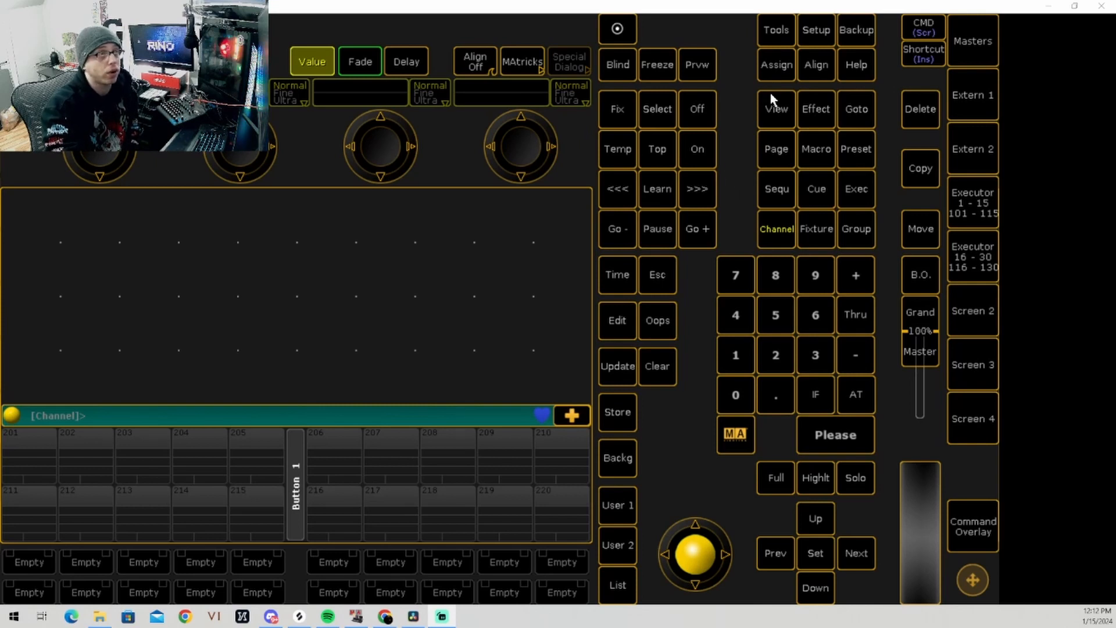
Step: Open the fixture patch setup and enter US TRUSS LEFT as the name of a new layer
left_click(816, 35)
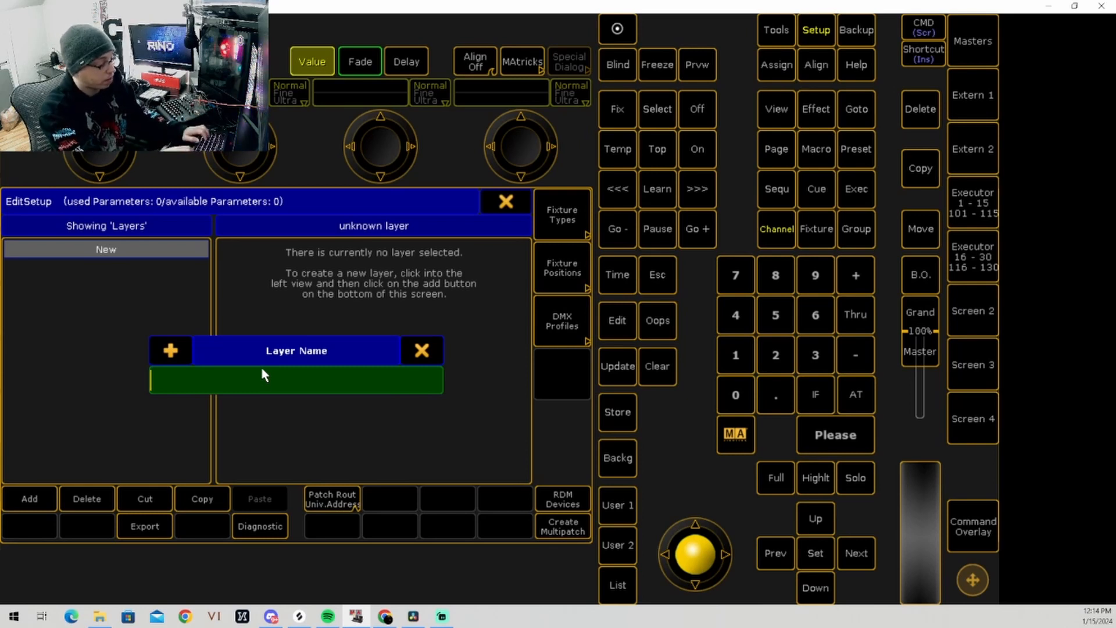
type("US ")
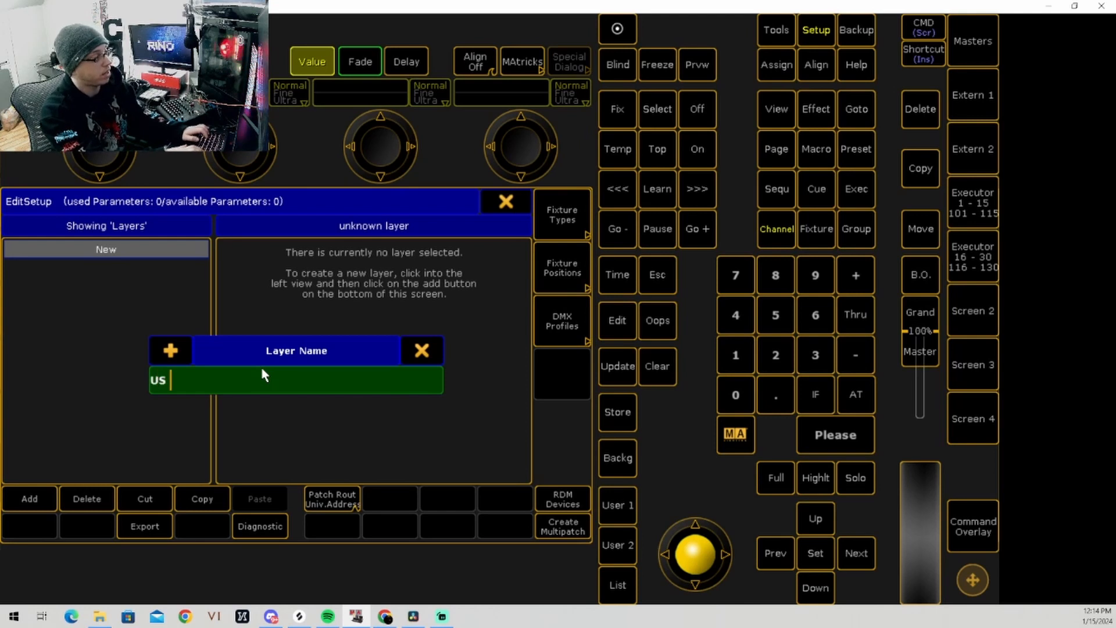
type("TRUSS LEFT")
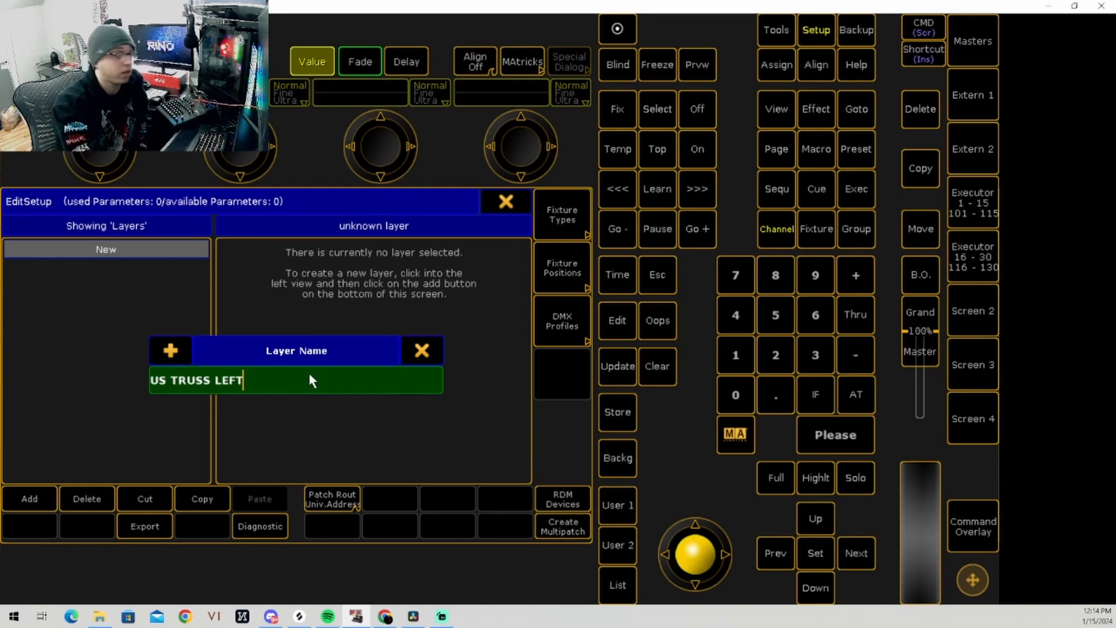
Step: Replace the new layer's name with SPOTS and create the layer
key("BackSpace")
key("BackSpace")
key("BackSpace")
key("BackSpace")
key("BackSpace")
key("BackSpace")
key("BackSpace")
key("BackSpace")
key("BackSpace")
key("BackSpace")
key("BackSpace")
key("BackSpace")
key("BackSpace")
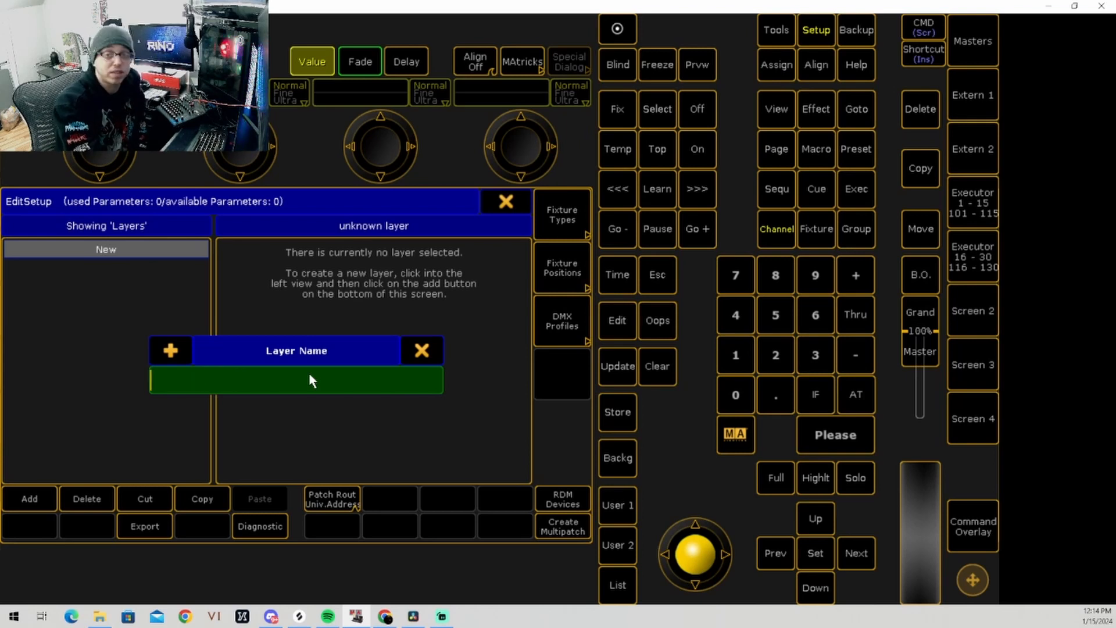
type("S")
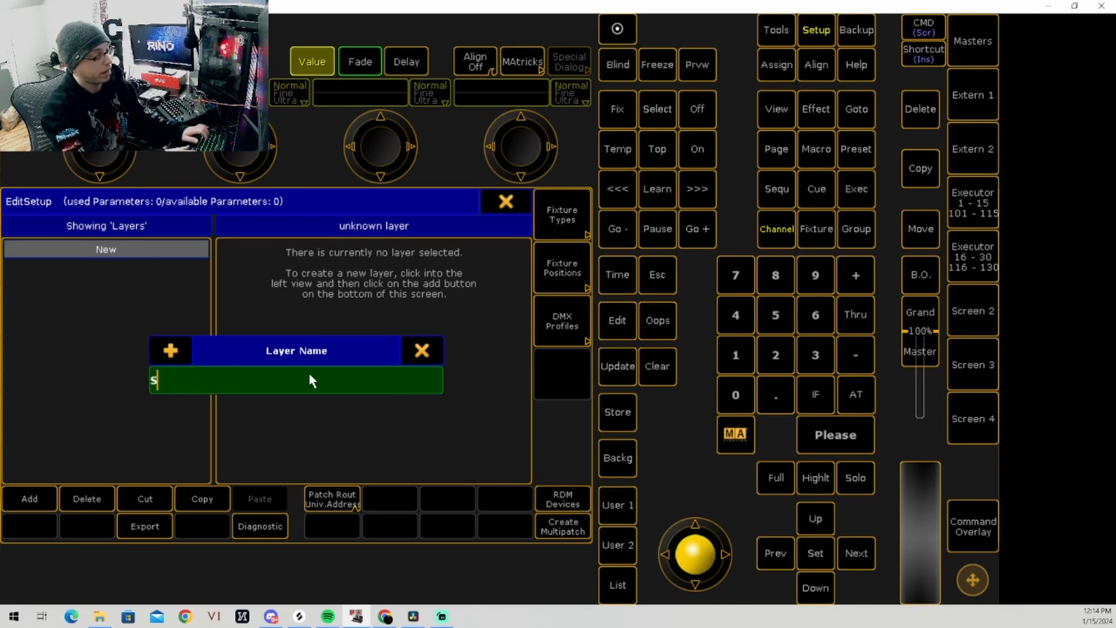
type("POTS")
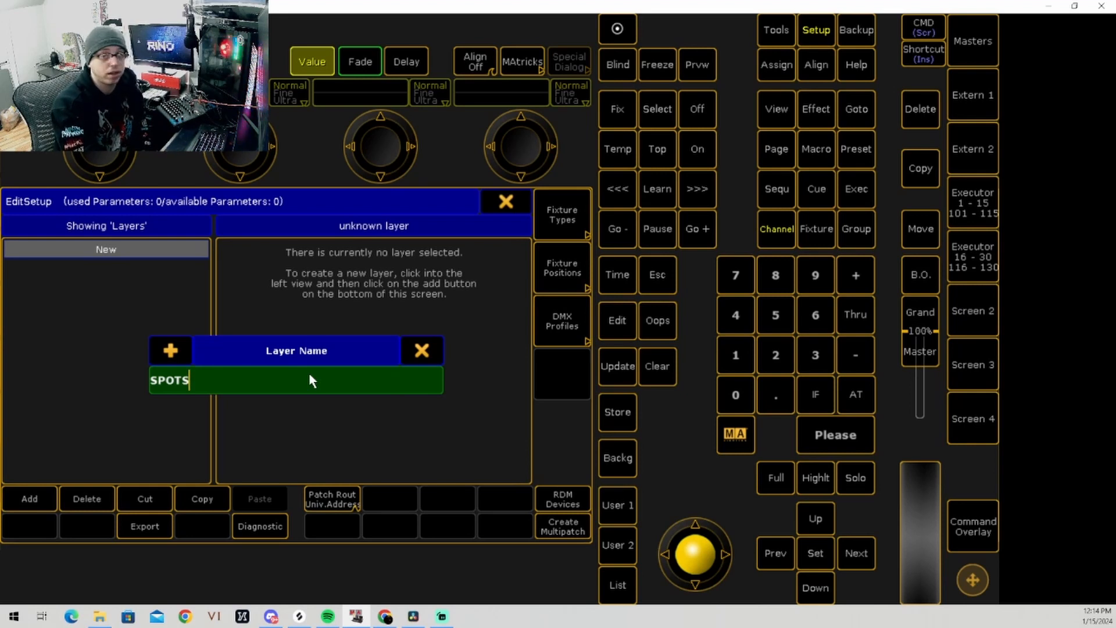
key("Return")
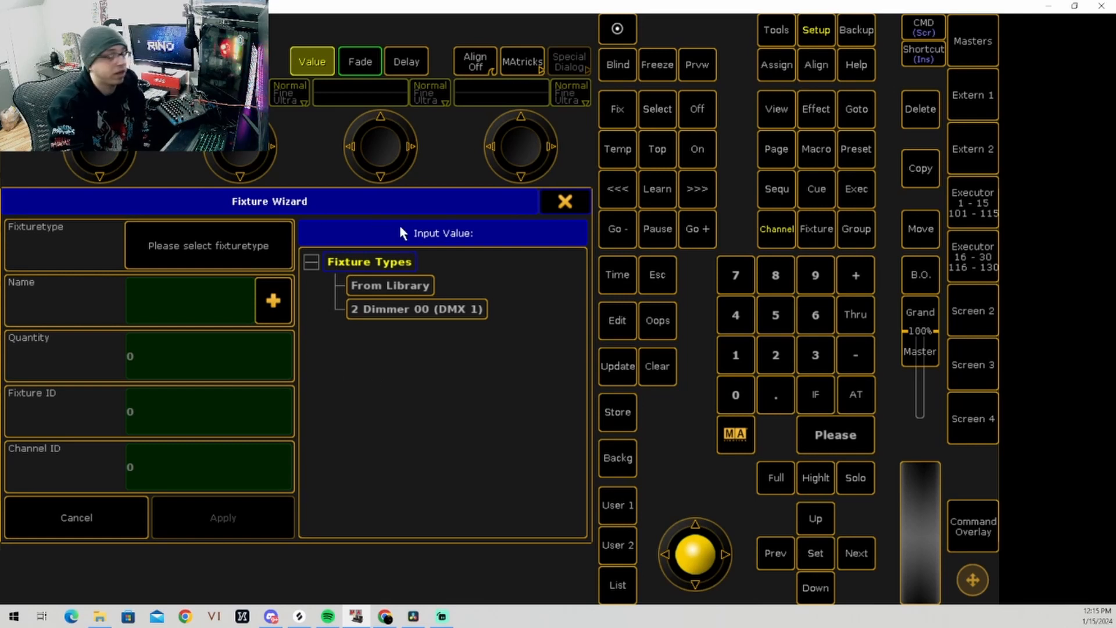
Step: Open the fixture library and filter the Elation fixtures by the name Spot
left_click(402, 284)
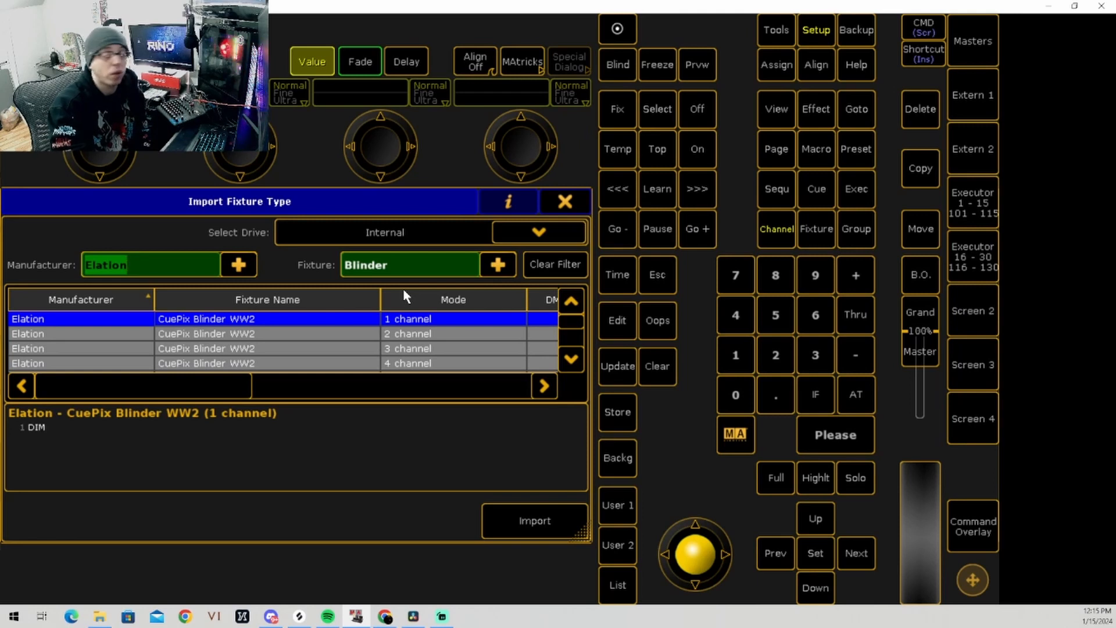
left_click(399, 265)
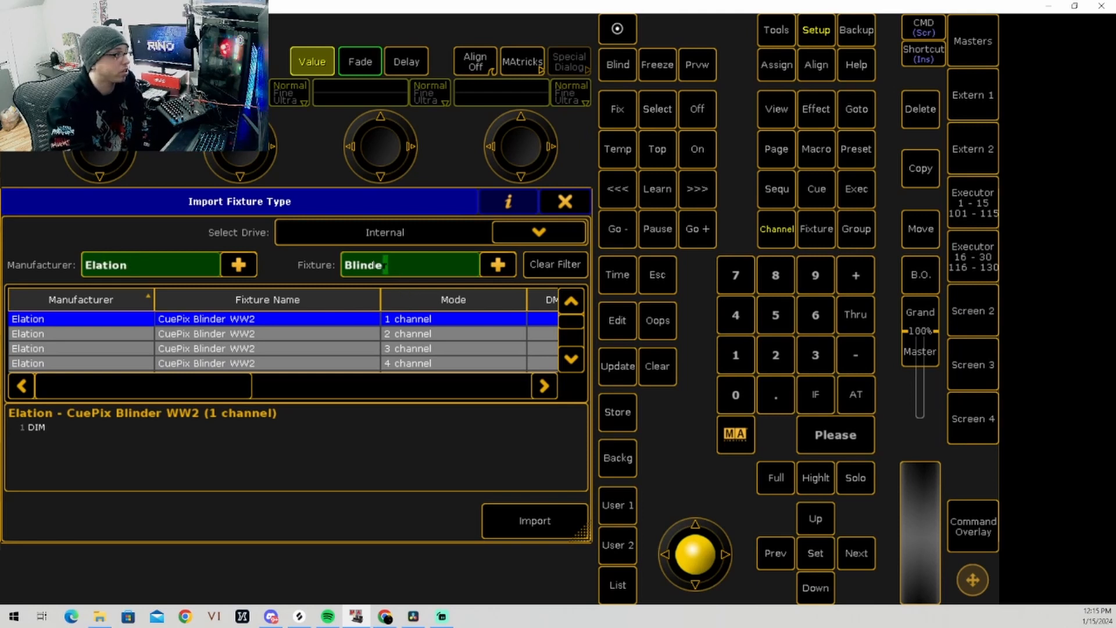
key("BackSpace")
key("BackSpace")
key("BackSpace")
key("BackSpace")
key("BackSpace")
key("BackSpace")
key("BackSpace")
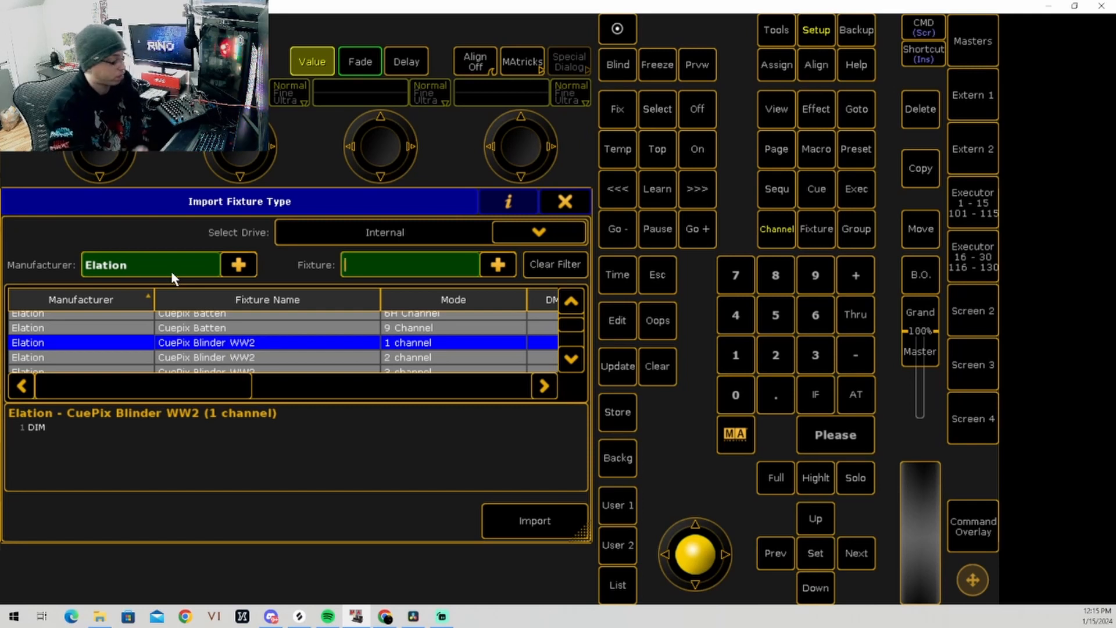
type("Spots")
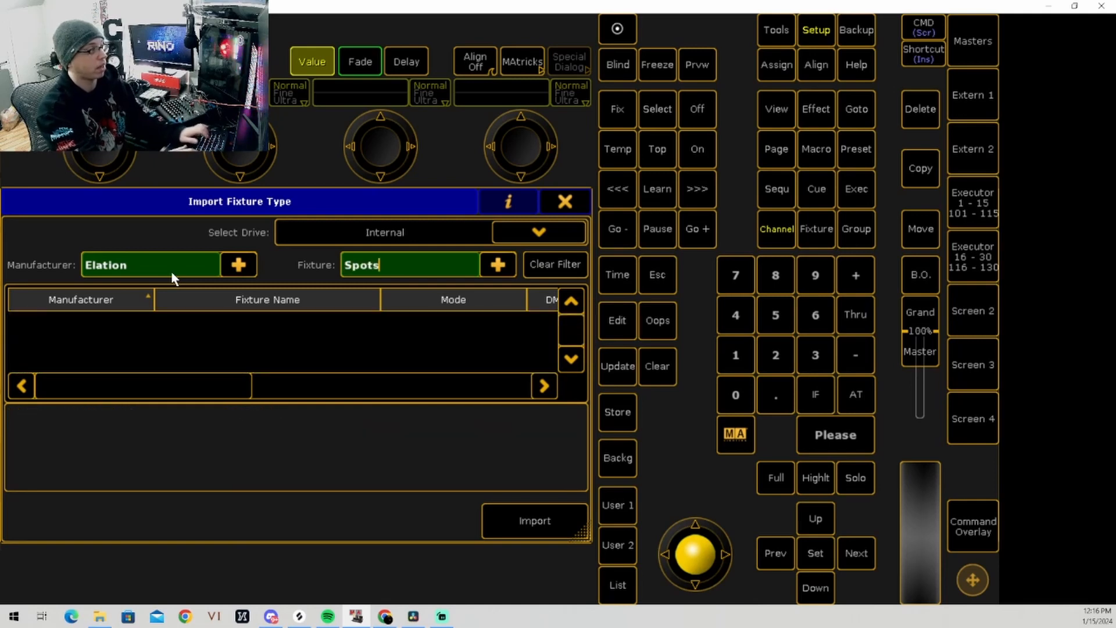
key("BackSpace")
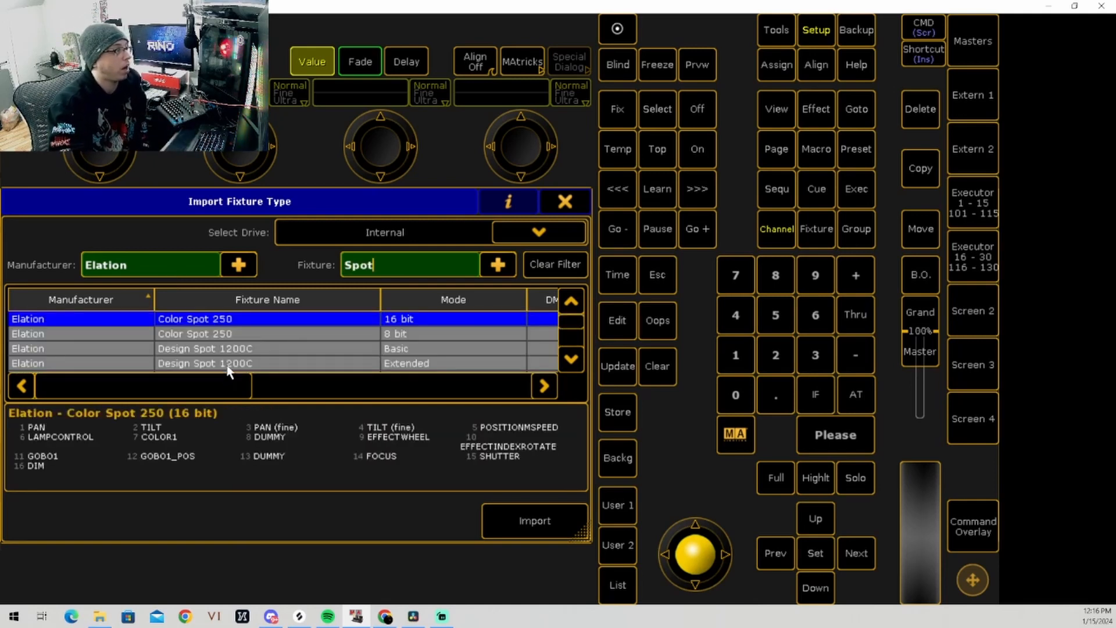
Step: Look through the Elation spot fixtures and their modes as far as the Fuze Spot entries
key("Down")
key("Down")
key("Down")
key("Down")
key("Down")
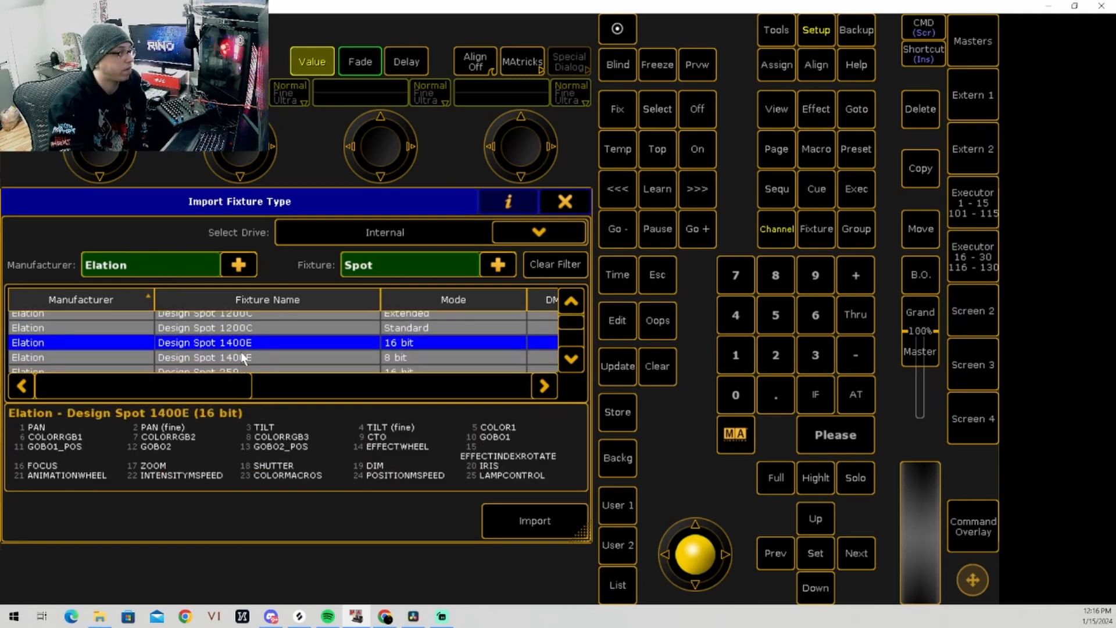
key("Down")
key("Down")
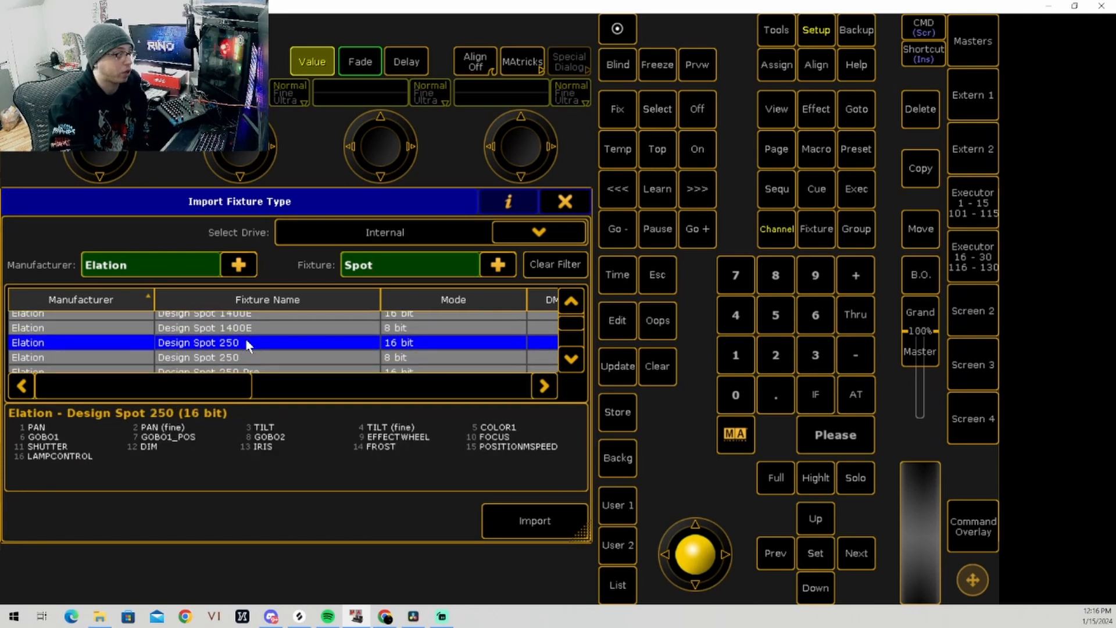
key("Down")
key("Down")
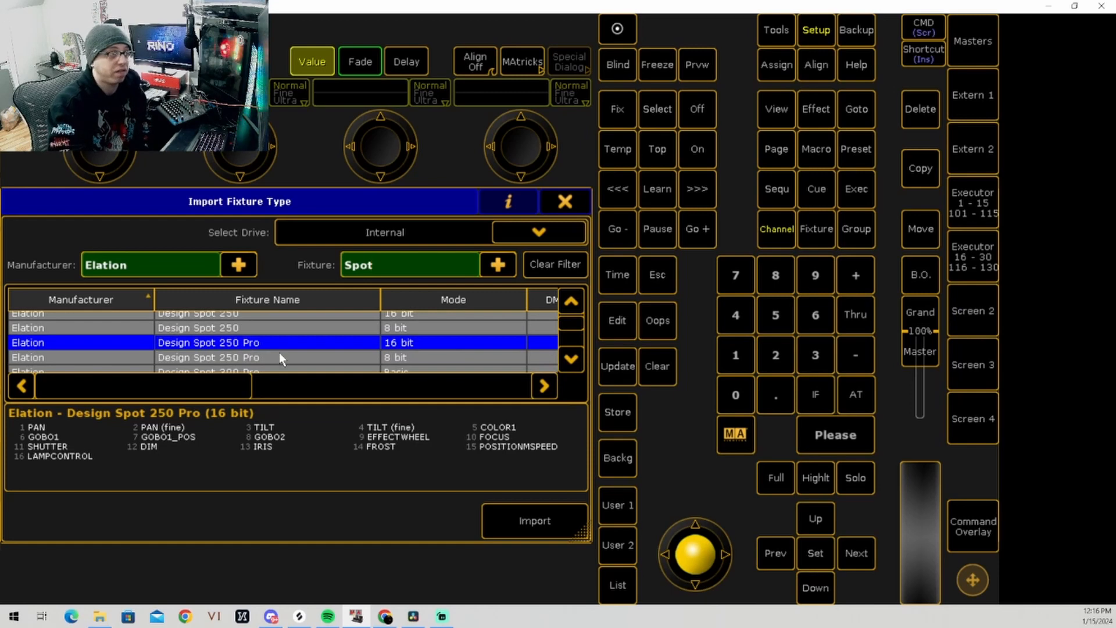
key("Down")
key("Down")
key("Down")
key("Down")
key("Down")
key("Down")
key("Down")
key("Down")
key("Down")
key("Down")
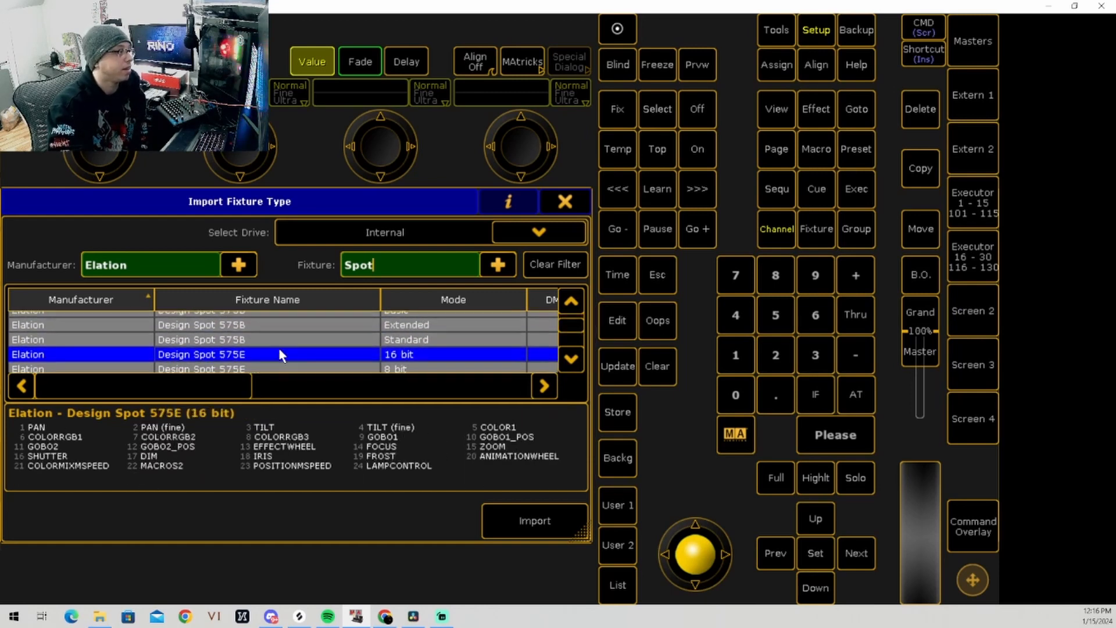
key("Down")
key("Down")
key("Down")
key("Down")
key("Down")
key("Down")
key("Down")
key("Down")
key("Down")
key("Down")
key("Down")
key("Down")
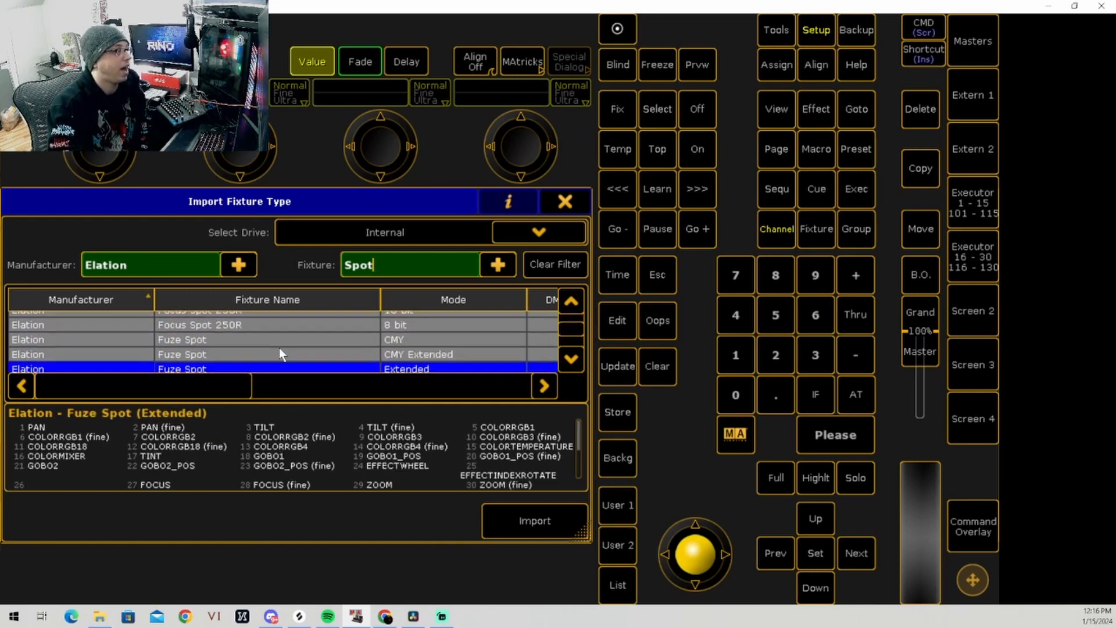
scroll(279, 349, "down", 1)
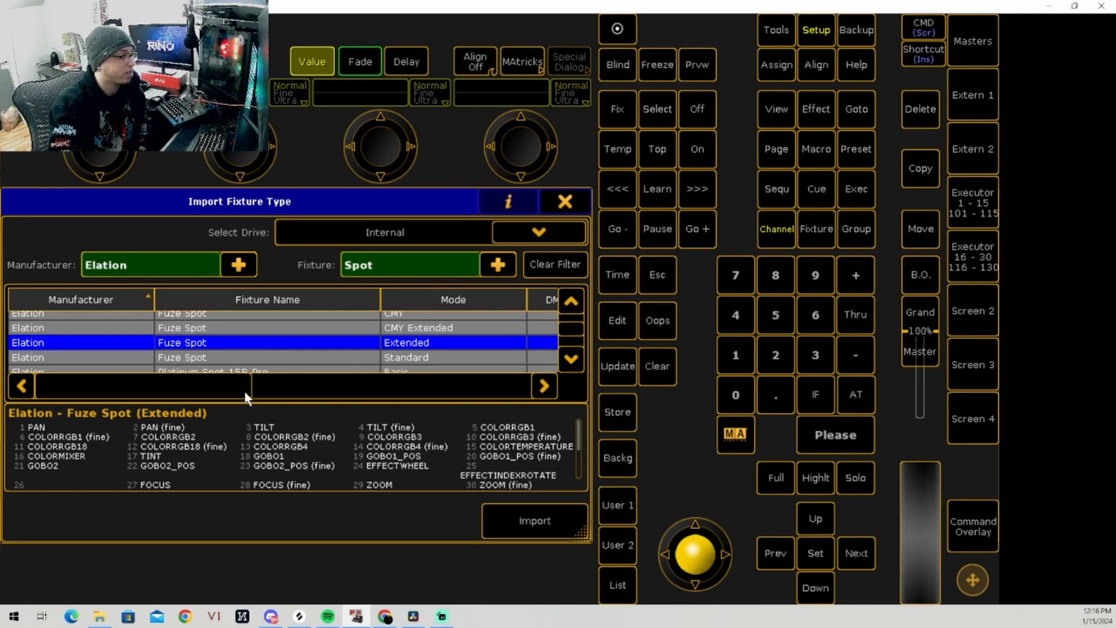
Step: Compare the DMX footprints of the Fuze Spot modes and import the Elation Fuze Spot in Standard mode
left_click_drag(244, 391, 305, 391)
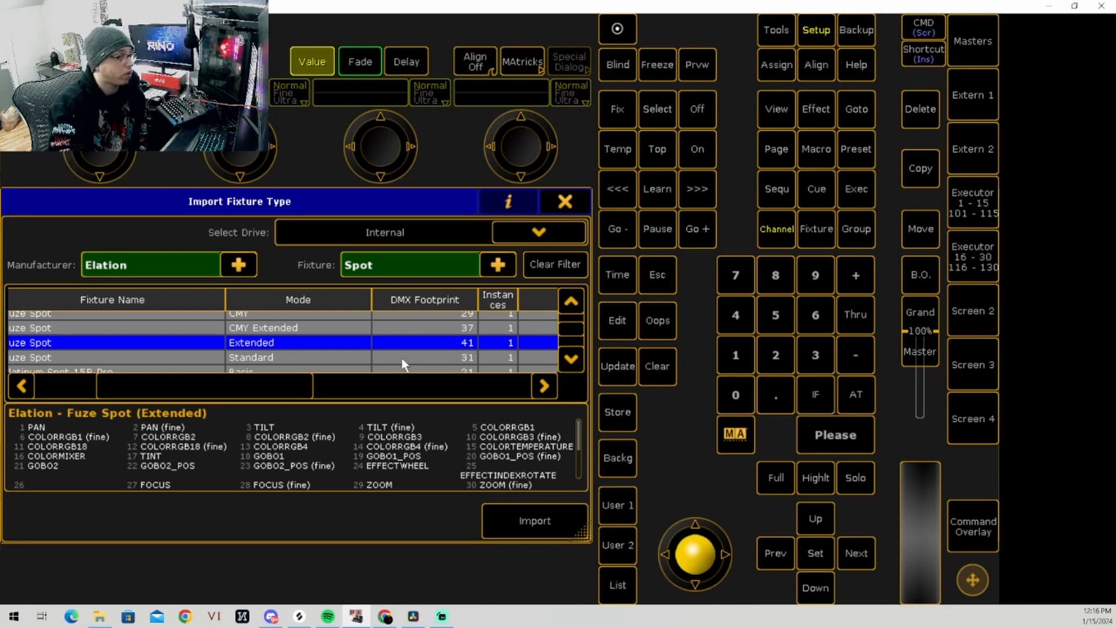
left_click_drag(263, 384, 195, 382)
left_click(200, 357)
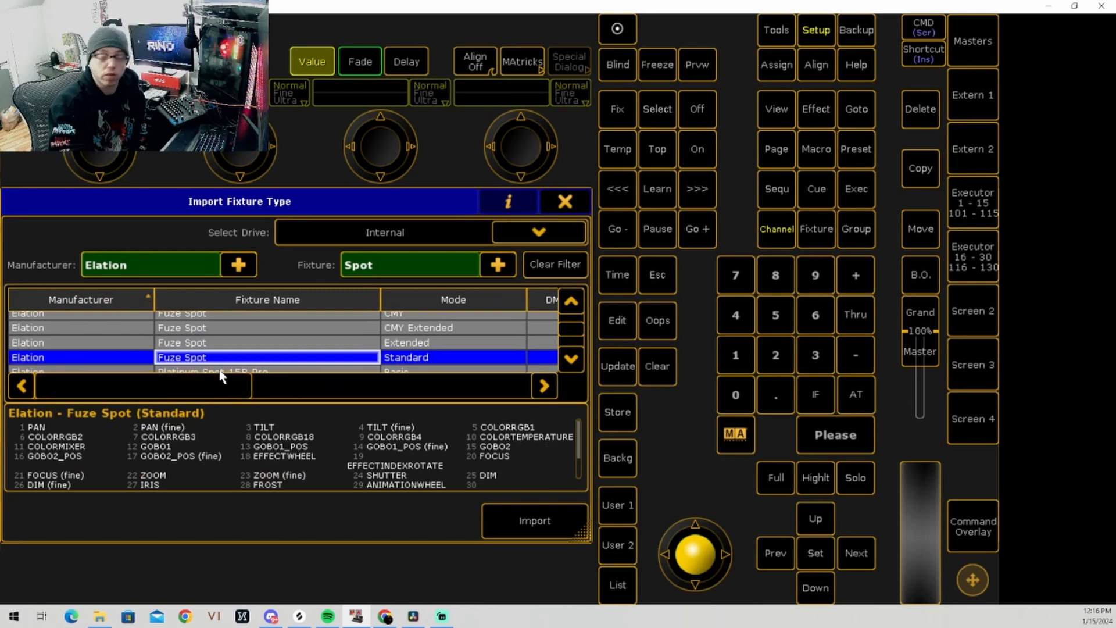
left_click(528, 534)
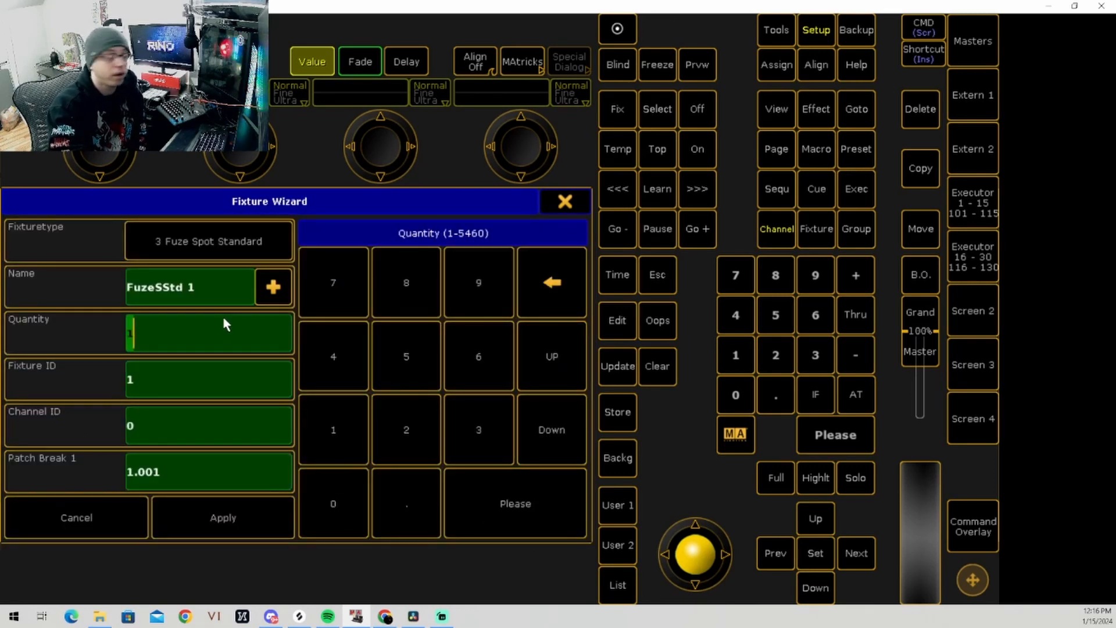
Step: Name the fixtures Fuze Spots and set their quantity to 10
left_click(210, 290)
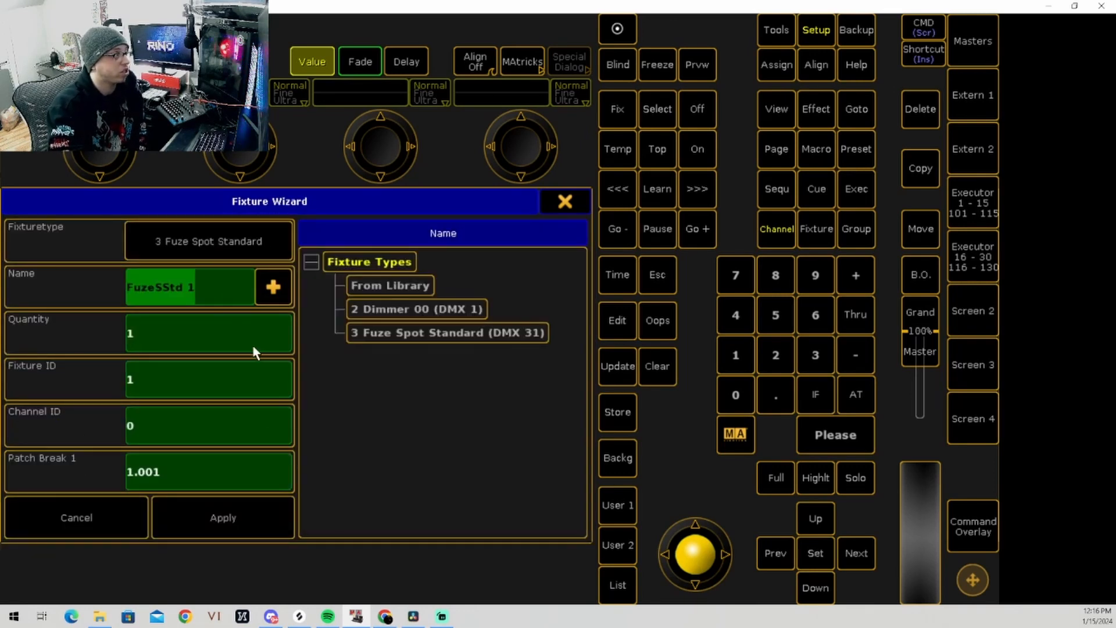
type("F")
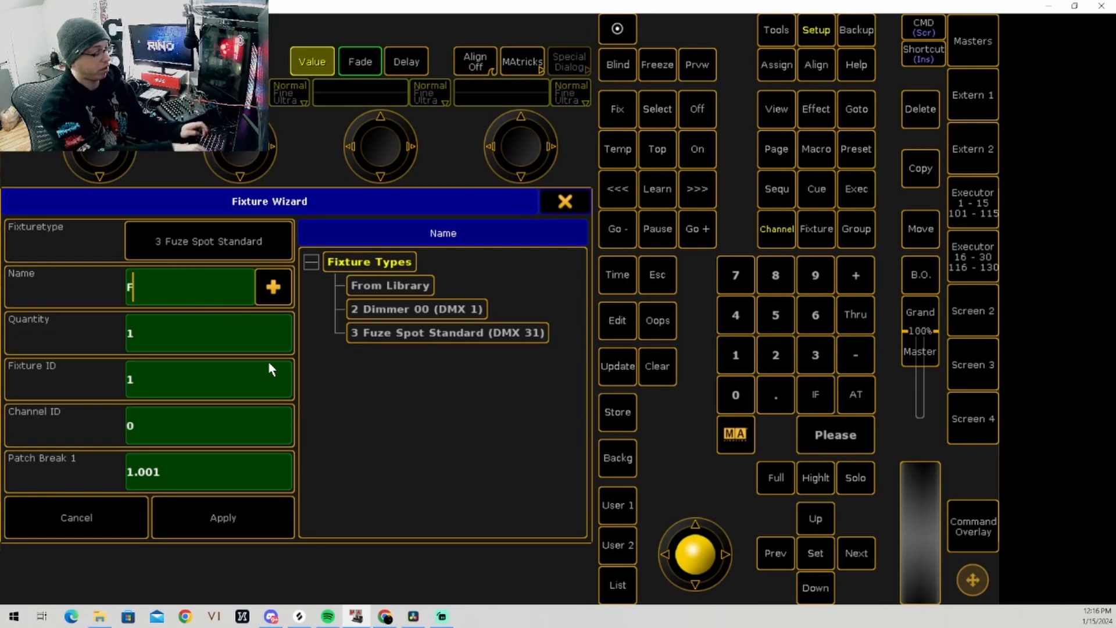
type("uze Spots")
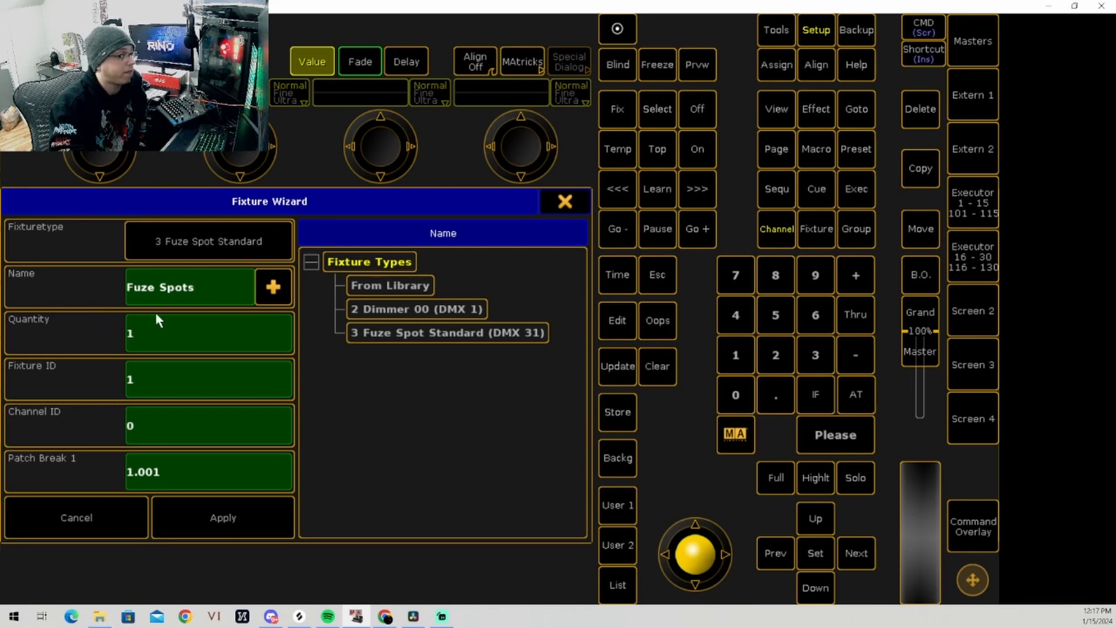
left_click(161, 346)
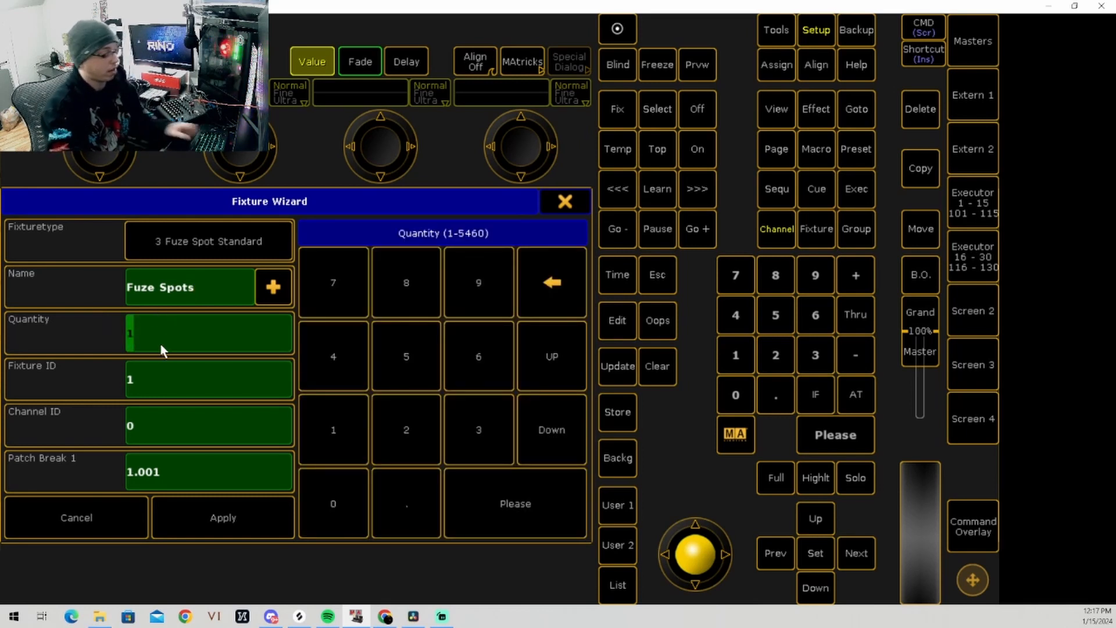
type("10")
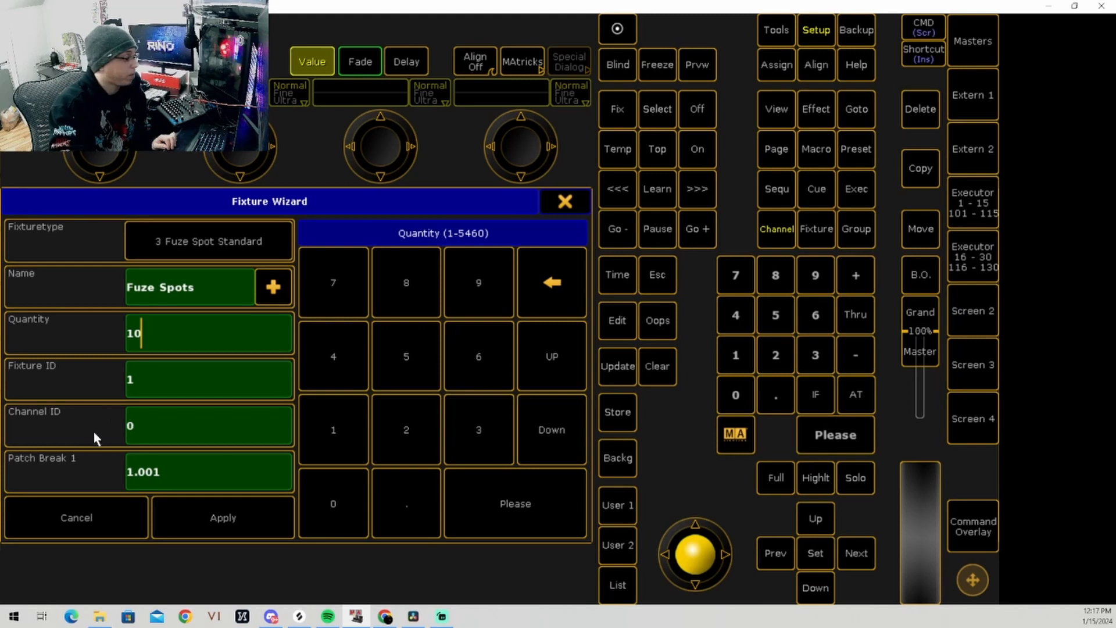
Step: Set both the fixture ID and the channel ID of the Fuze Spots to 101
left_click(159, 381)
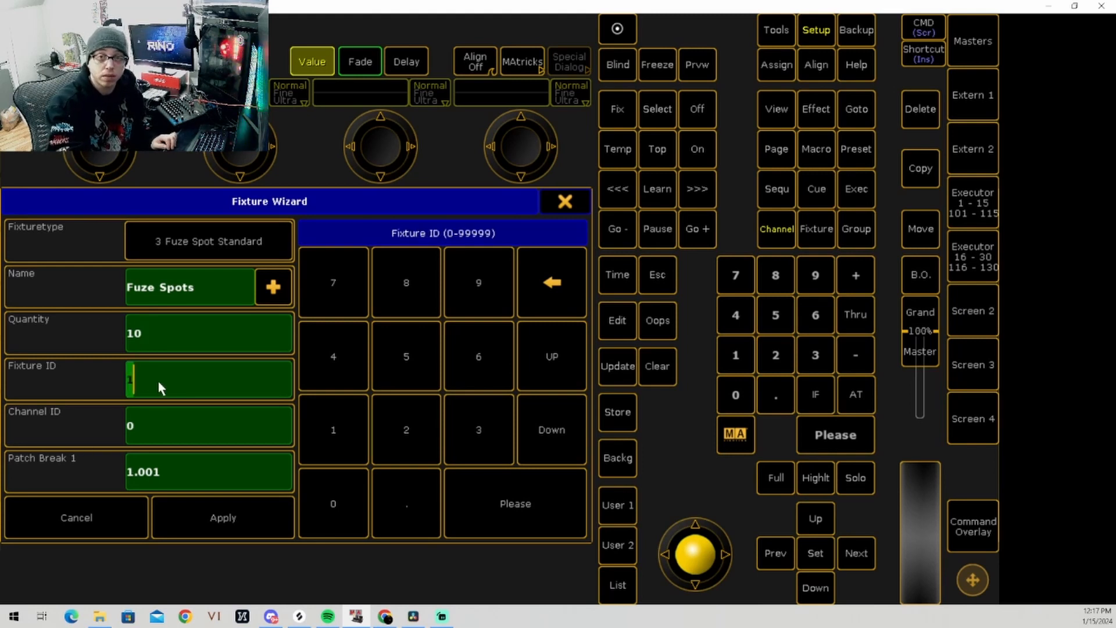
type("10")
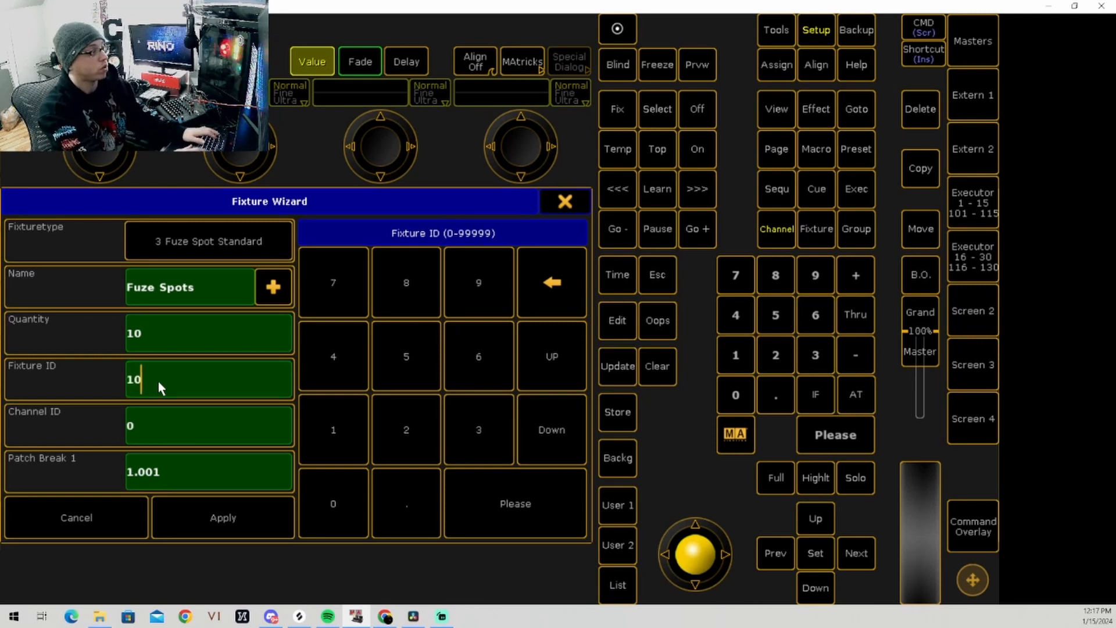
type("1")
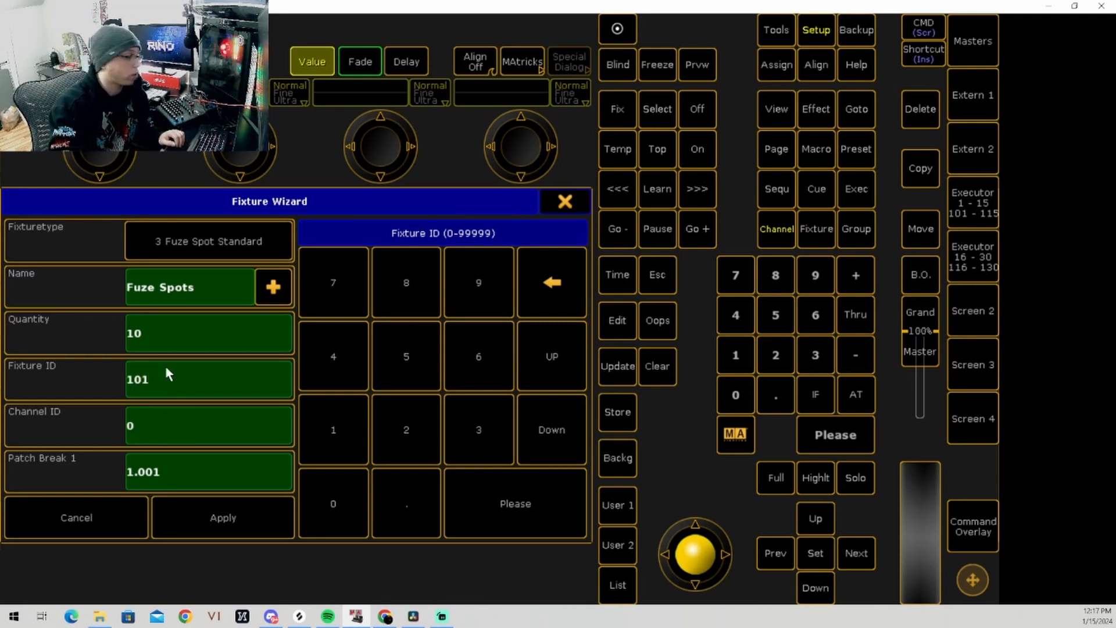
left_click(145, 430)
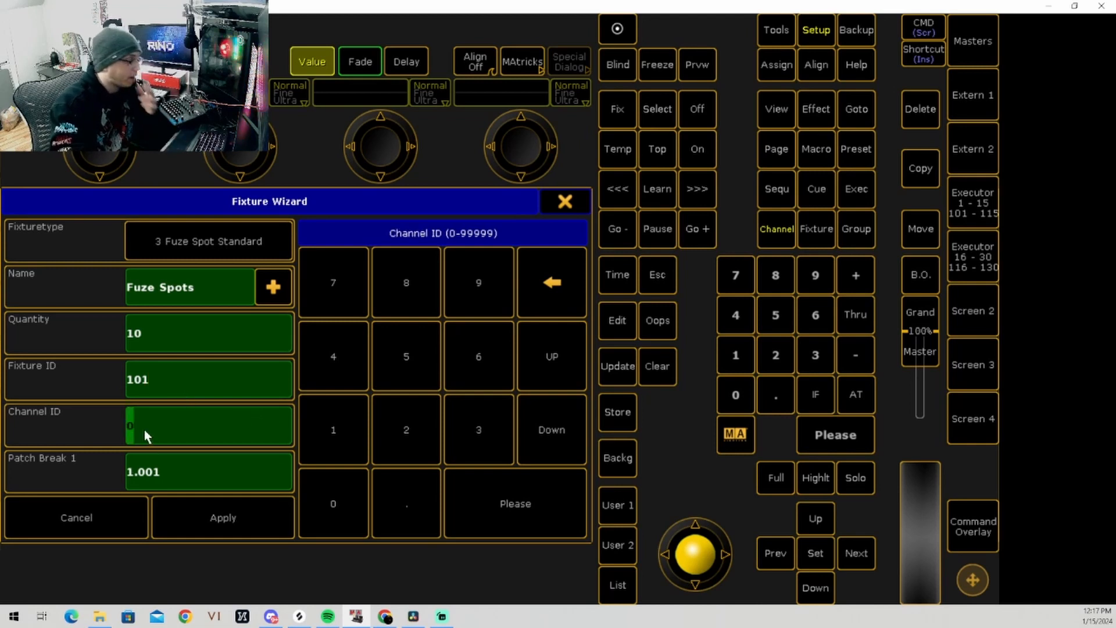
type("101")
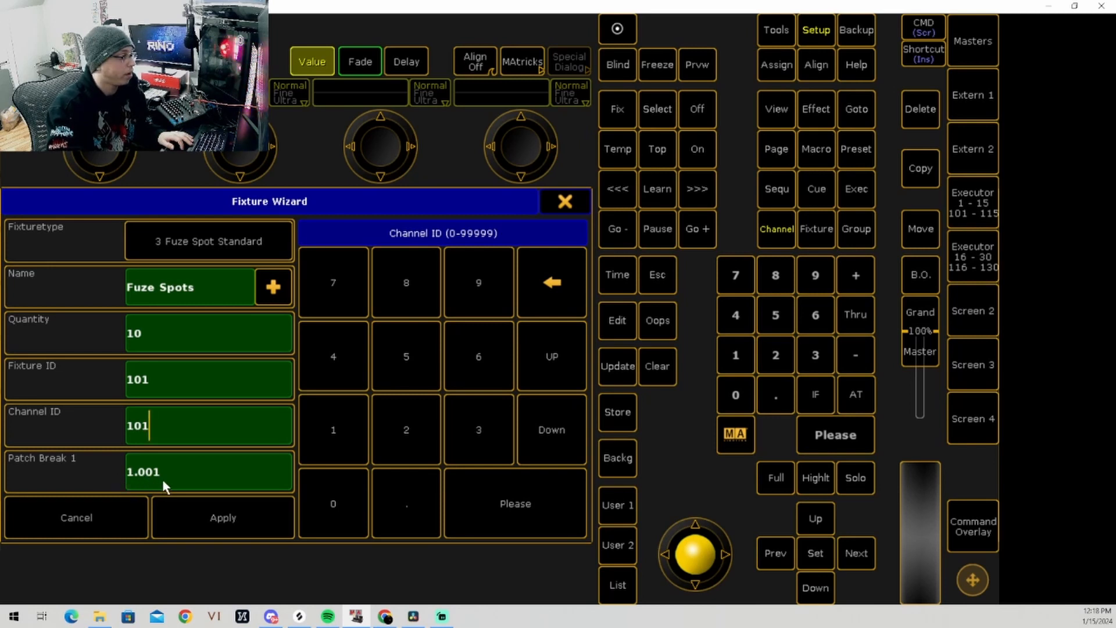
Step: Try 10001 as both the fixture ID and the channel ID of the Fuze Spots
left_click(163, 389)
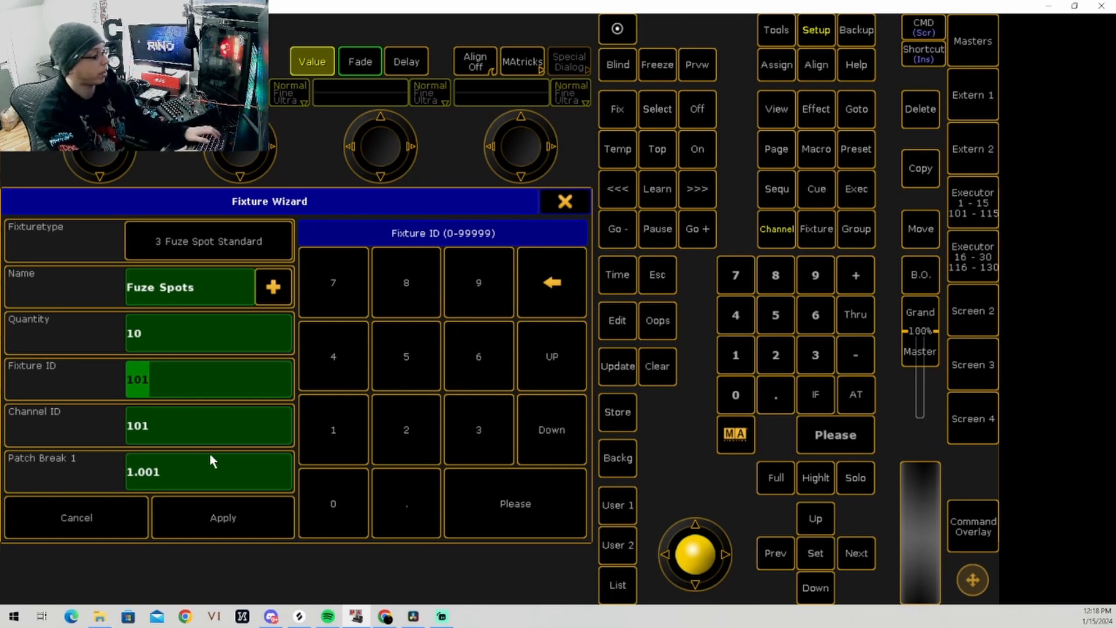
type("100")
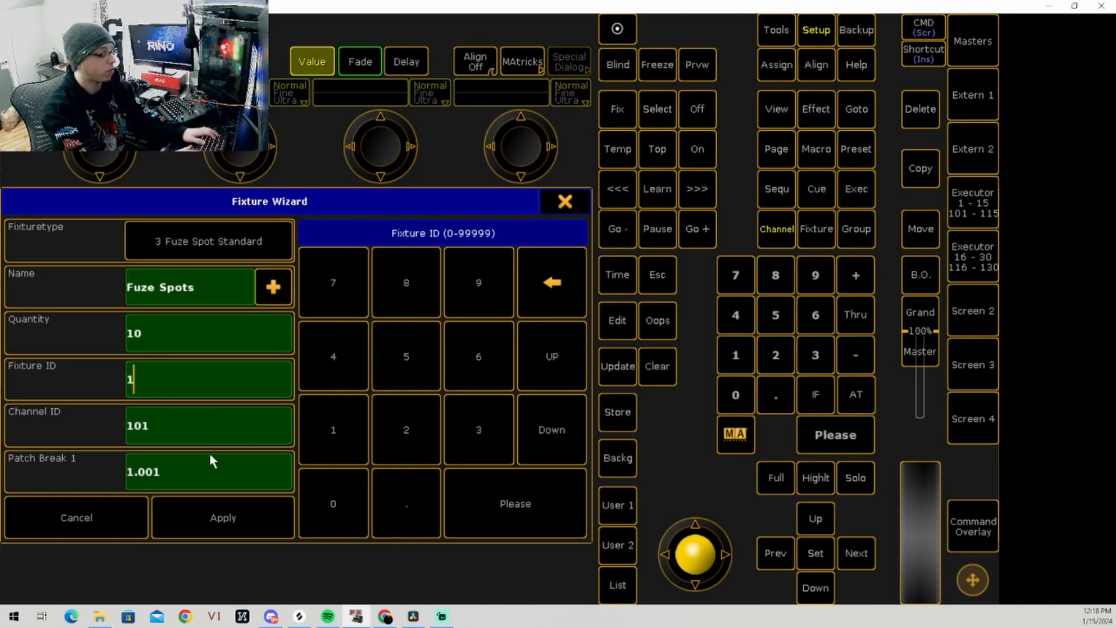
type("01")
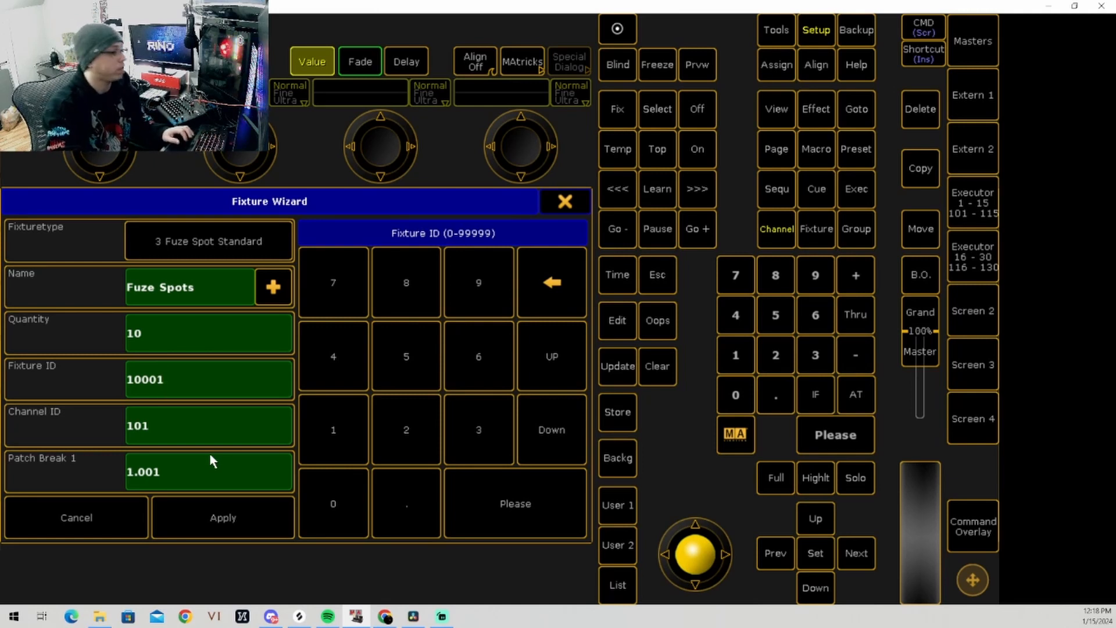
left_click(190, 434)
type("100")
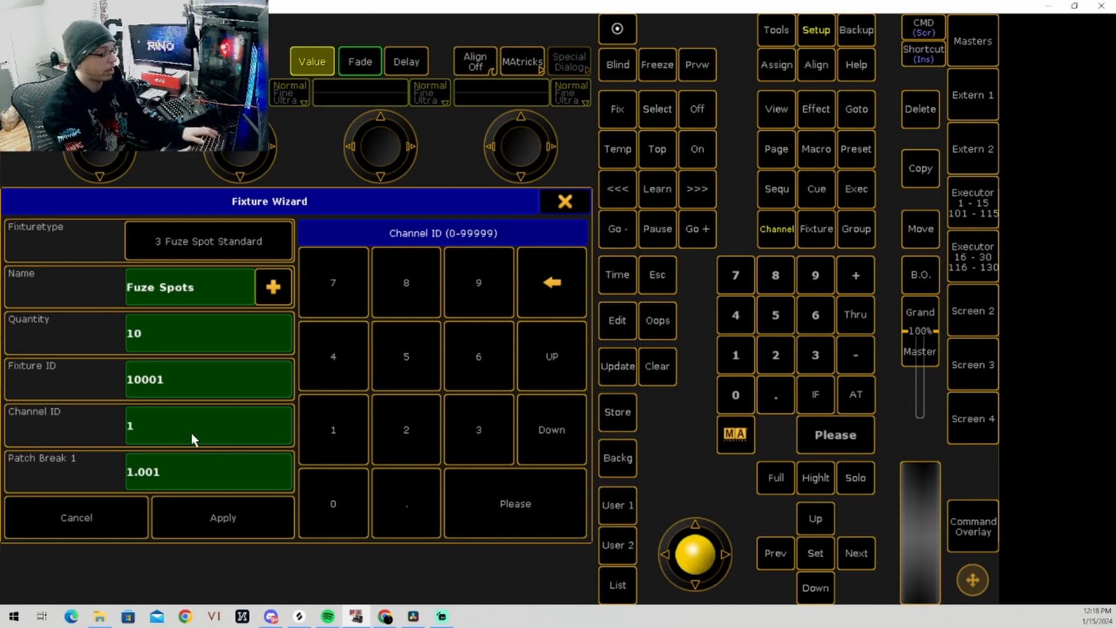
type("01")
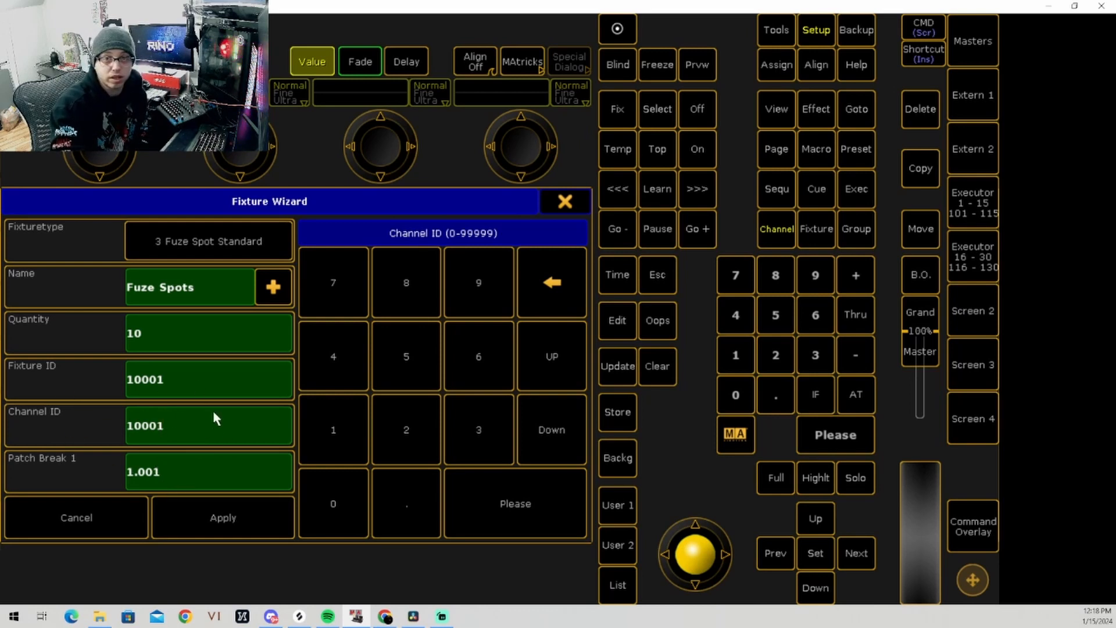
Step: Set the channel ID and the fixture ID of the Fuze Spots back to 101
key("BackSpace")
key("BackSpace")
key("BackSpace")
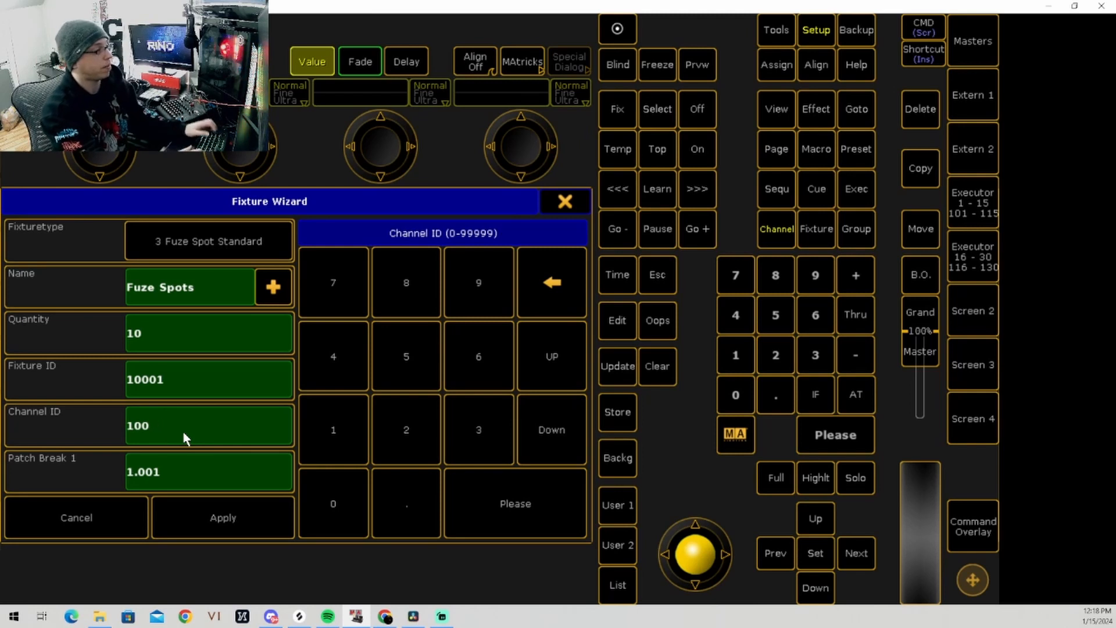
type("1")
left_click(174, 381)
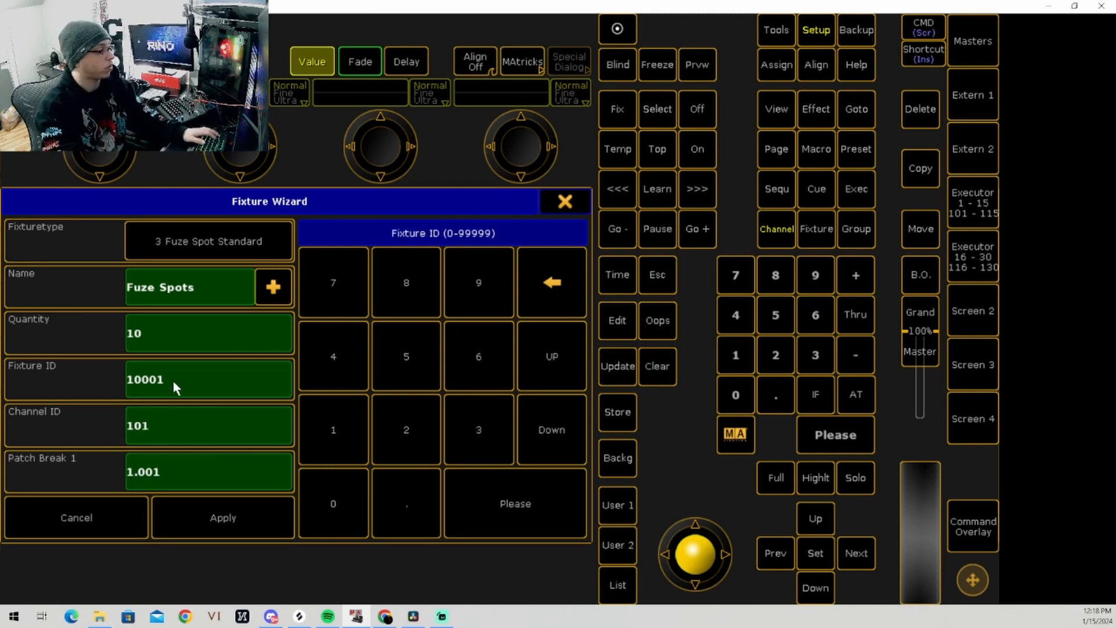
type("10")
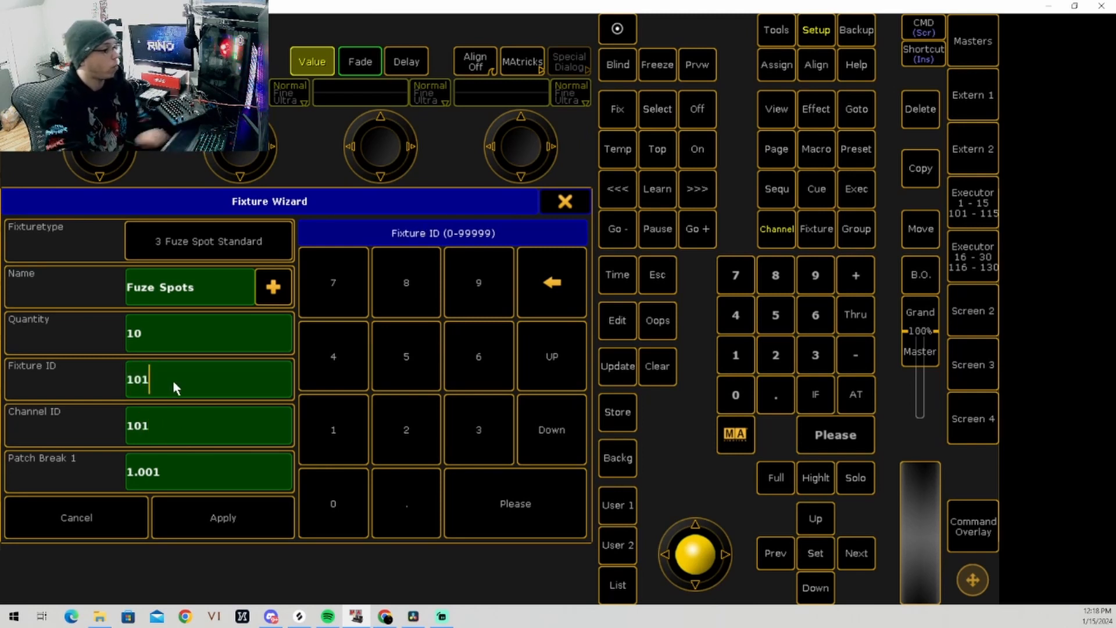
Step: Set the Fuze Spots' starting DMX address to 1.001 and apply the fixture setup to the SPOTS layer
left_click(156, 483)
type("0")
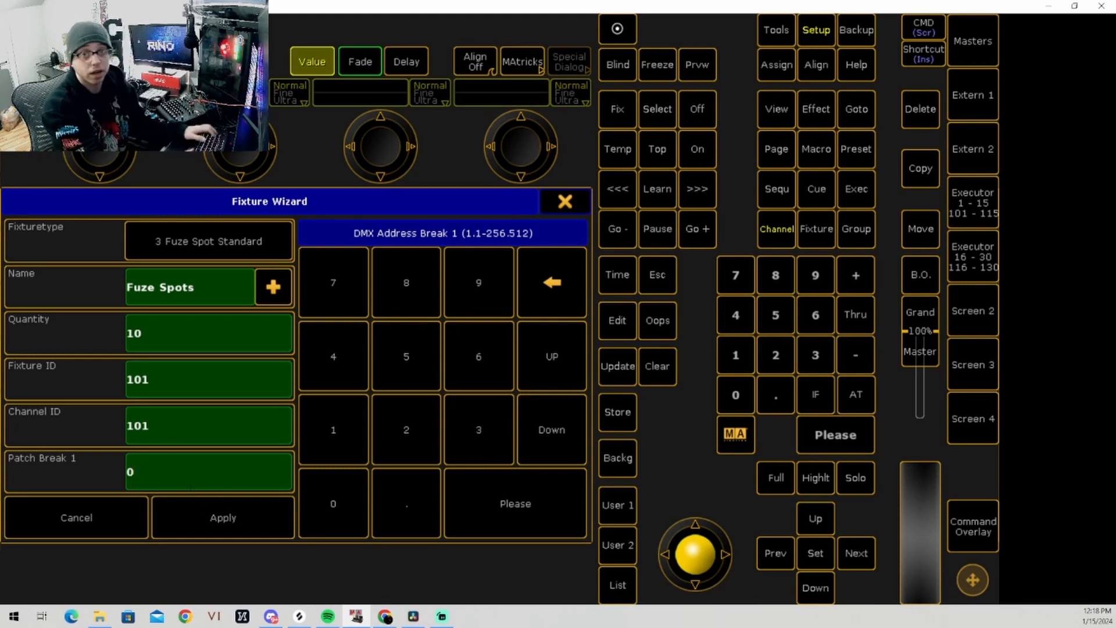
key("BackSpace")
type("1.00")
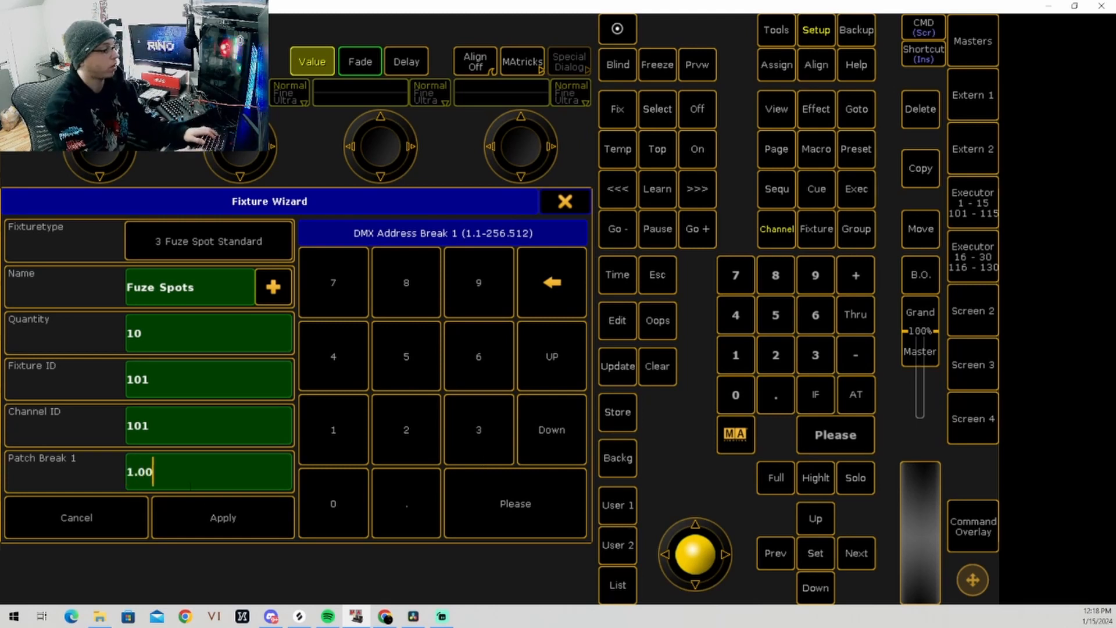
type("1")
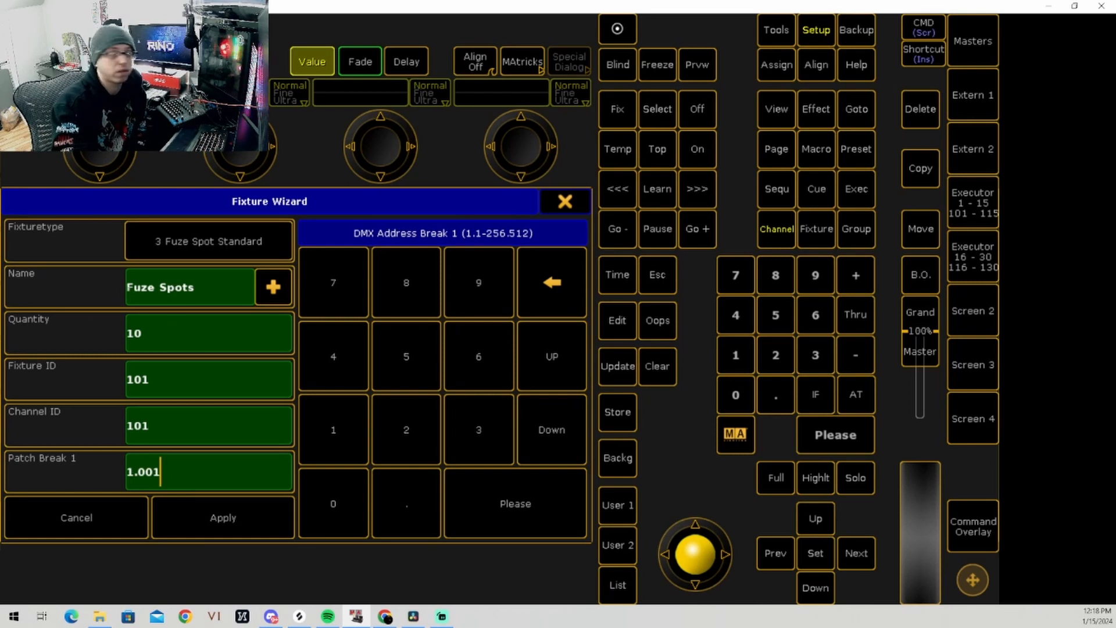
left_click(198, 530)
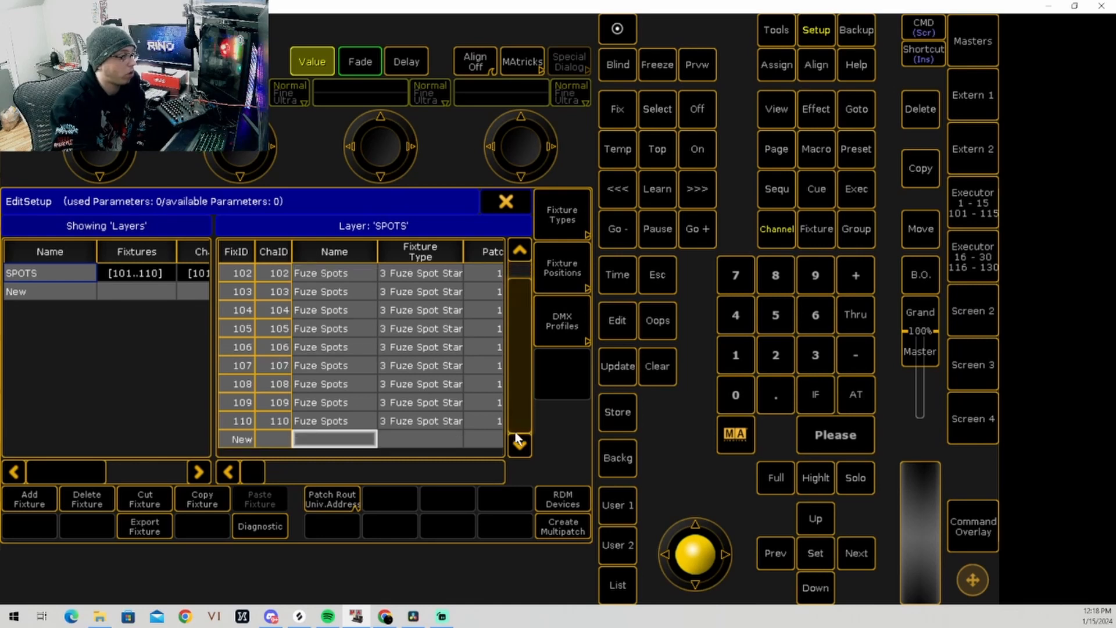
Step: Check the patch addresses assigned to the Fuze Spots in the SPOTS layer
left_click(77, 380)
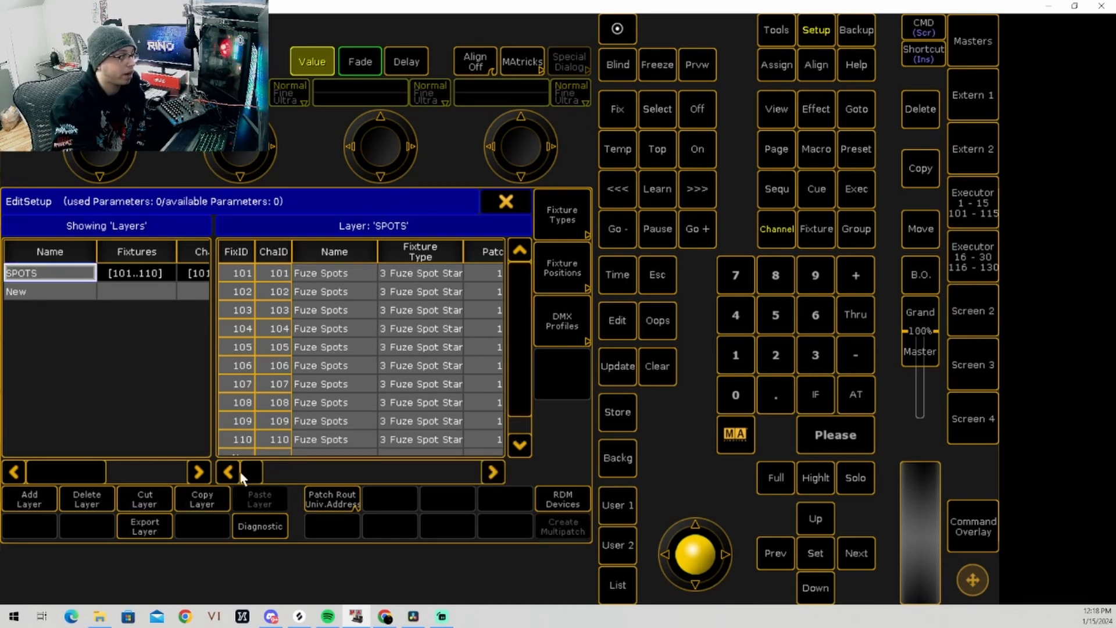
left_click_drag(249, 474, 274, 472)
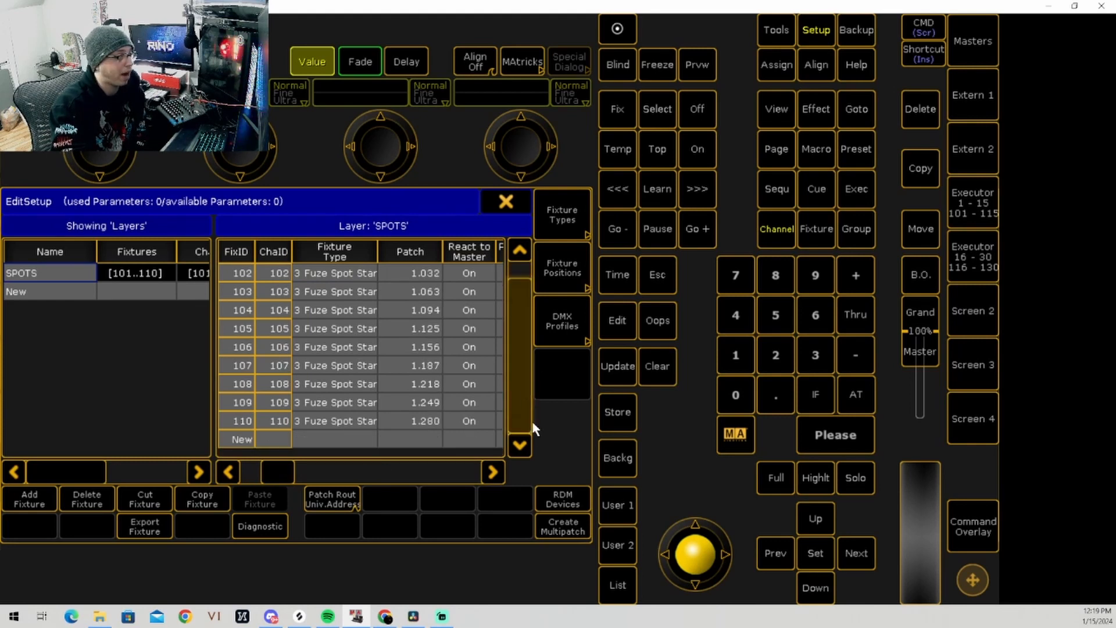
scroll(406, 375, "down", 1)
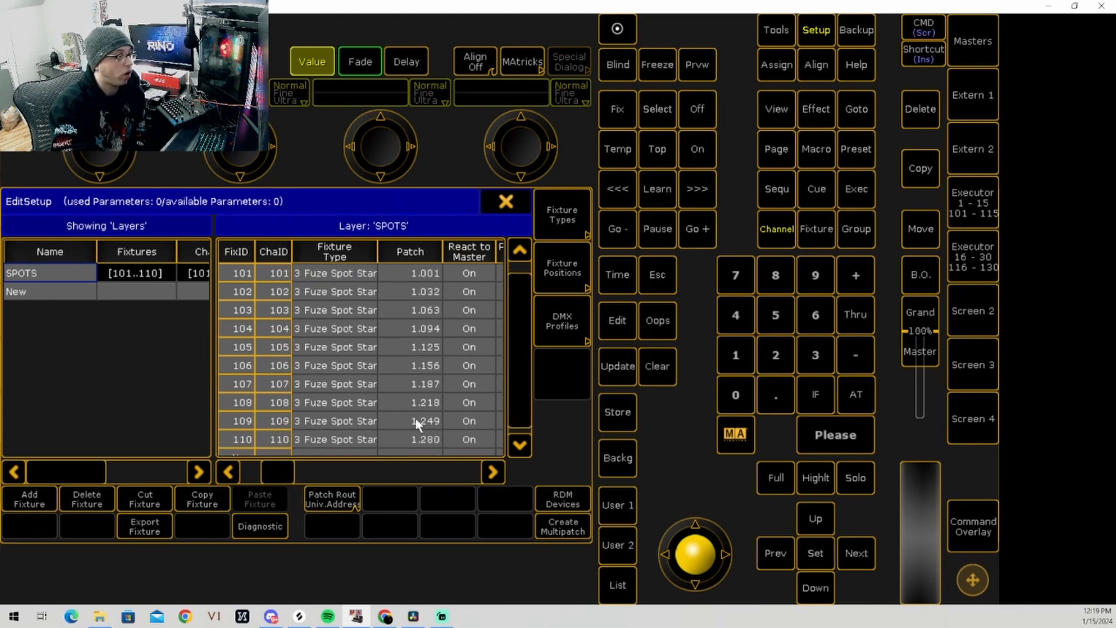
scroll(440, 433, "up", 1)
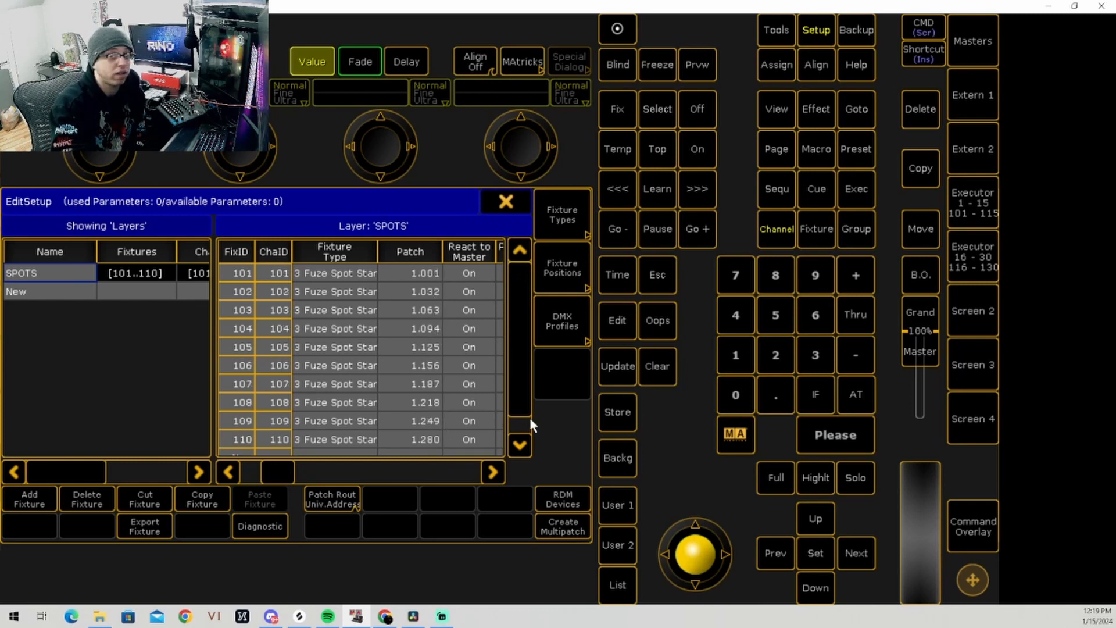
scroll(520, 400, "down", 1)
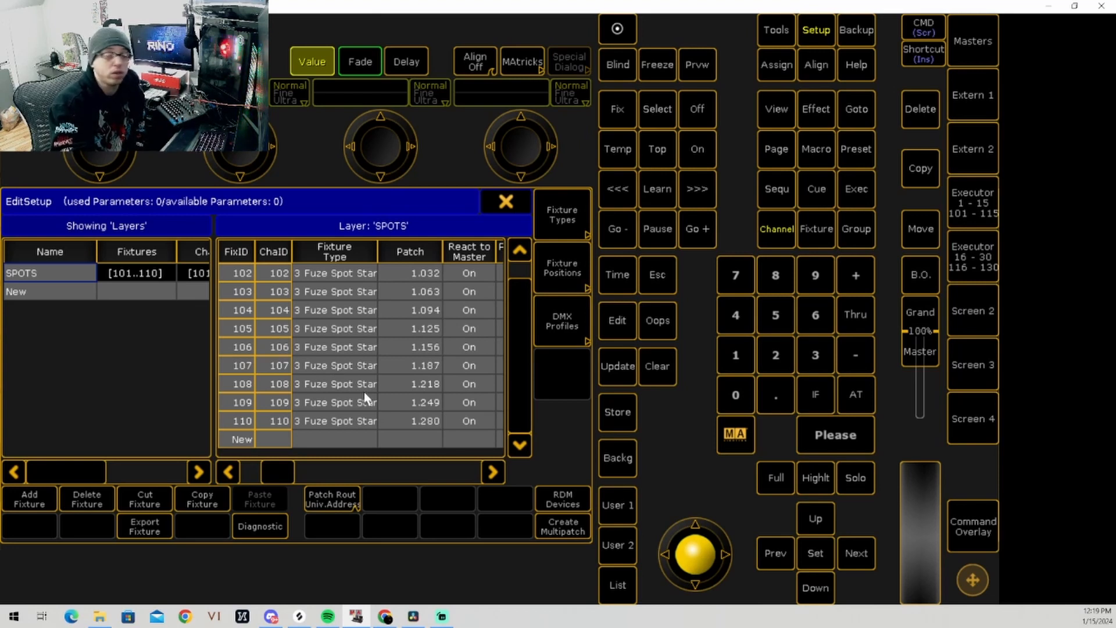
Step: Add a second fixture layer named WASHS
left_click(80, 293)
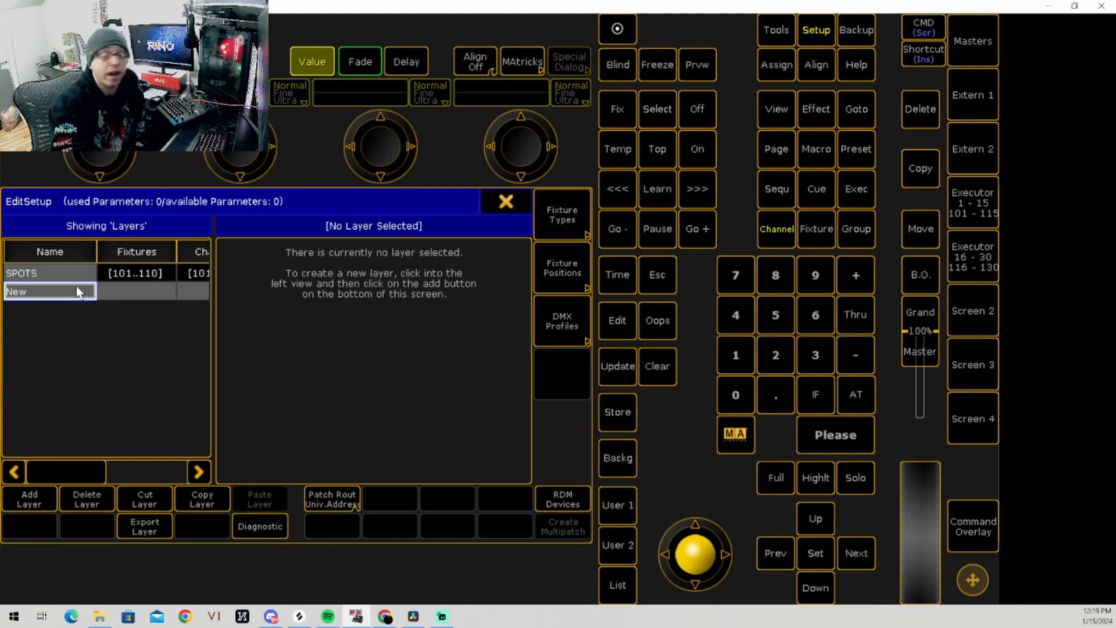
left_click(38, 497)
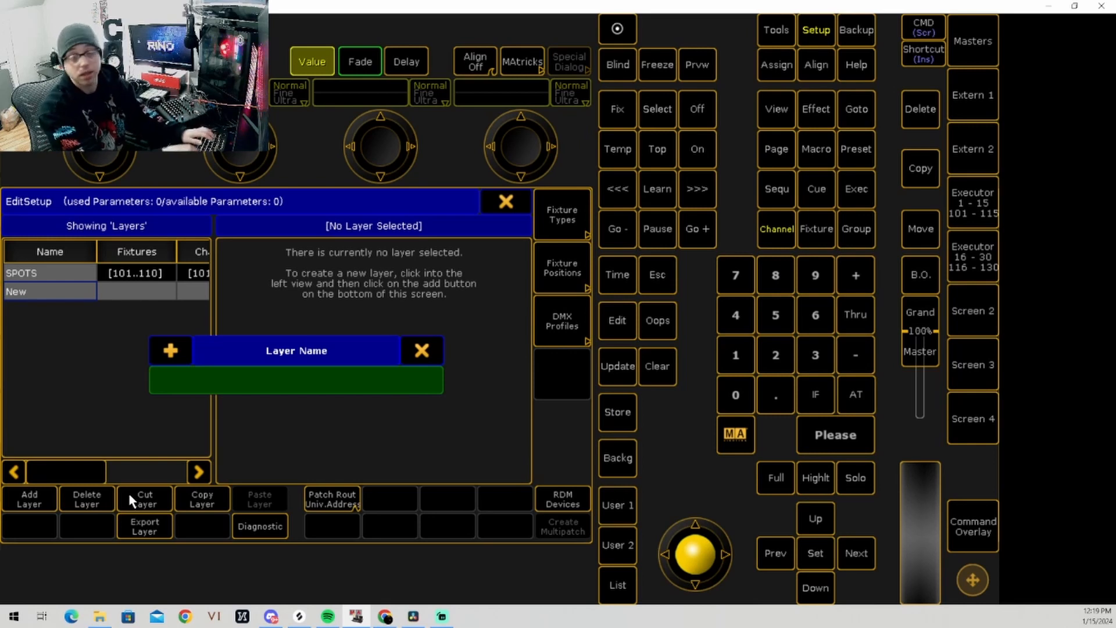
type("WASH")
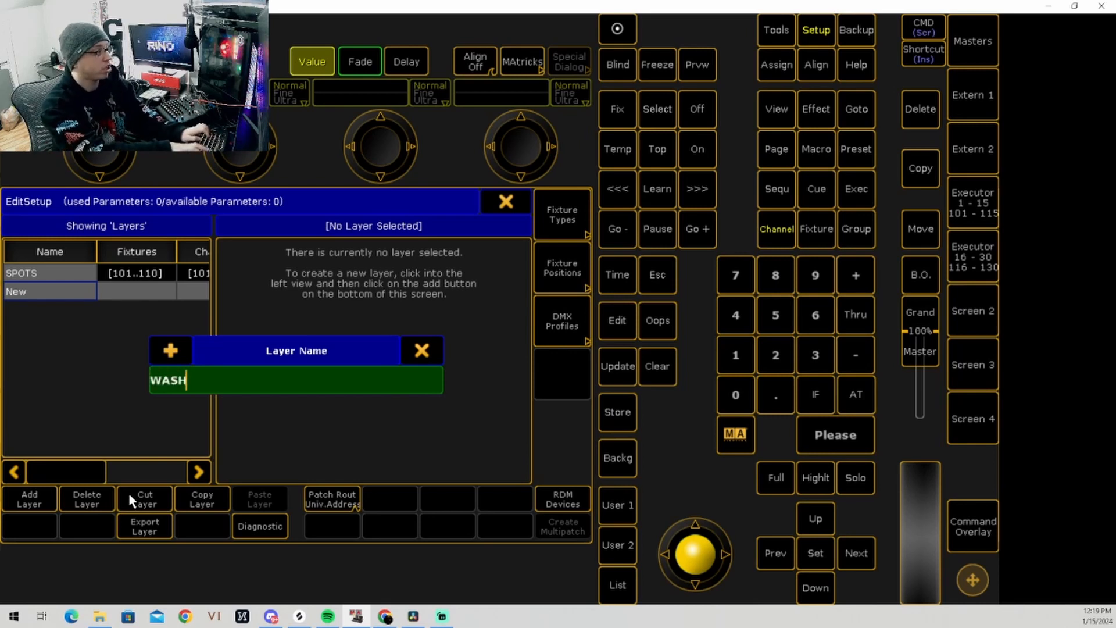
type("S")
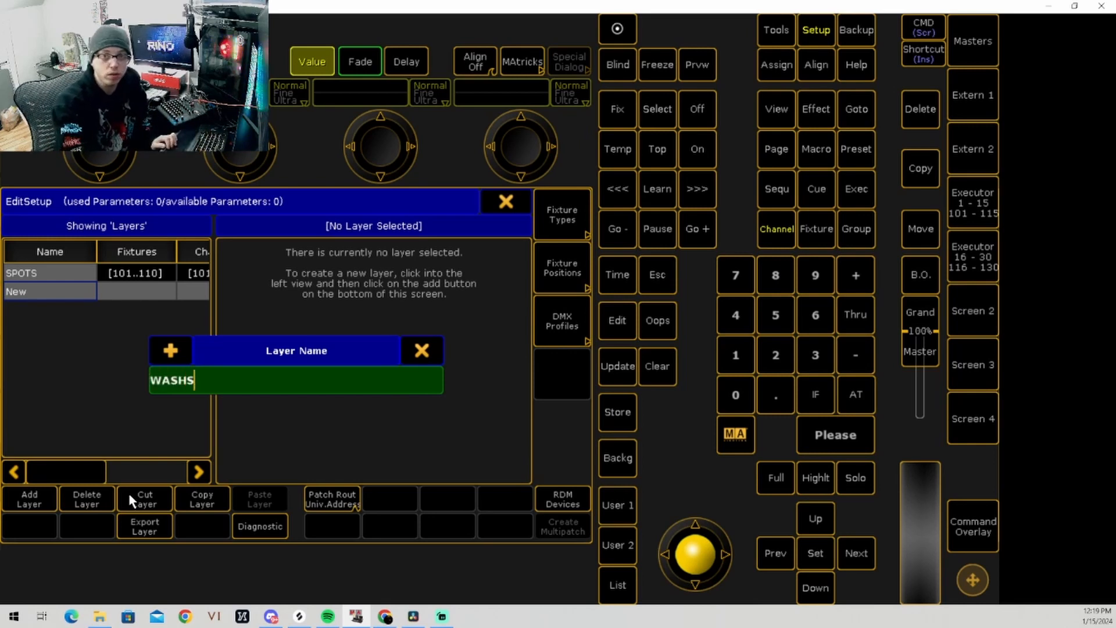
key("Return")
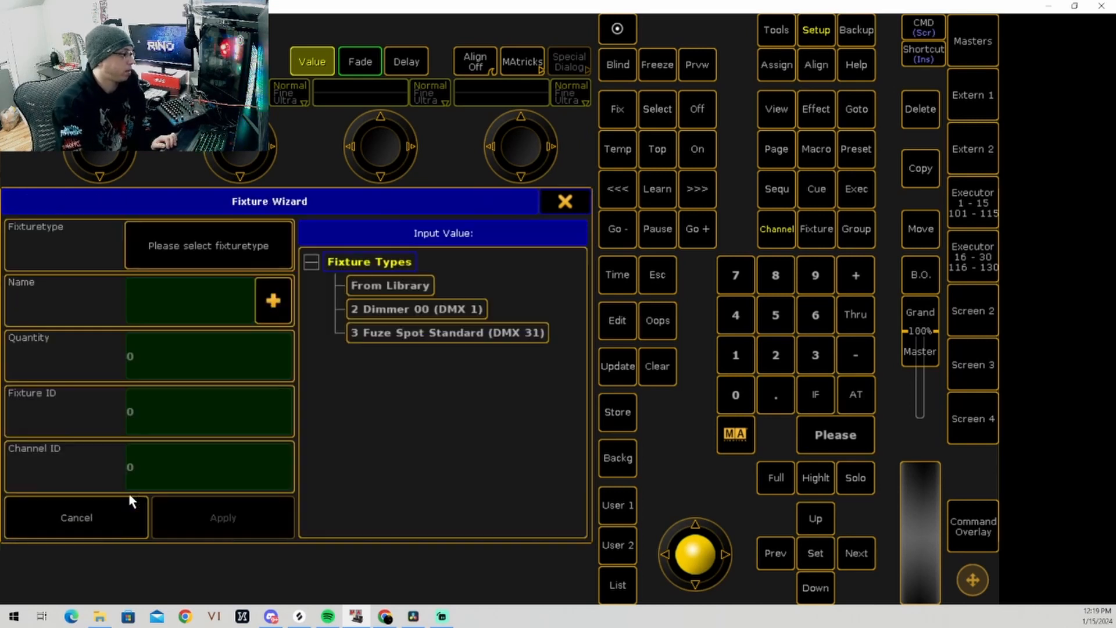
Step: Open the fixture library for the new layer and filter the Elation fixtures by "Wash"
left_click(388, 289)
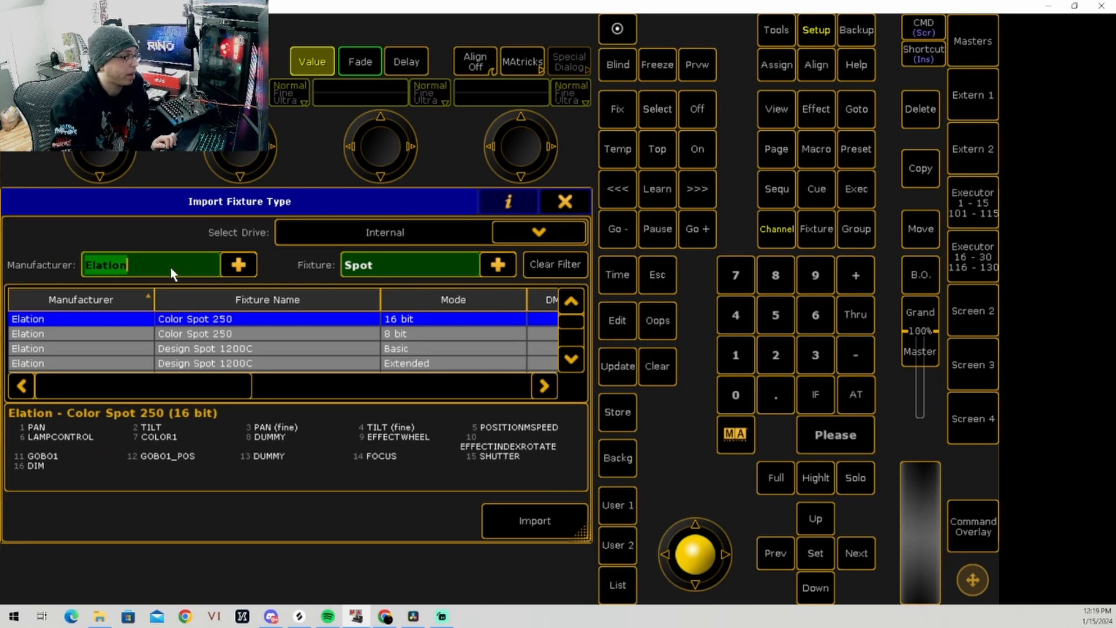
left_click(428, 261)
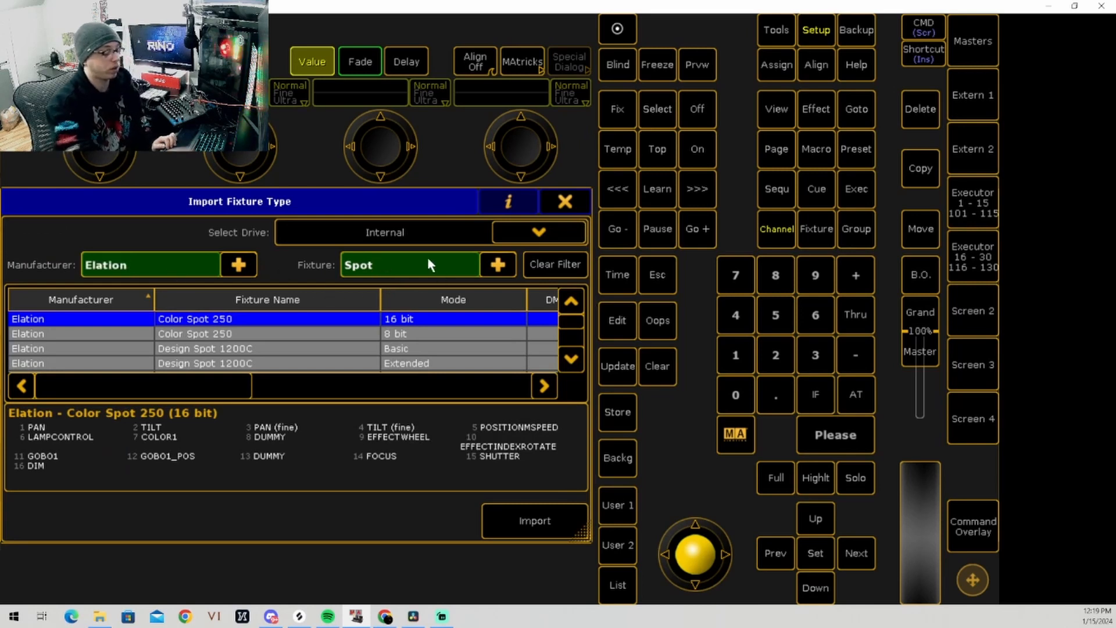
key("BackSpace")
key("BackSpace")
key("BackSpace")
key("BackSpace")
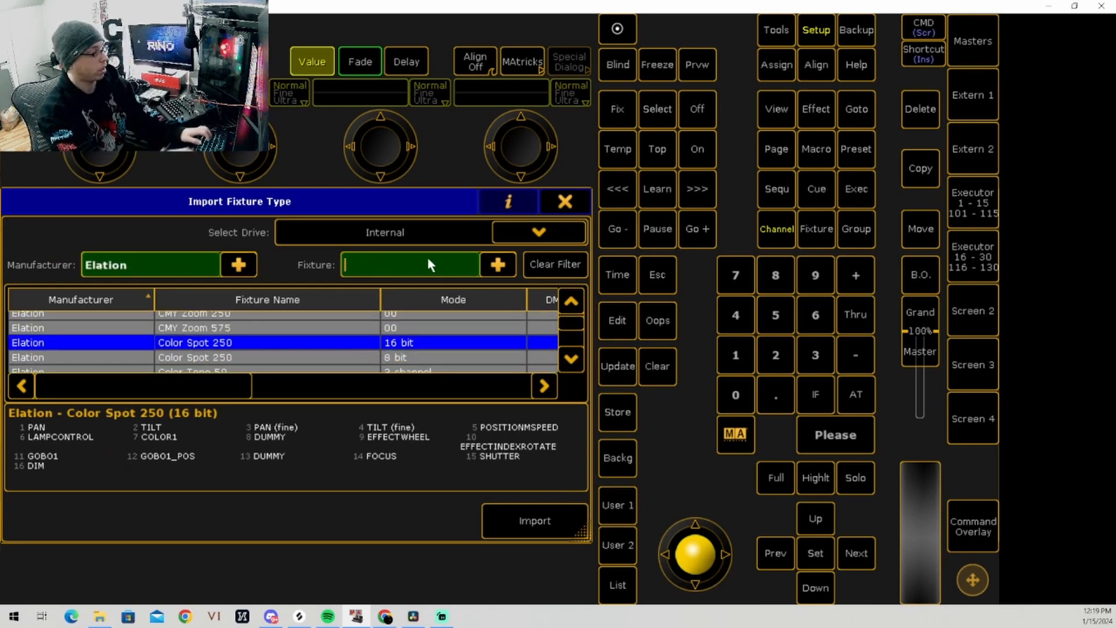
type("W")
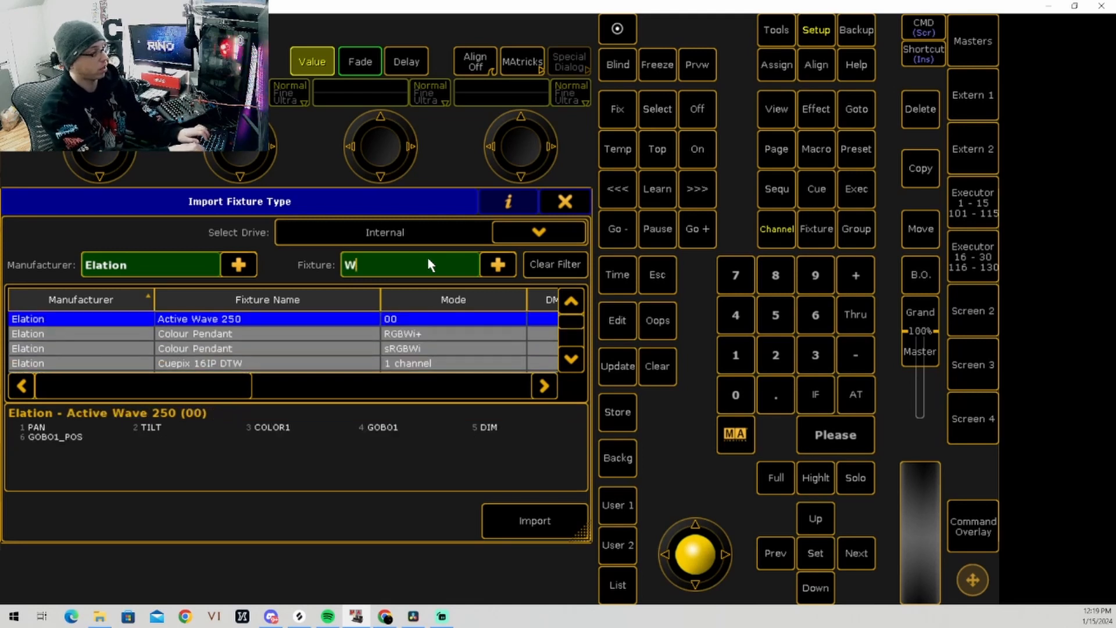
type("ash")
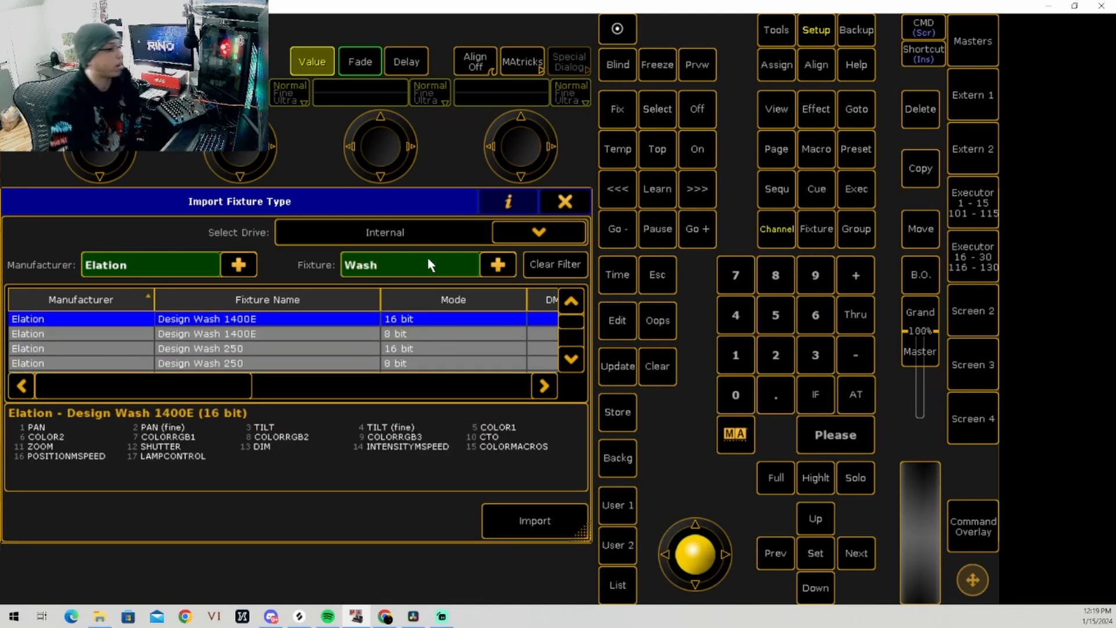
Step: Find the Elation Fuze Wash FR among the wash fixtures and import it in Standard mode
scroll(423, 334, "down", 12)
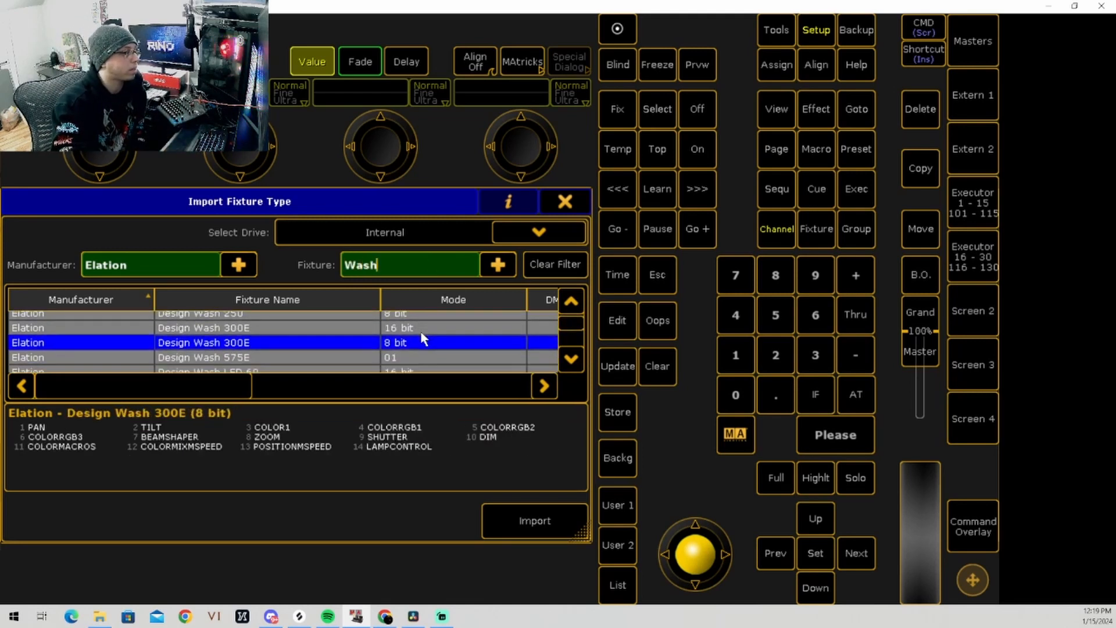
scroll(357, 343, "down", 3)
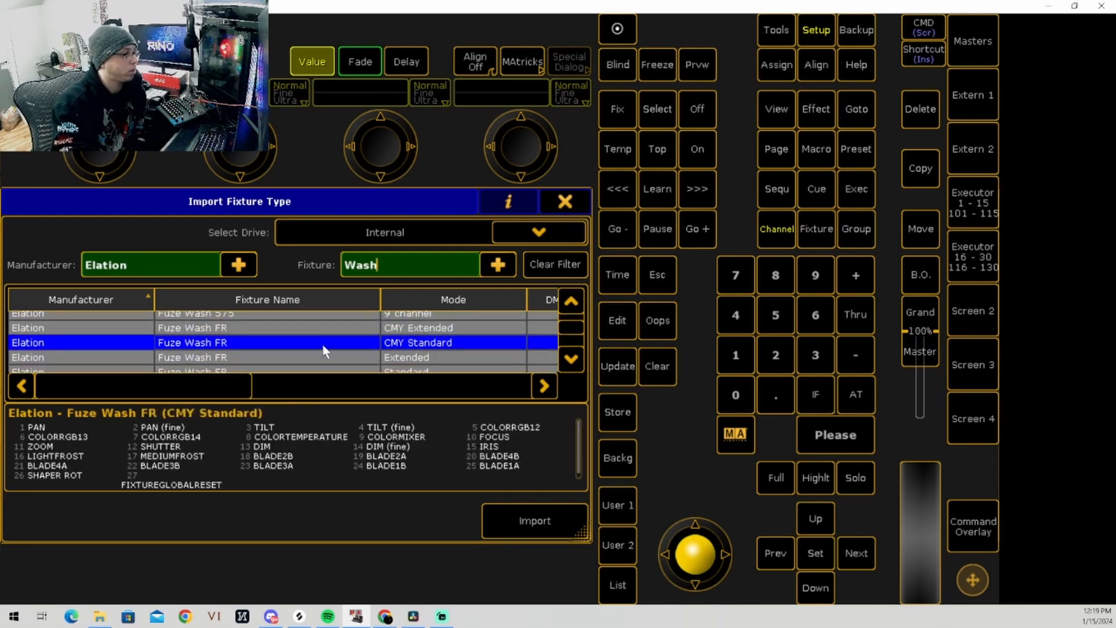
scroll(324, 351, "up", 2)
scroll(285, 366, "down", 3)
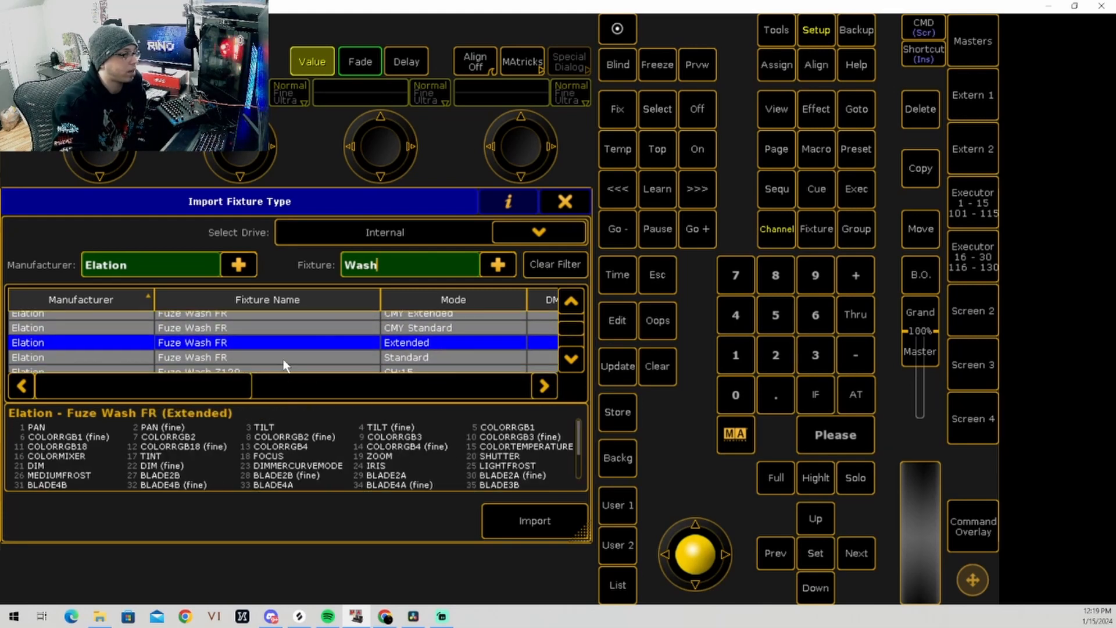
scroll(283, 358, "down", 1)
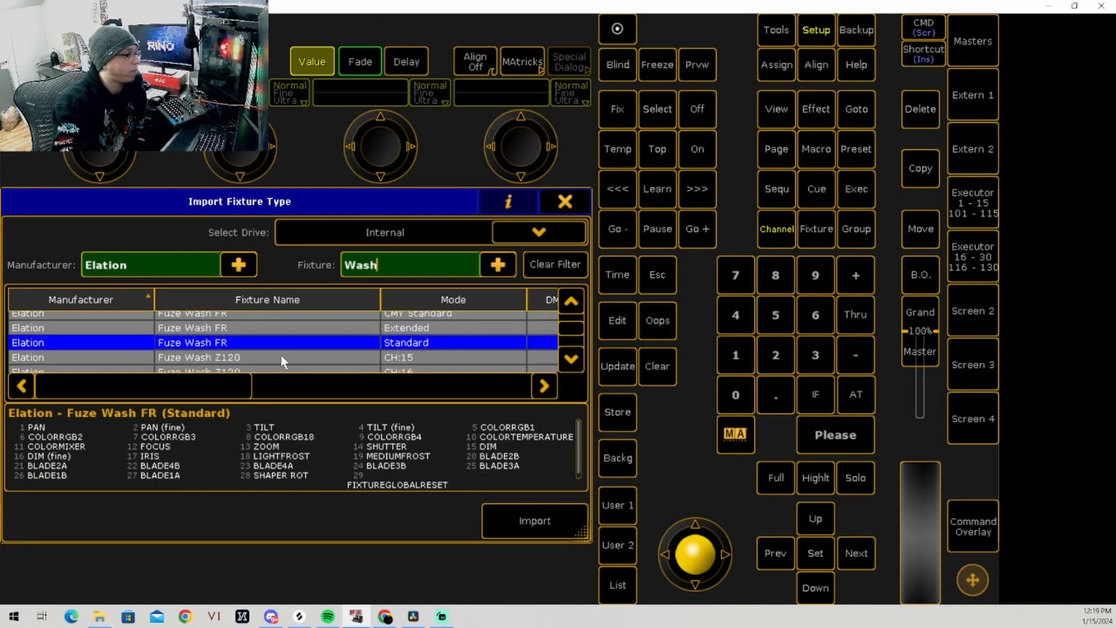
scroll(176, 355, "down", 1)
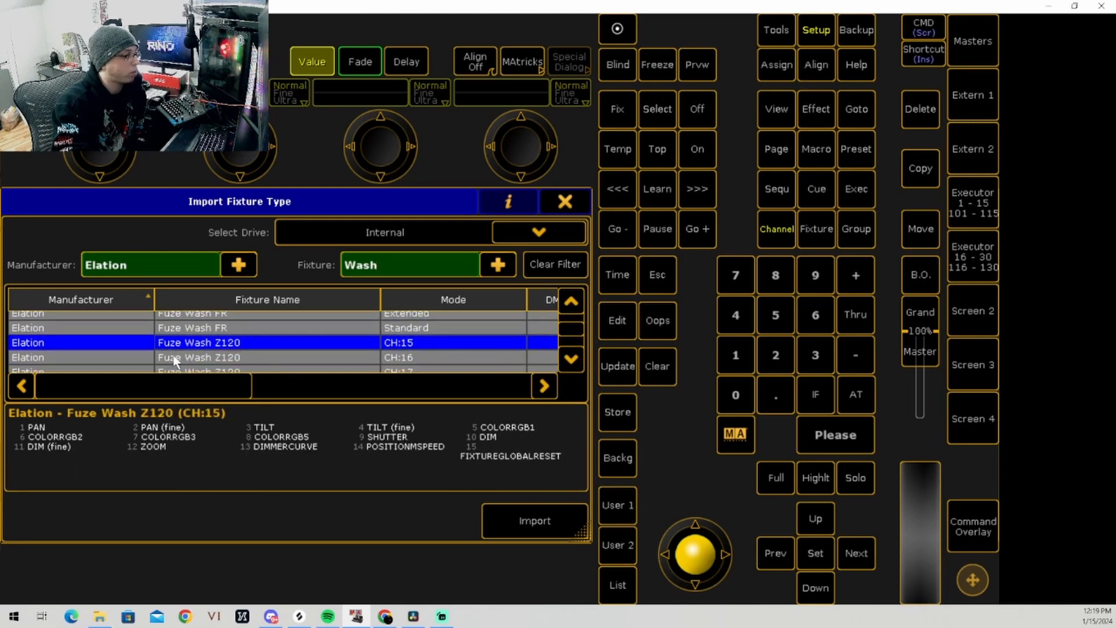
scroll(165, 357, "up", 1)
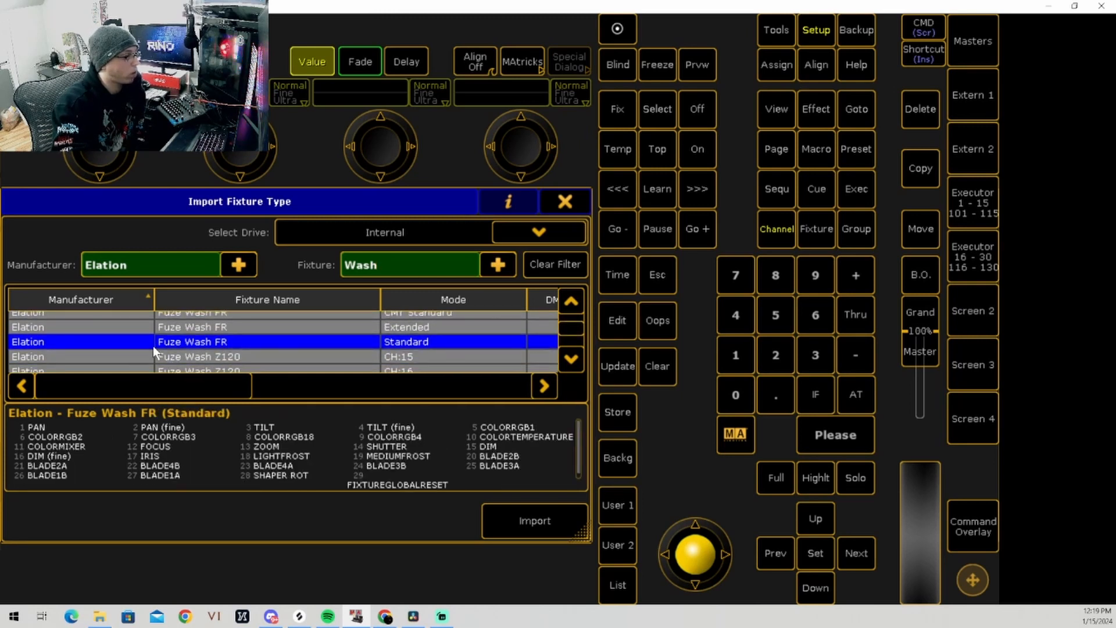
mouse_move(180, 390)
left_mouse_down()
mouse_move(242, 392)
mouse_move(167, 393)
left_mouse_up()
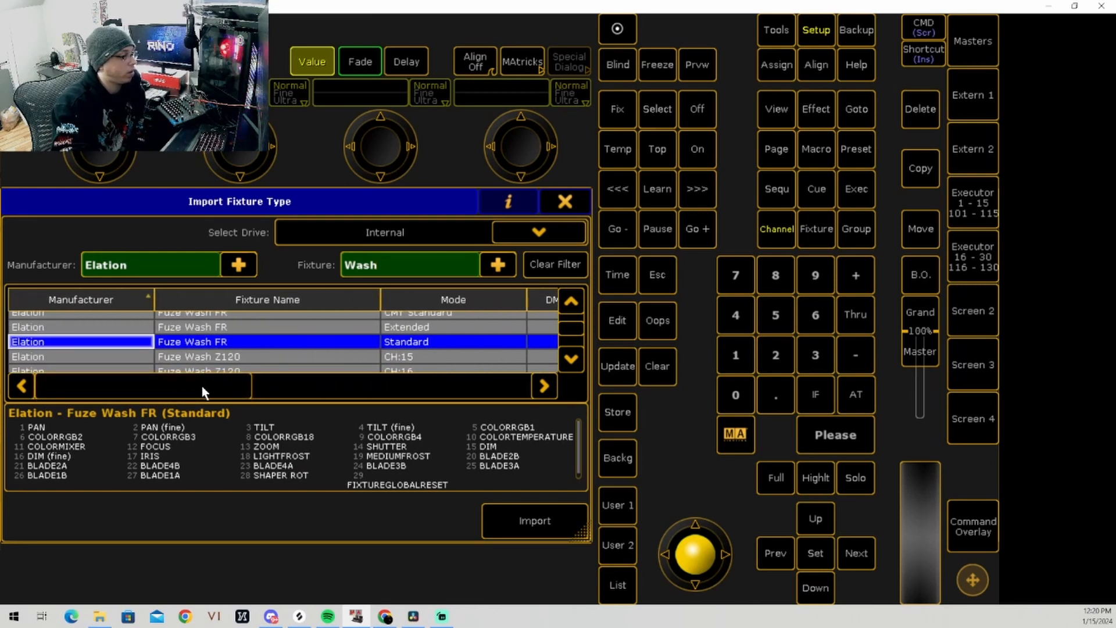
left_click(510, 523)
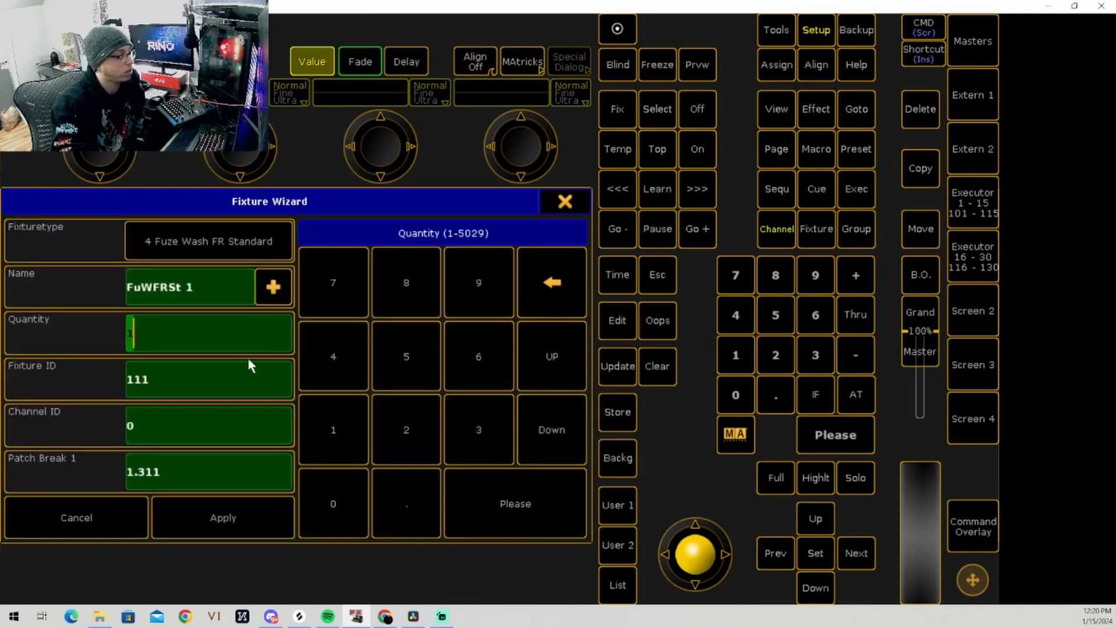
Step: Name the new wash fixtures "Fuze Wash" and set their quantity to 10
left_click(216, 290)
type("F")
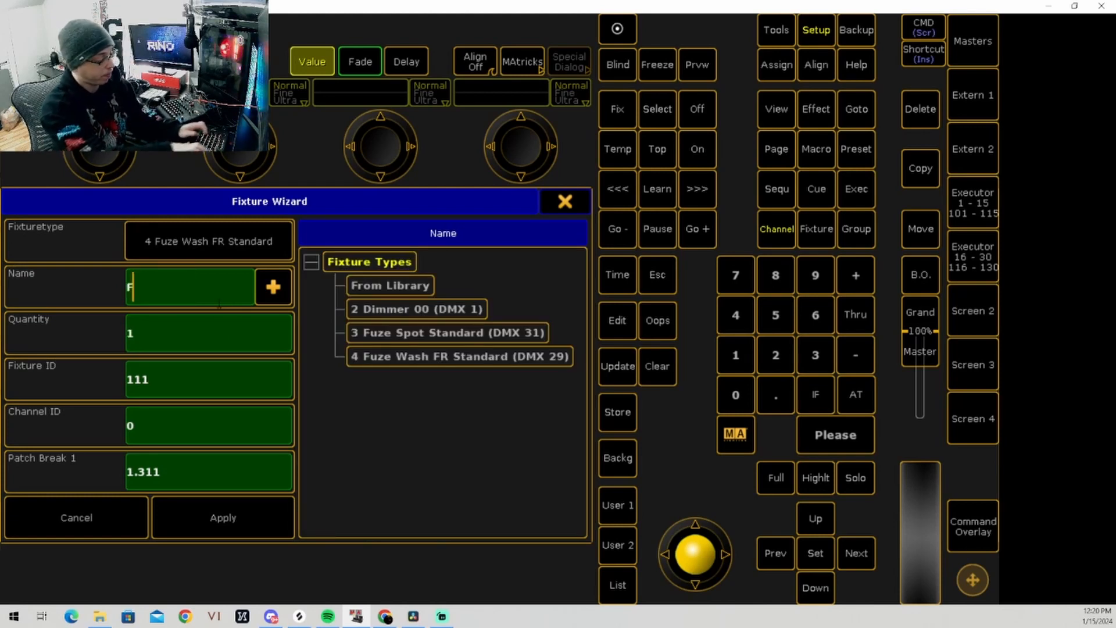
type("uze Wash")
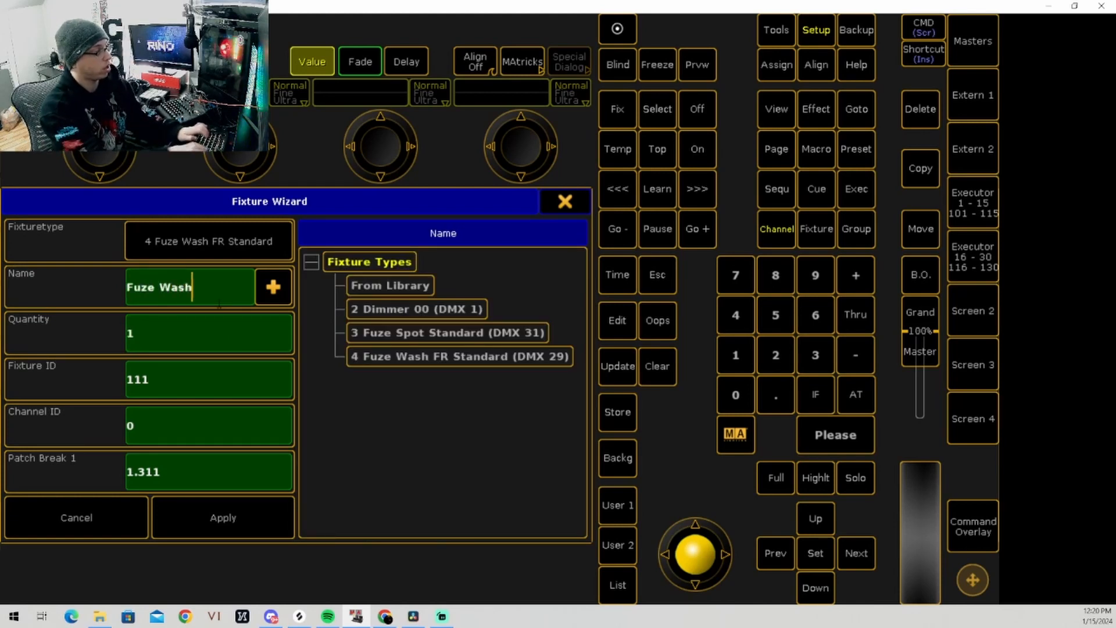
left_click(167, 336)
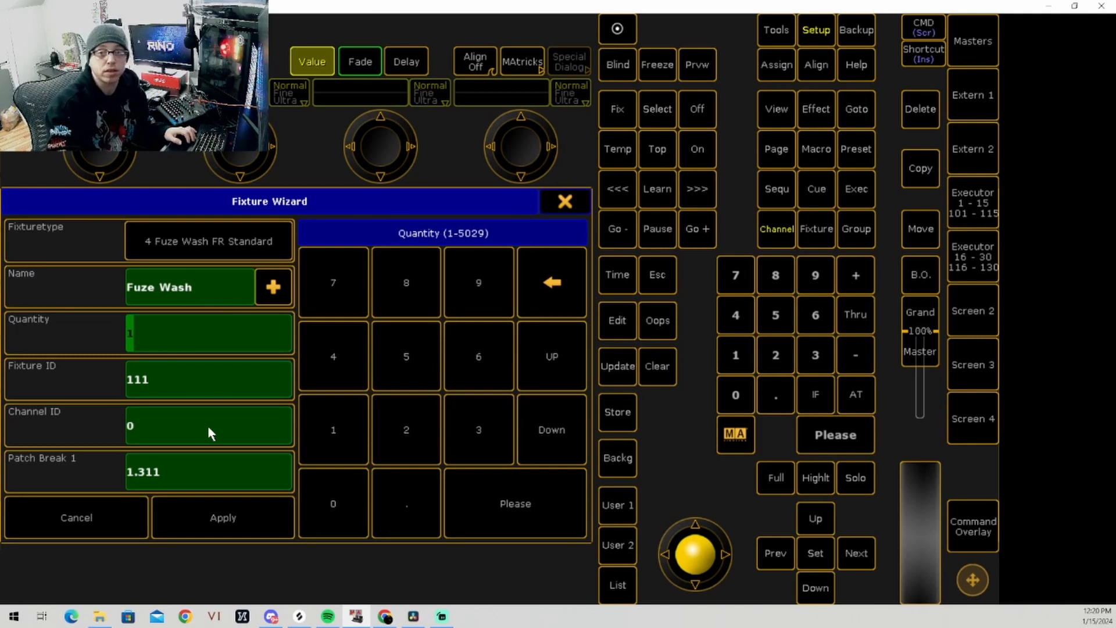
type("10")
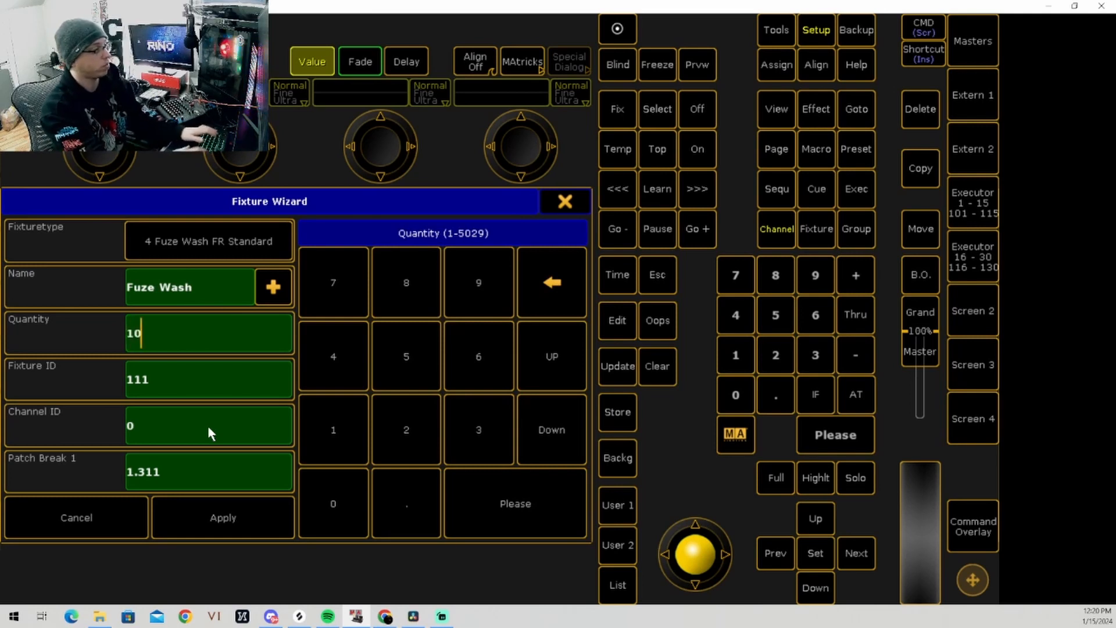
Step: Set both the fixture ID and the channel ID of the Fuze Wash fixtures to start at 201
left_click(184, 388)
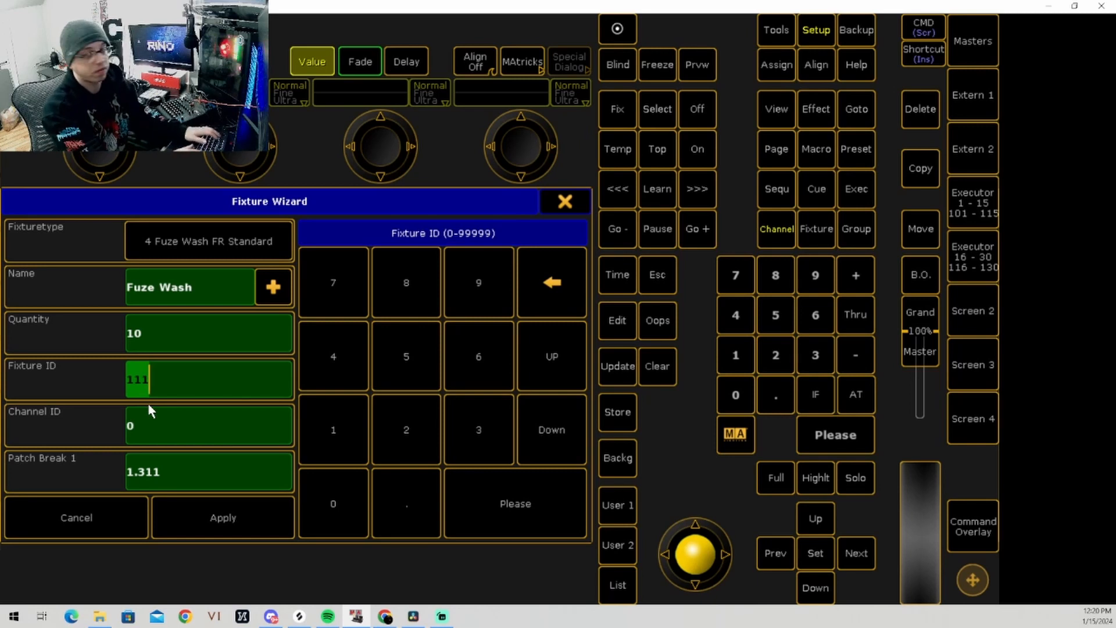
type("201")
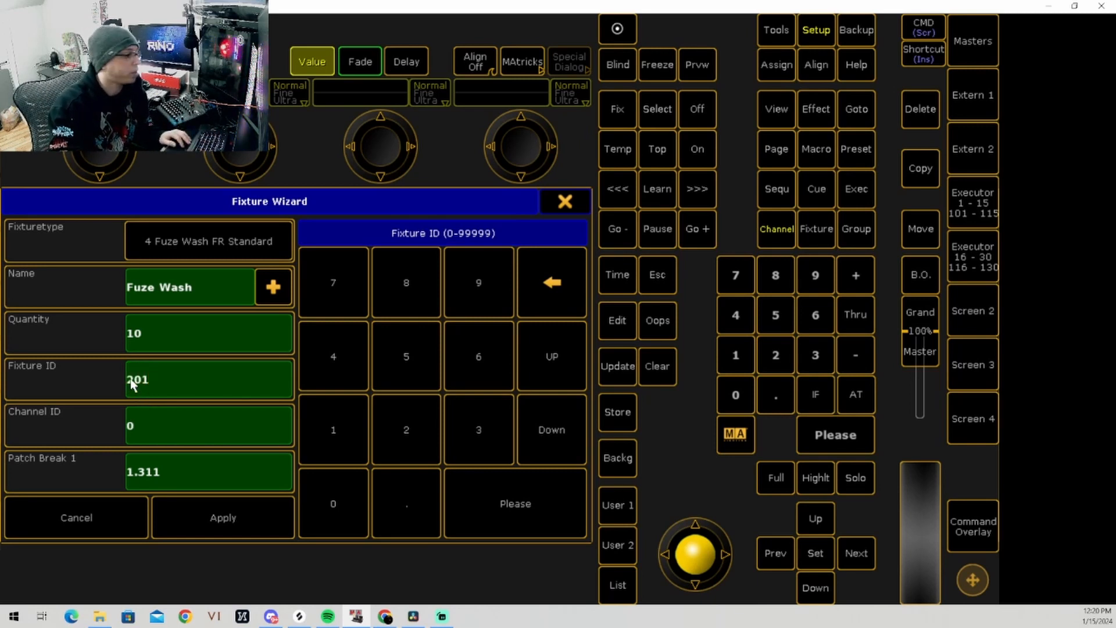
left_click(135, 428)
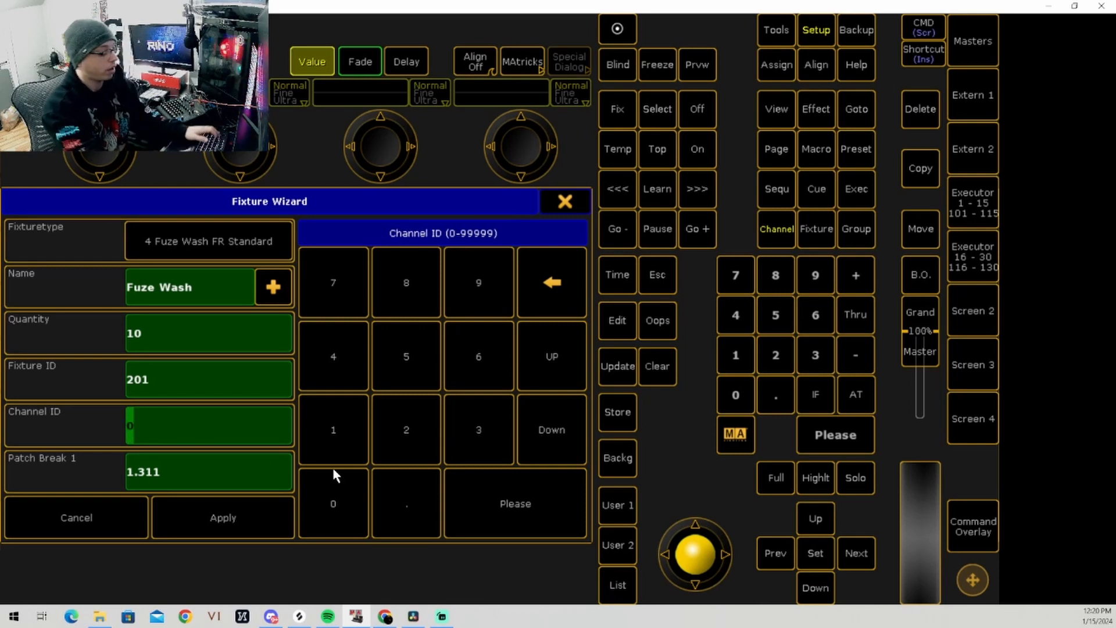
type("201")
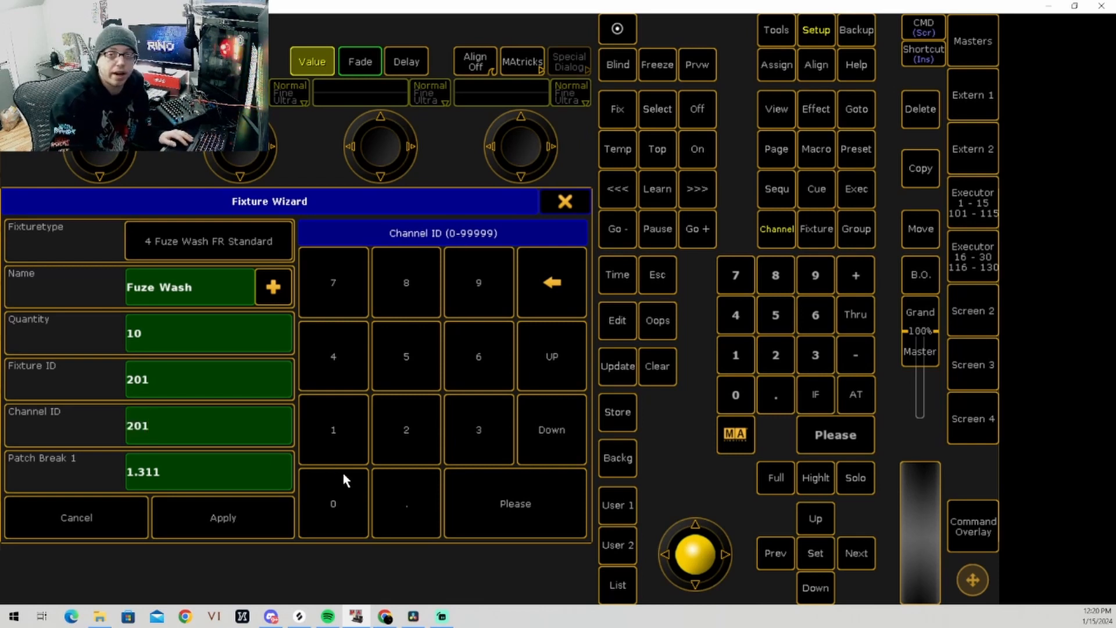
Step: Patch the Fuze Wash fixtures from DMX address 2.001 and apply the fixture wizard to the WASHS layer
left_click(171, 480)
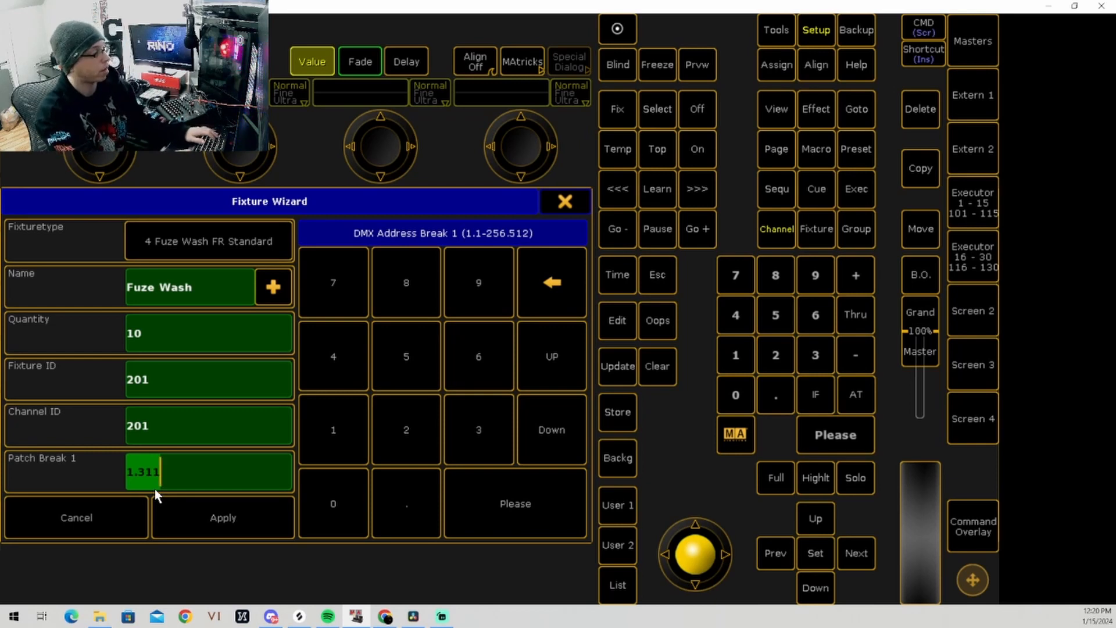
type("2.")
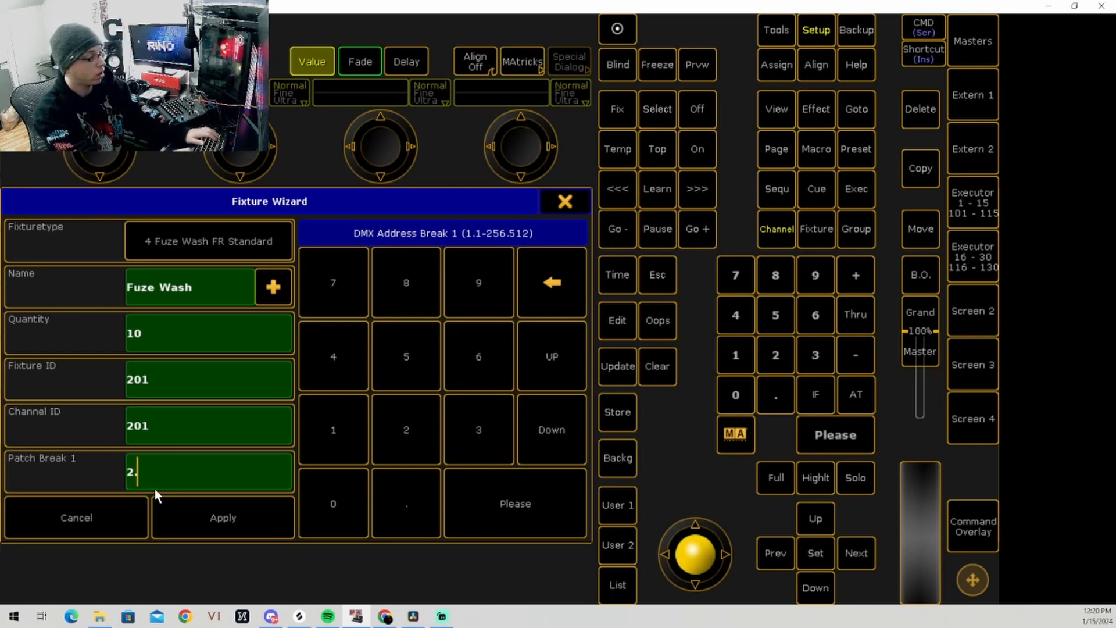
type("001")
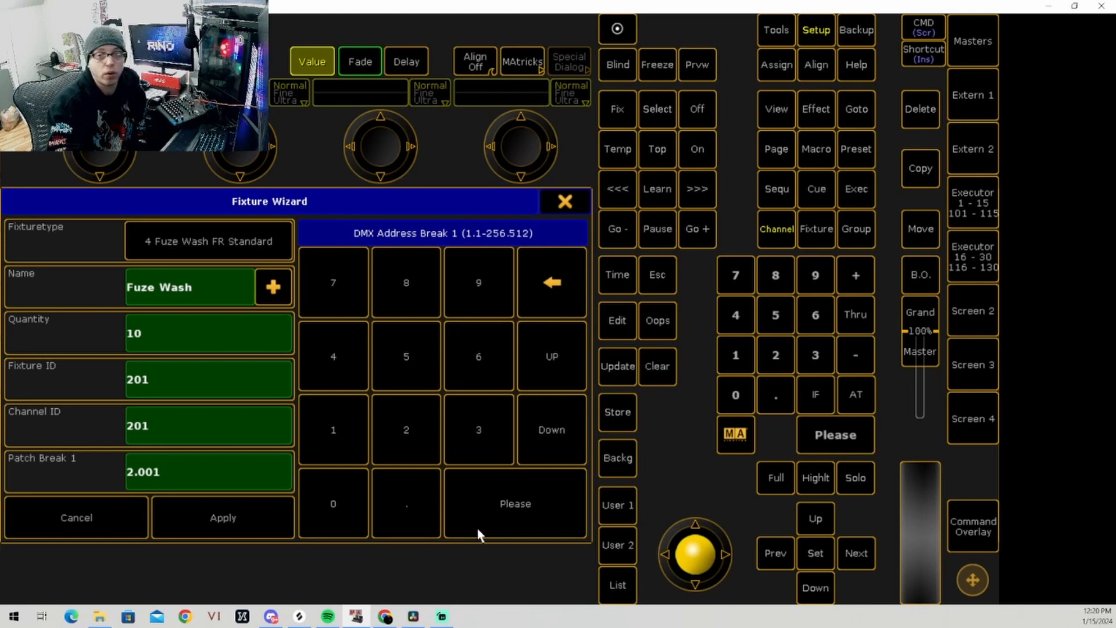
left_click(495, 519)
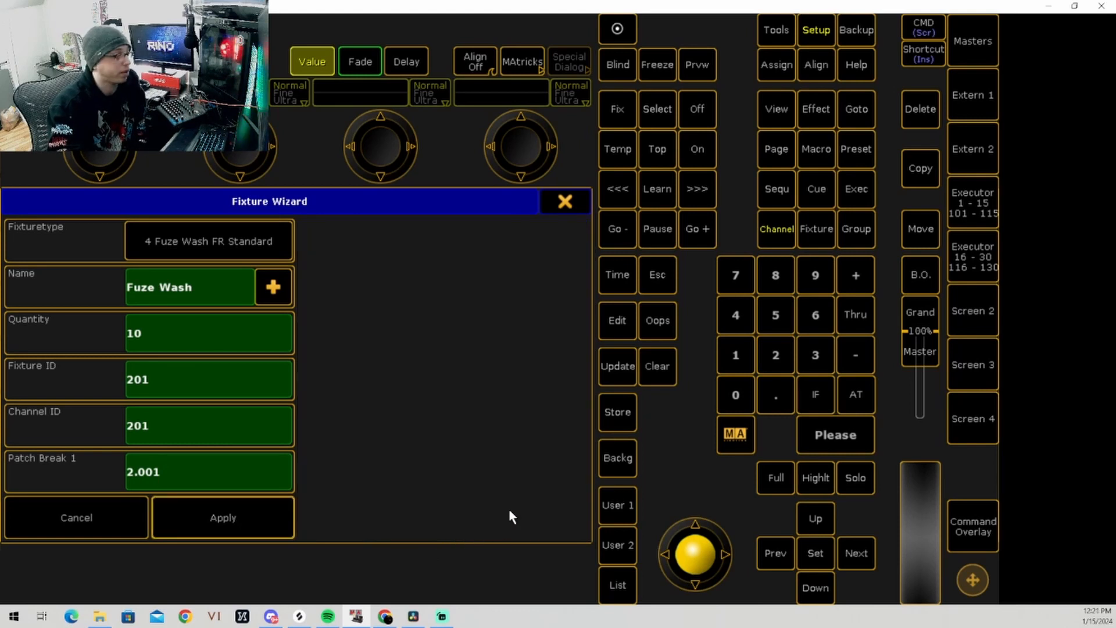
left_click(253, 528)
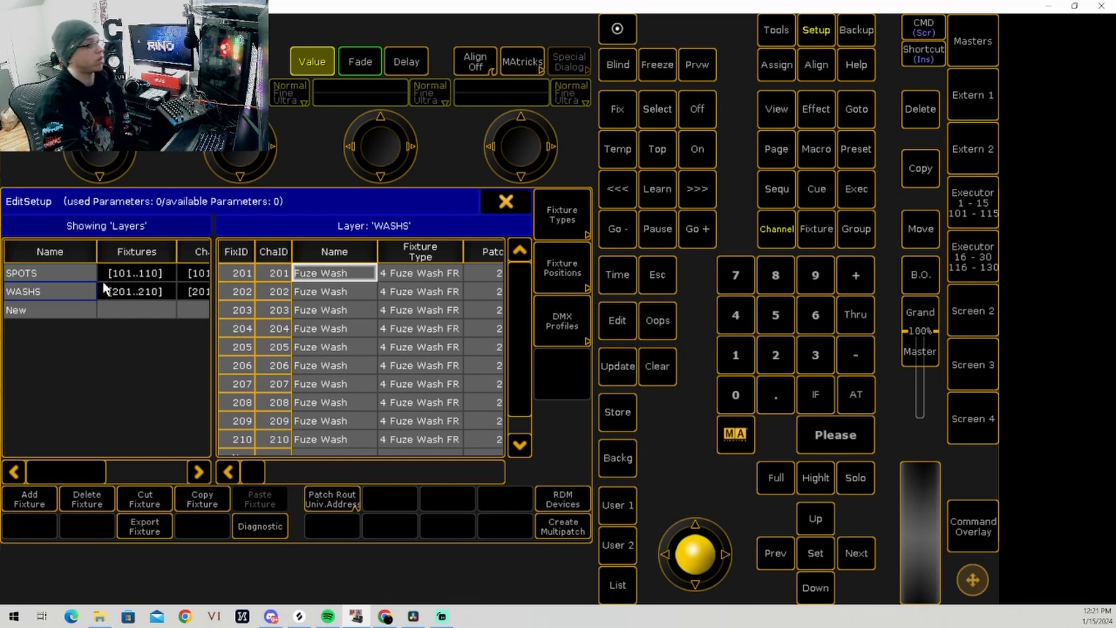
Step: Review the fixtures in the SPOTS and WASHS layers and add a third layer named BLINDERS
left_click(63, 279)
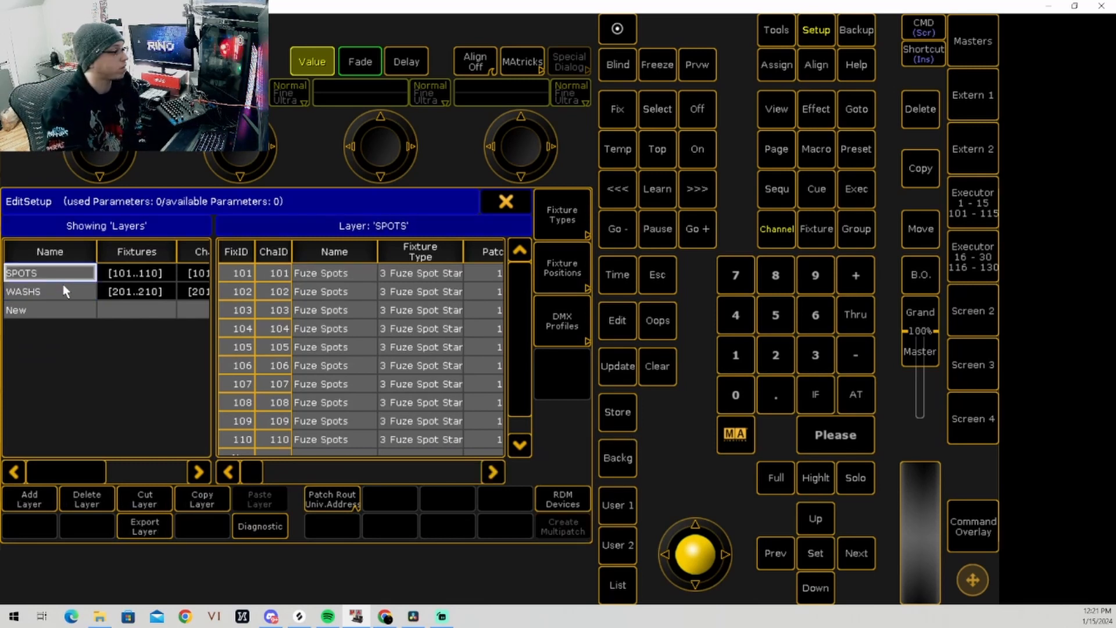
left_click(63, 291)
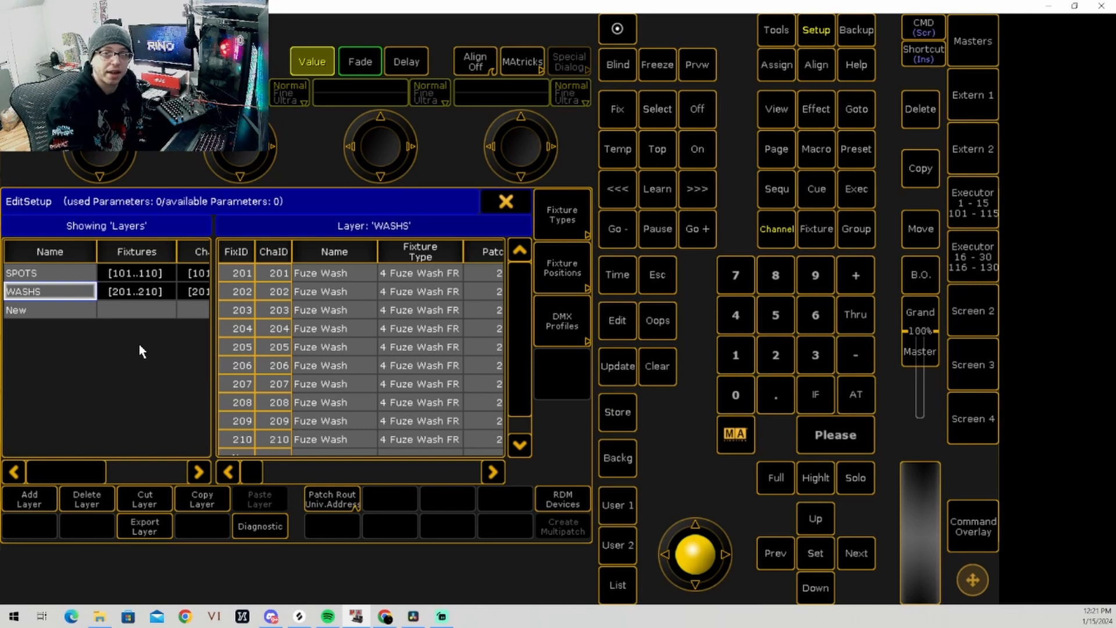
left_click(49, 312)
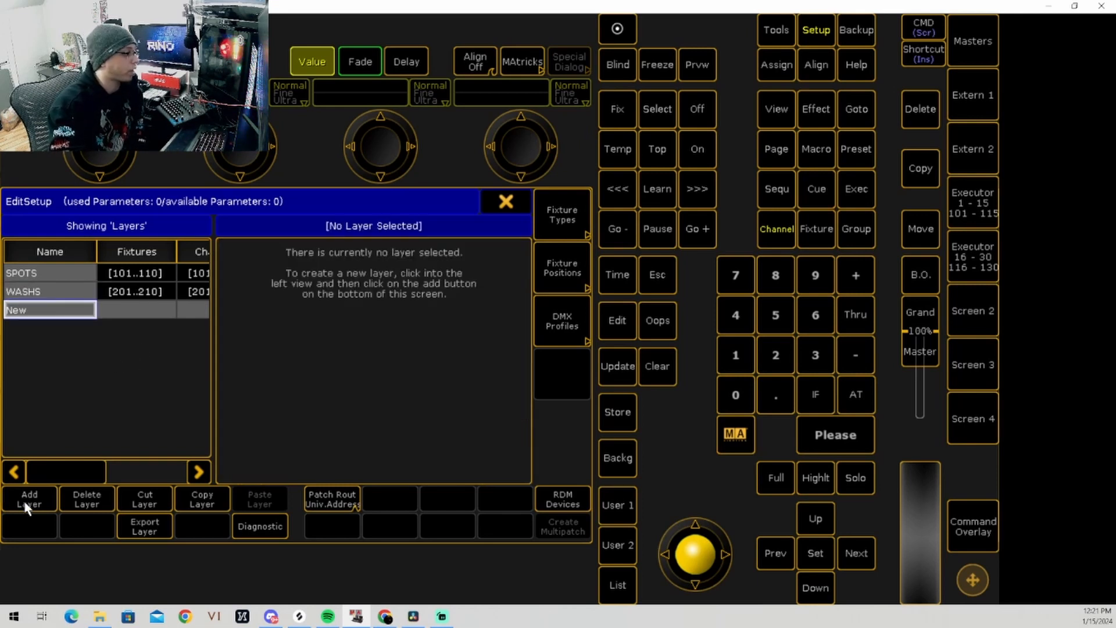
left_click(28, 500)
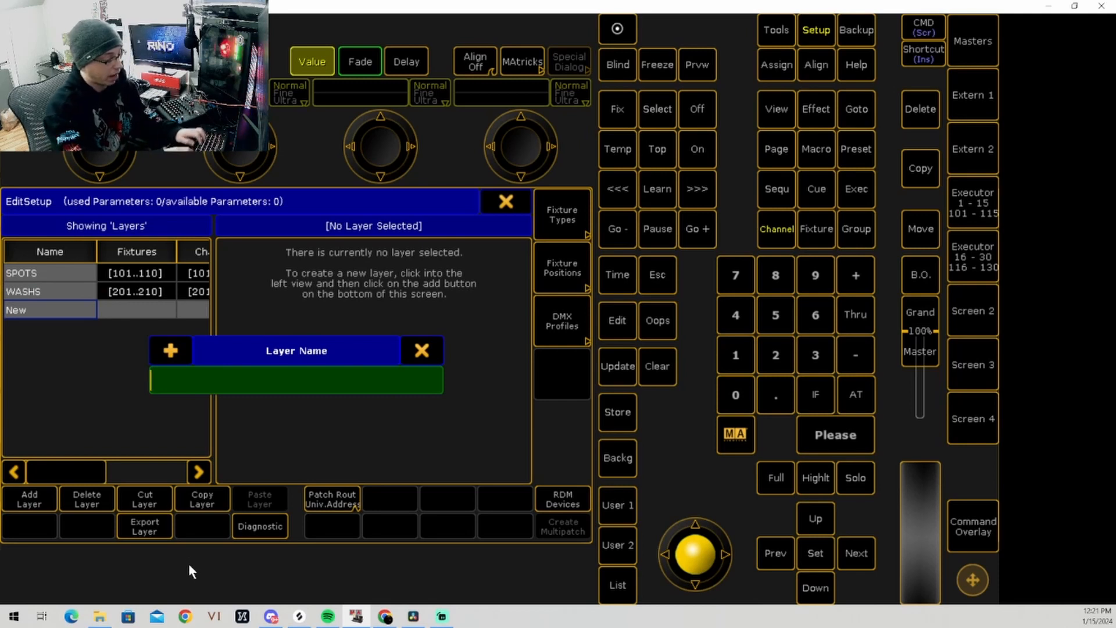
type("BLIND")
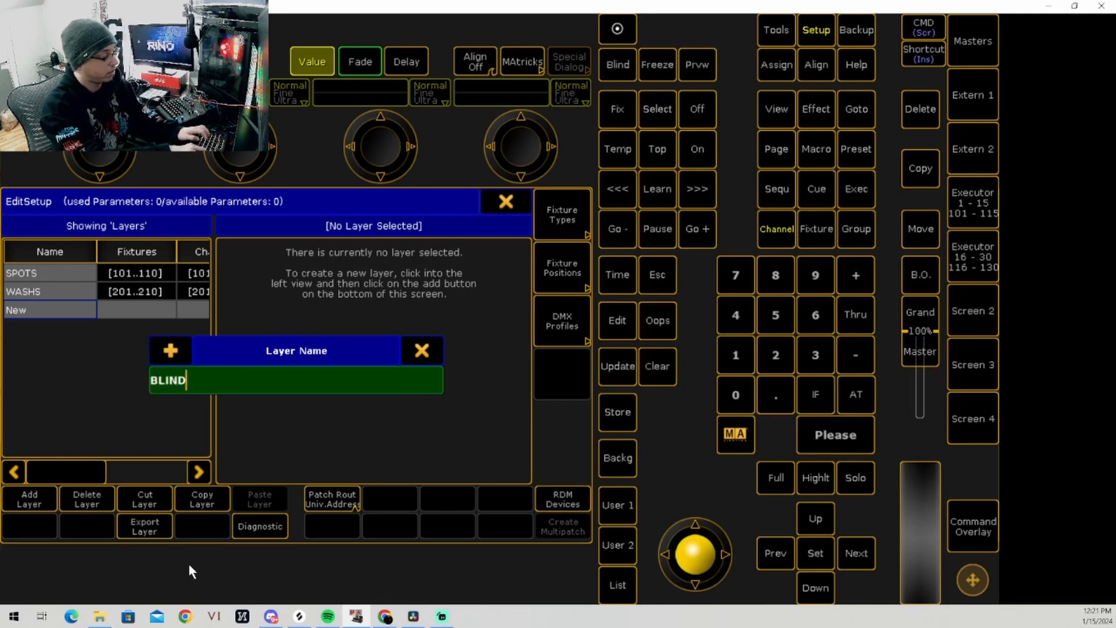
type("ERS")
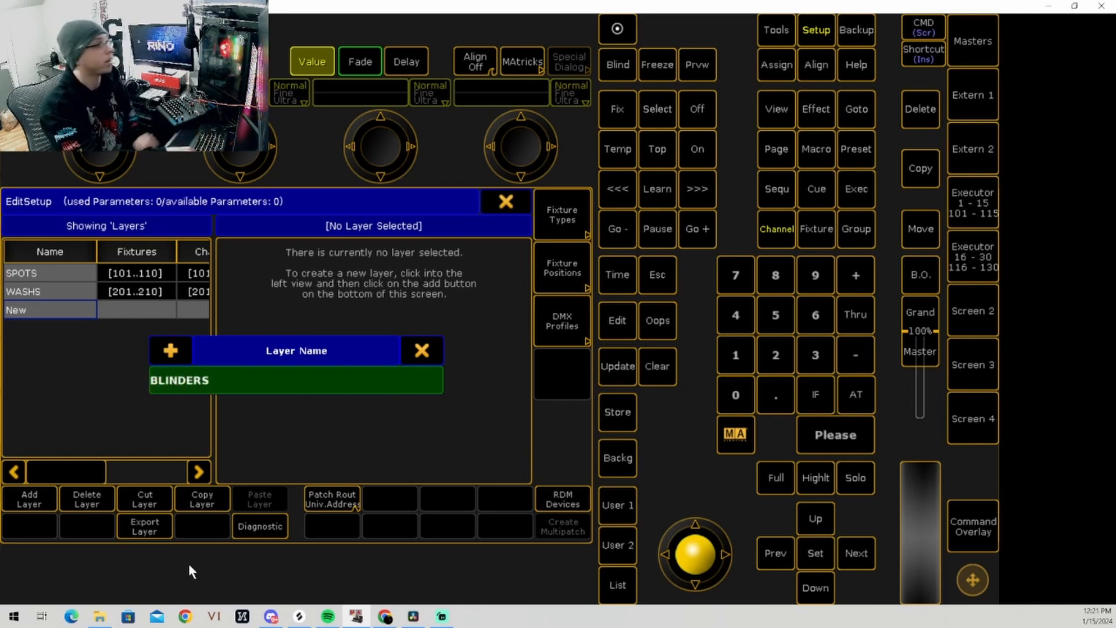
key("Return")
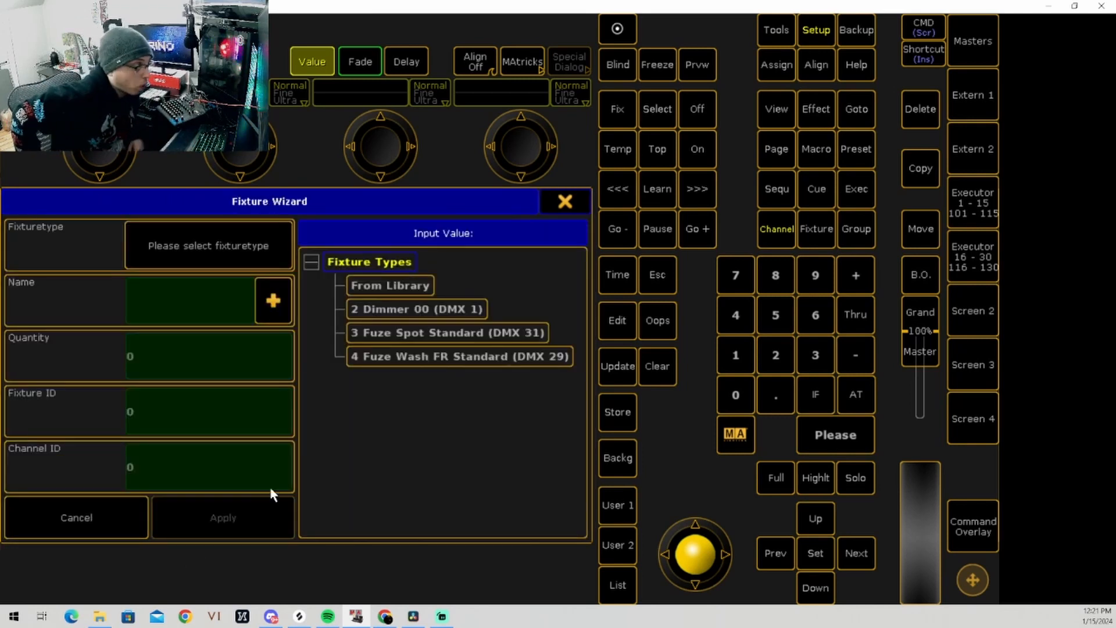
Step: Filter the Elation fixtures in the library by "blinder" and import the CuePix Blinder WW2 in 2 channel mode
left_click(354, 291)
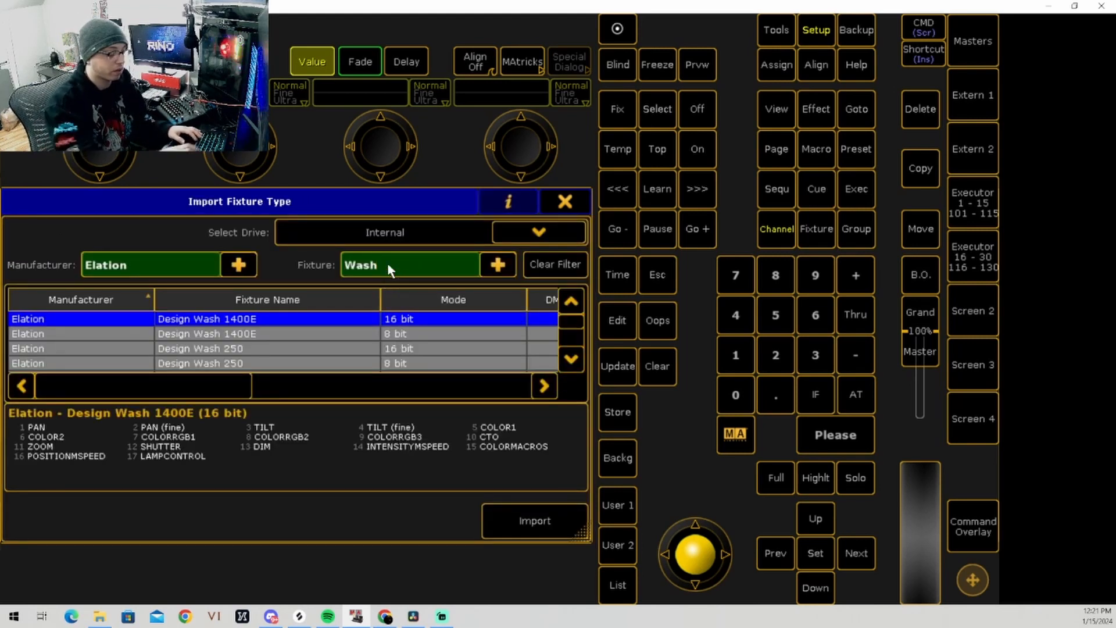
key("BackSpace")
key("BackSpace")
key("BackSpace")
key("BackSpace")
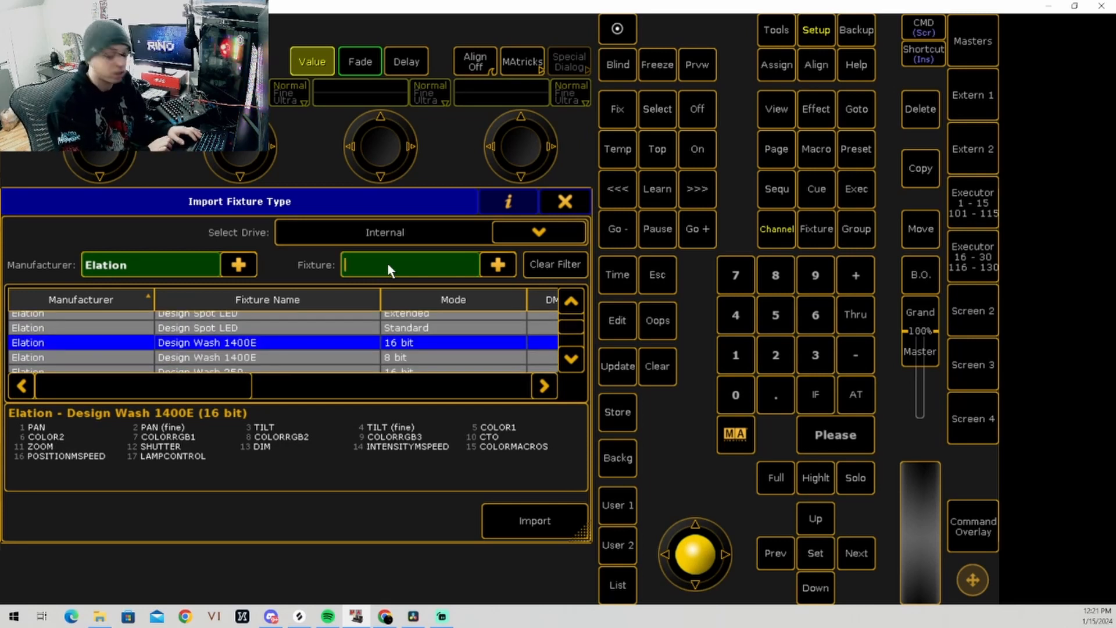
type("blinde")
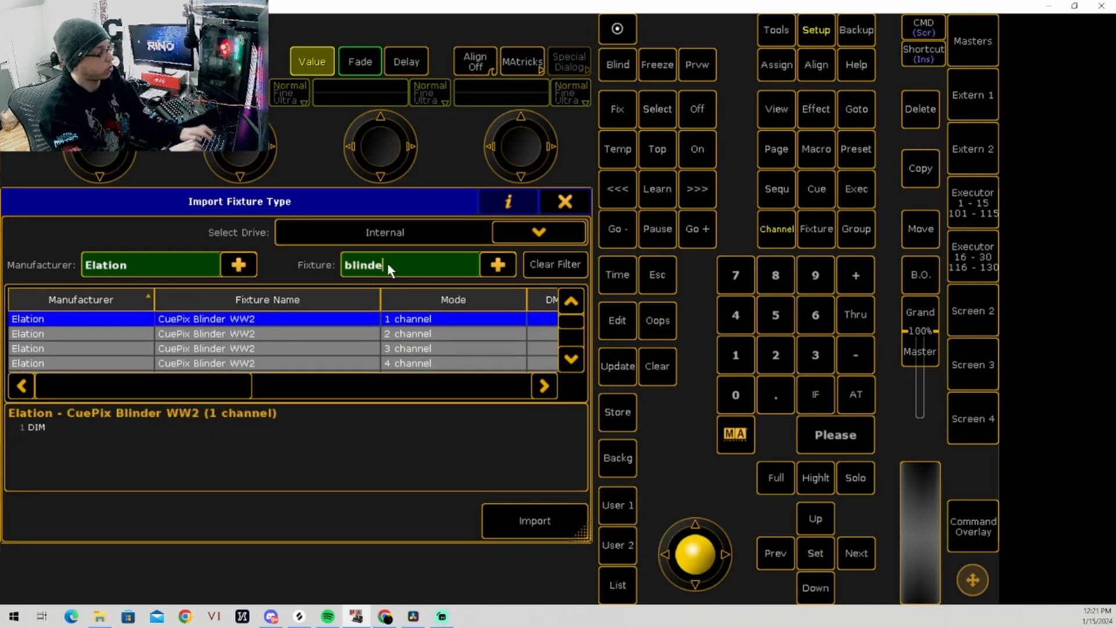
type("r")
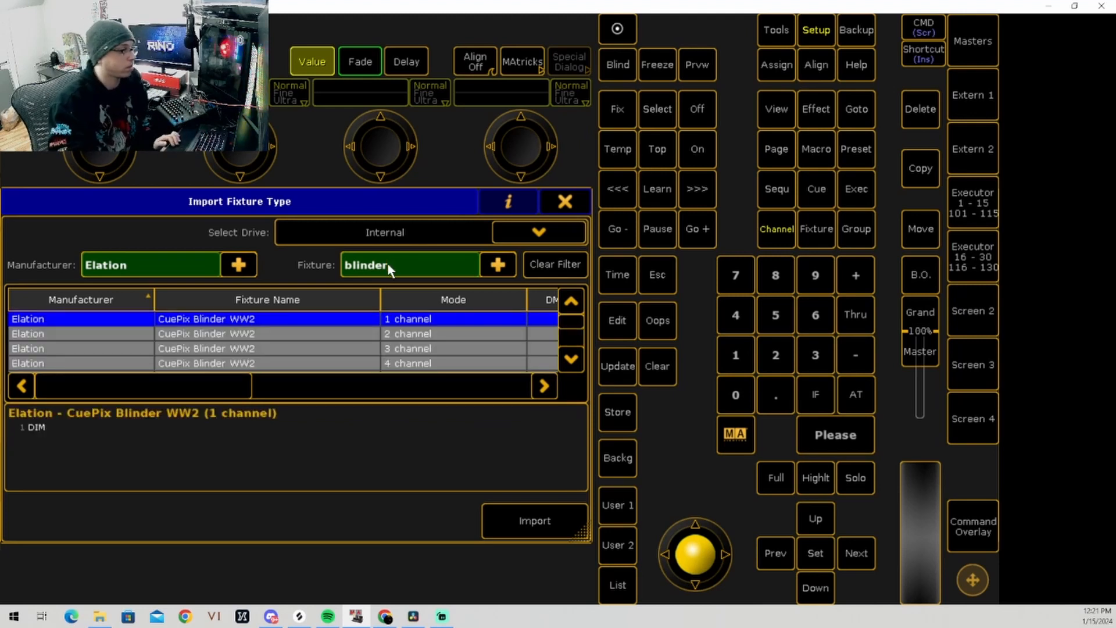
left_click(271, 334)
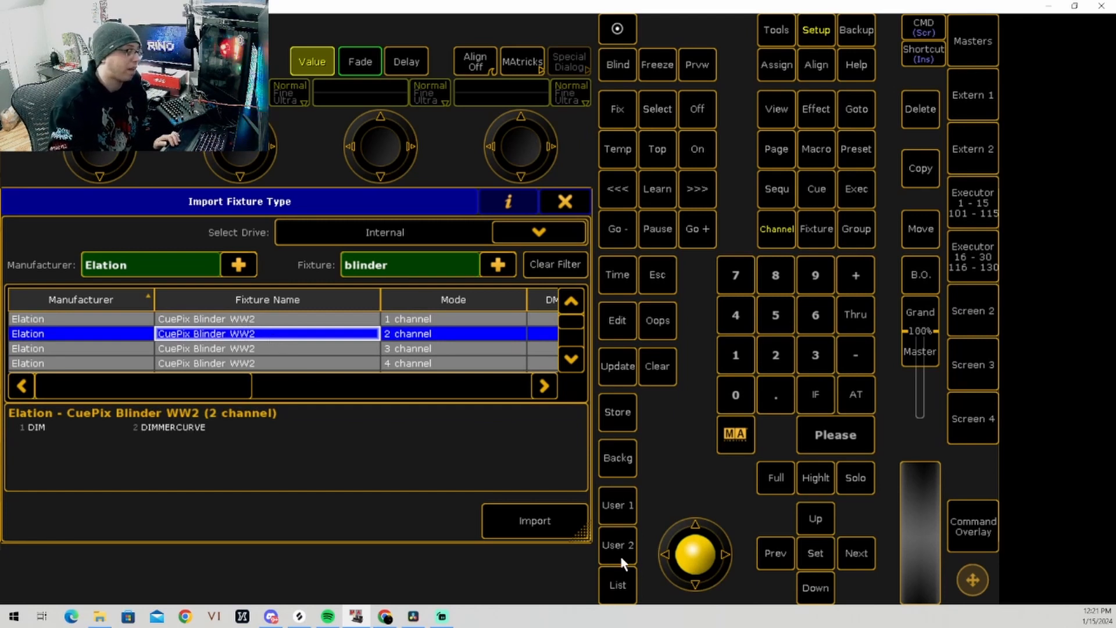
left_click(543, 517)
Step: Name the new CuePix fixtures "Blinders" and set their quantity to 10
left_click(241, 306)
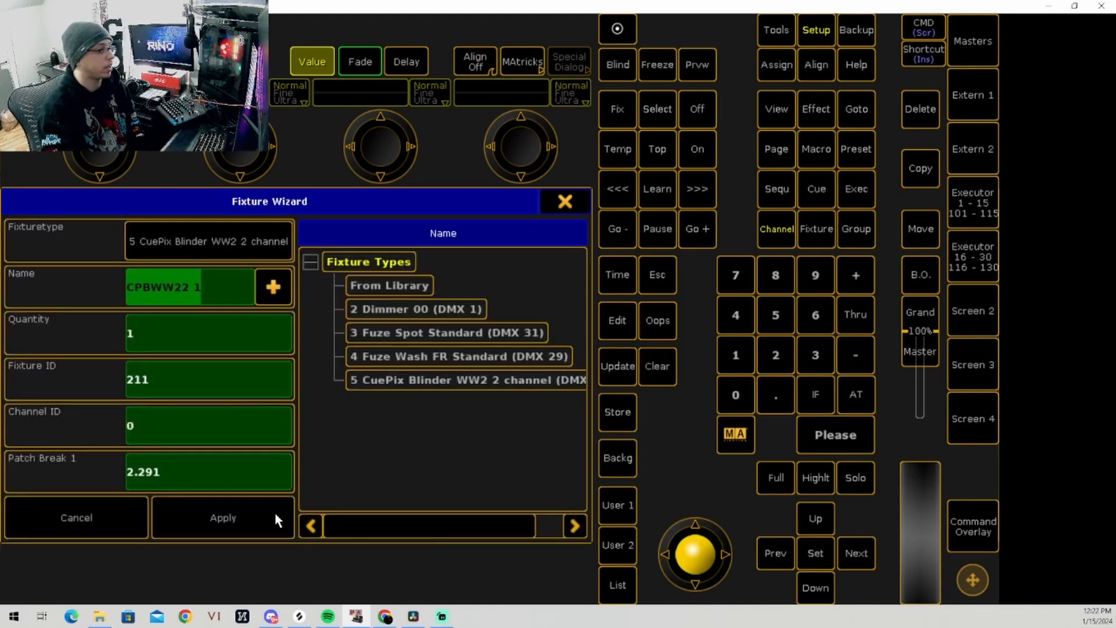
type("B")
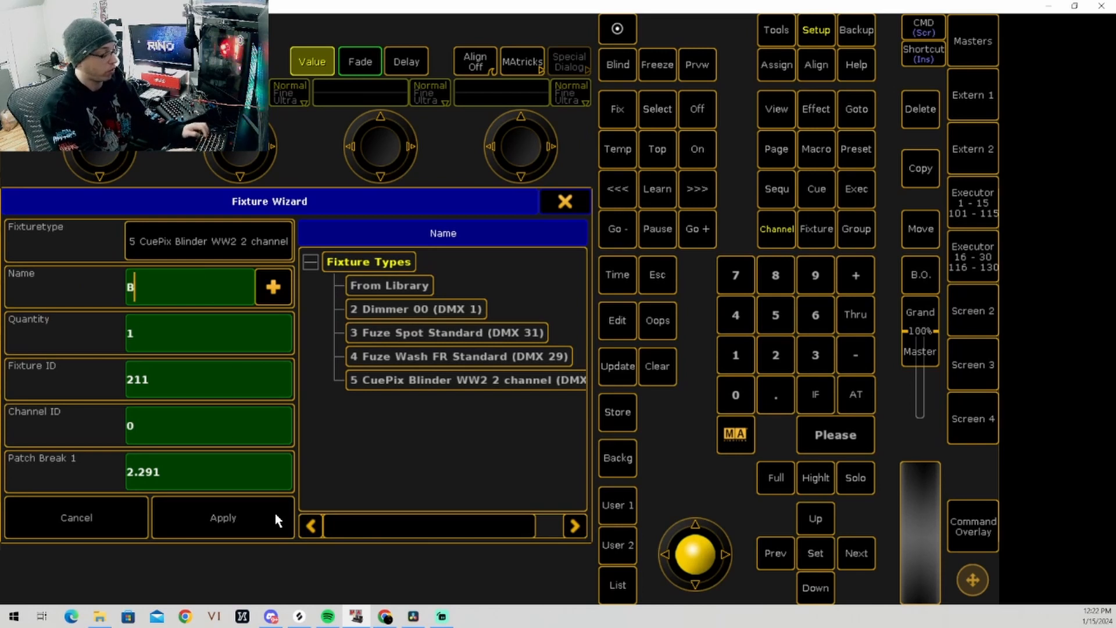
type("linders")
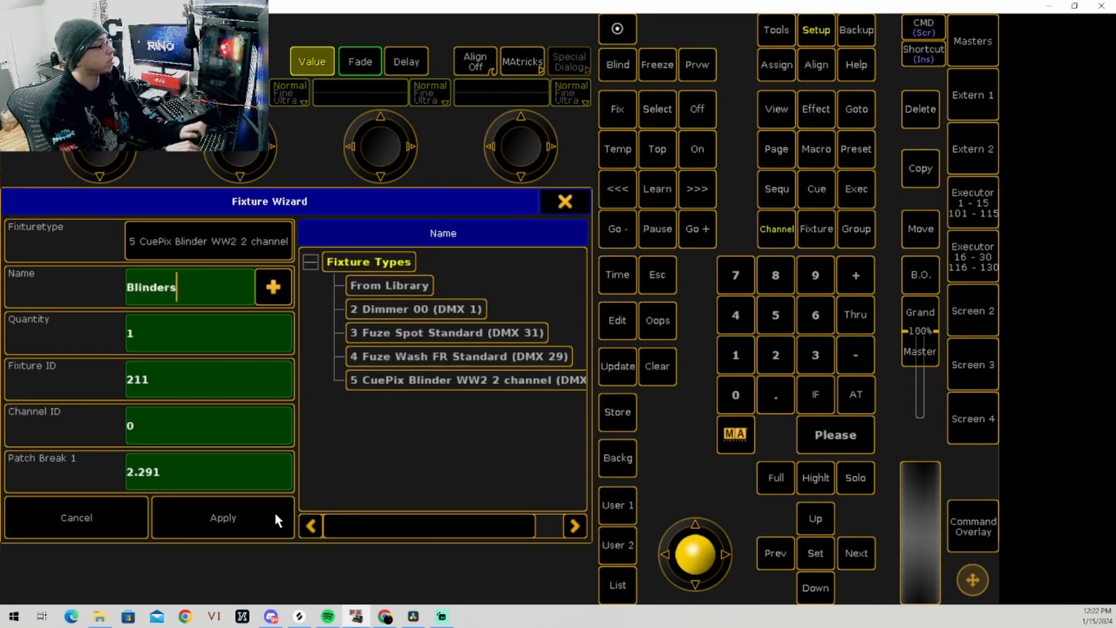
left_click(158, 323)
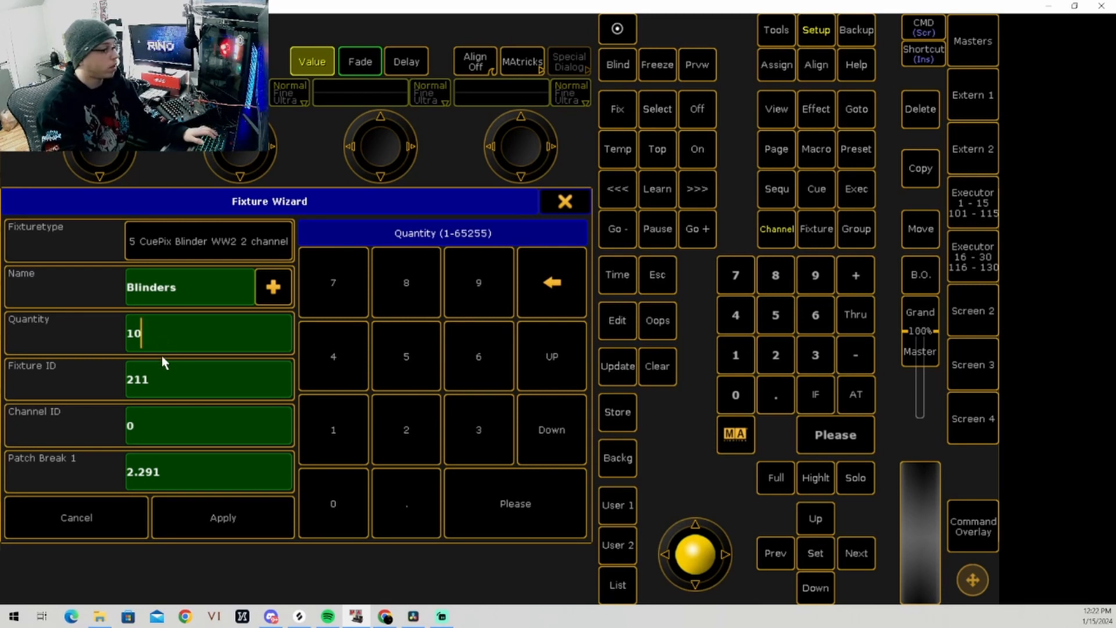
Step: Set both the fixture ID and the channel ID of the Blinders to start at 301
left_click(161, 378)
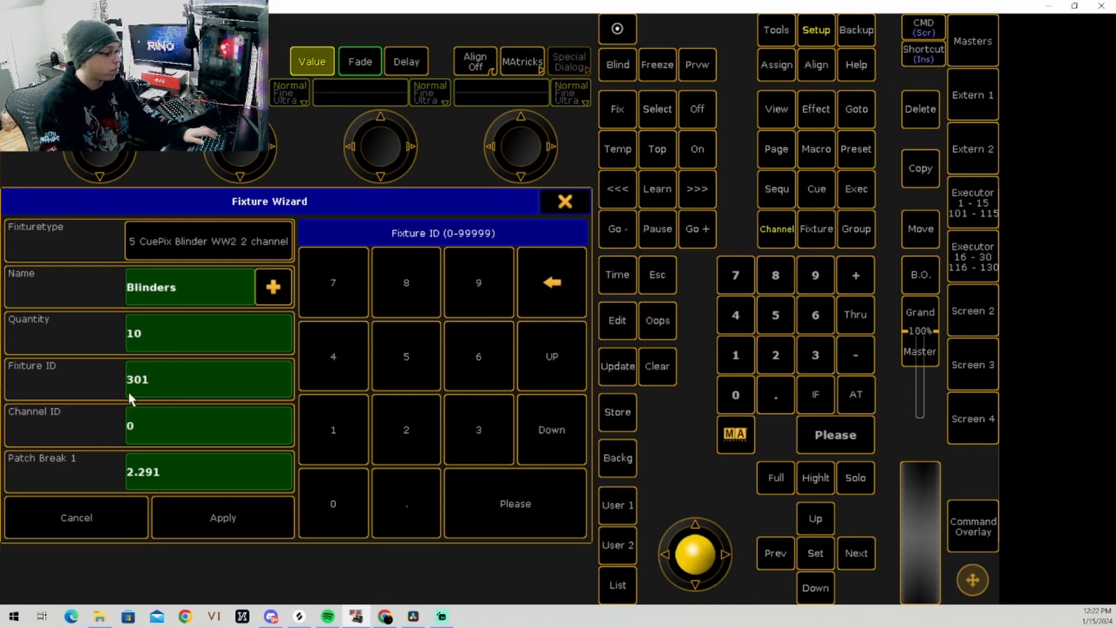
left_click(138, 420)
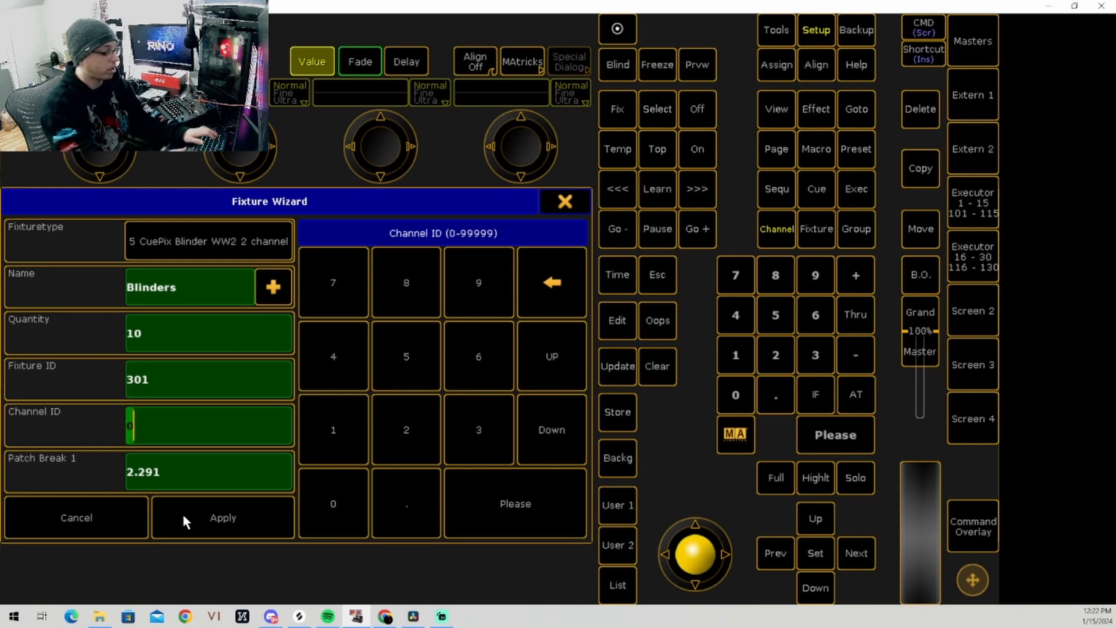
type("301")
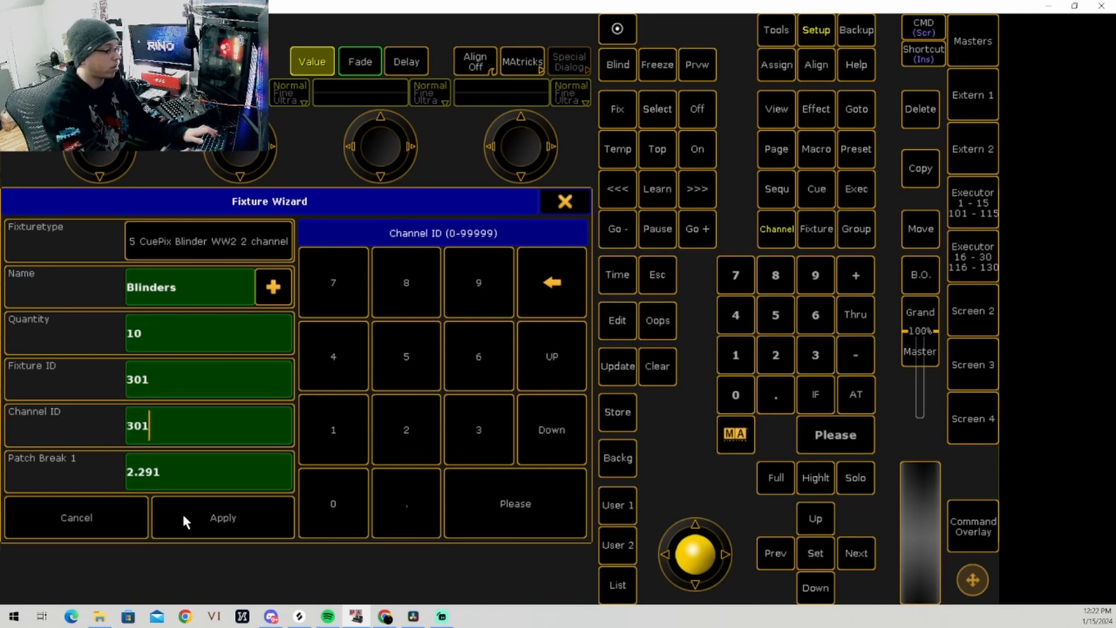
Step: Patch the Blinders from DMX address 3.001 and apply the fixture wizard to the BLINDERS layer
left_click(162, 479)
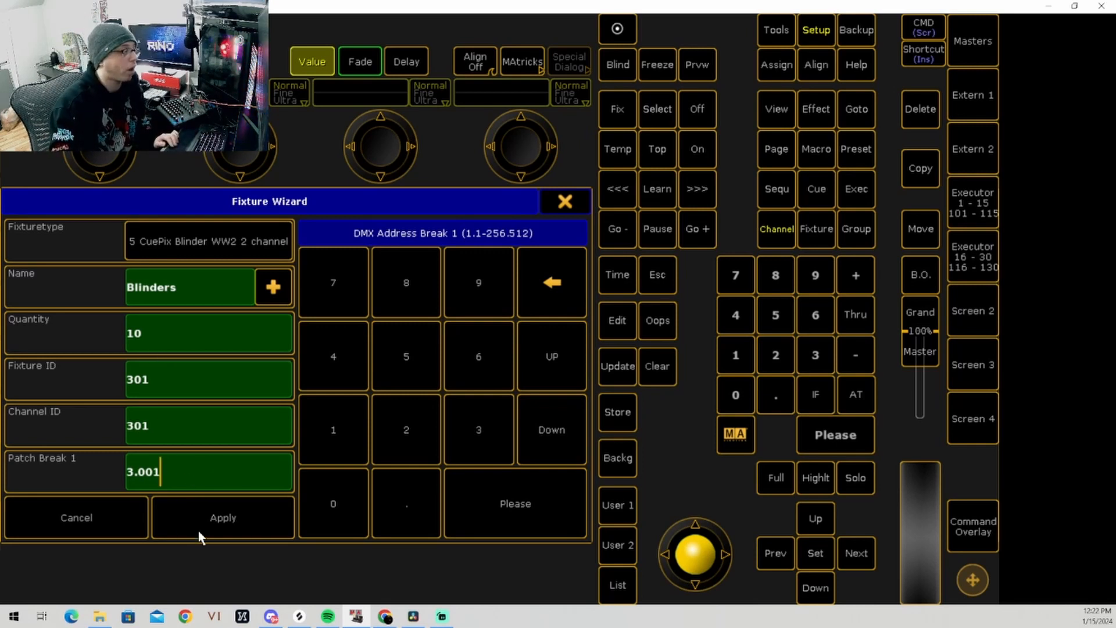
left_click(493, 515)
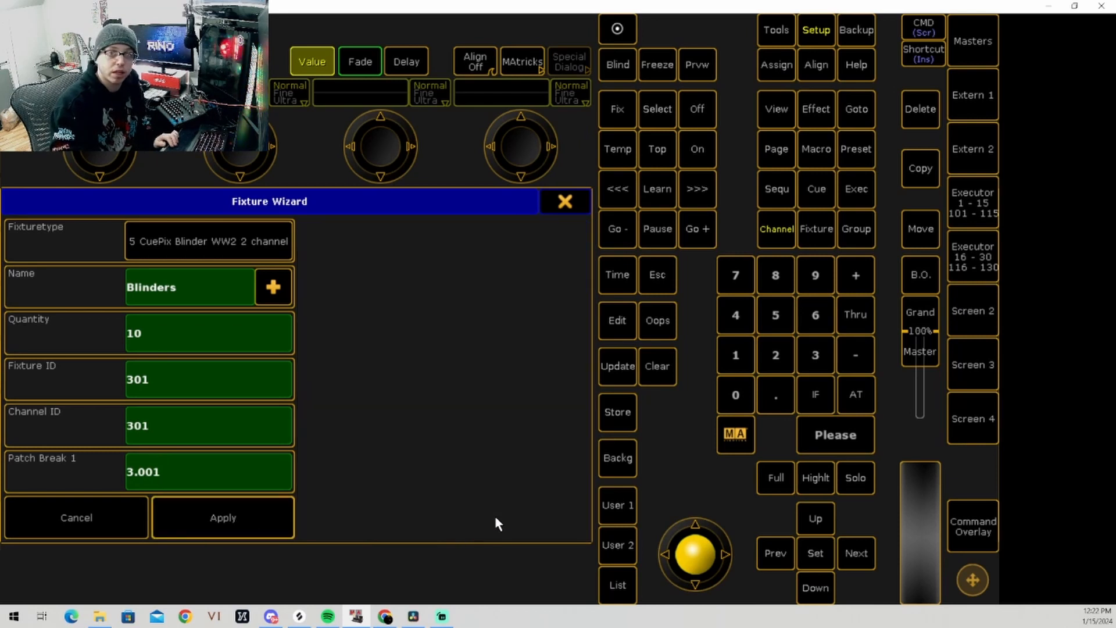
left_click(279, 526)
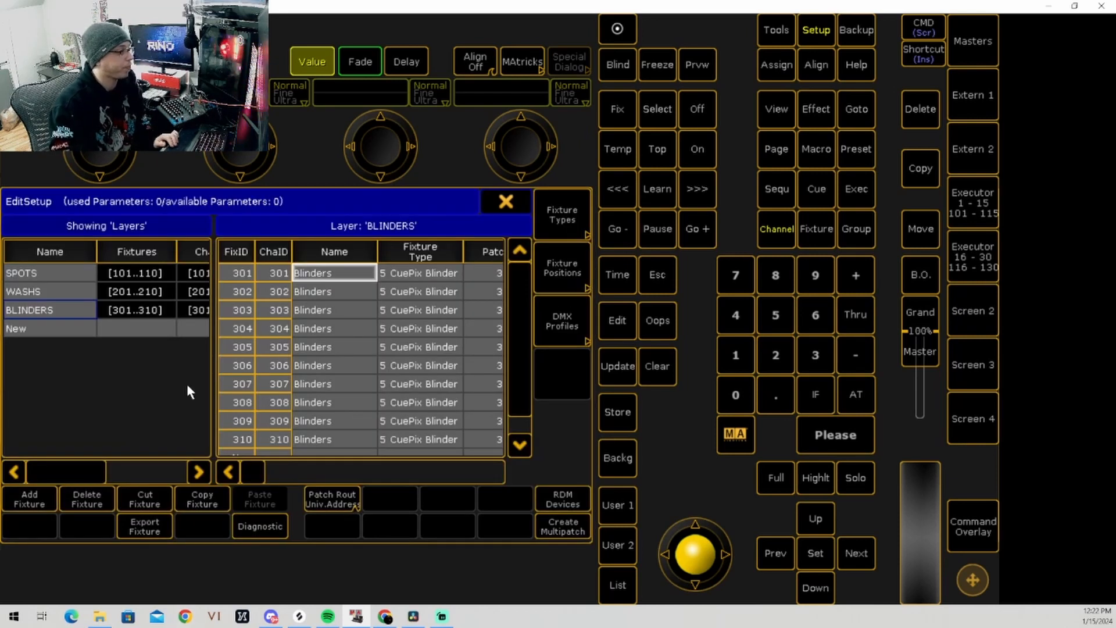
Step: Check the fixtures listed in the SPOTS, WASHS and BLINDERS layers
left_click(41, 271)
left_click(47, 290)
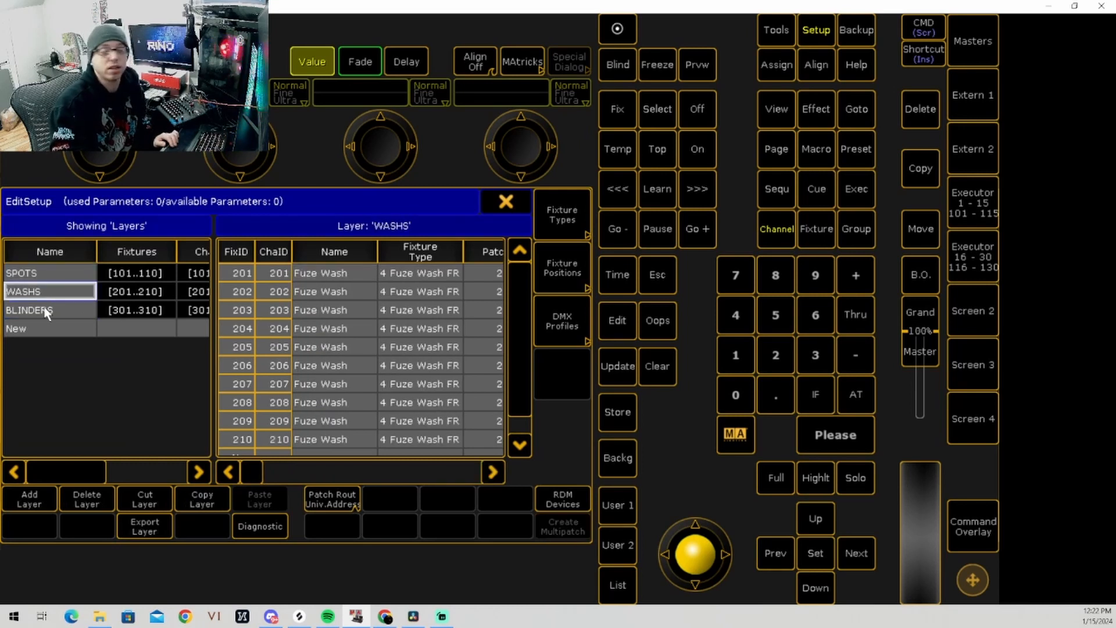
left_click(45, 310)
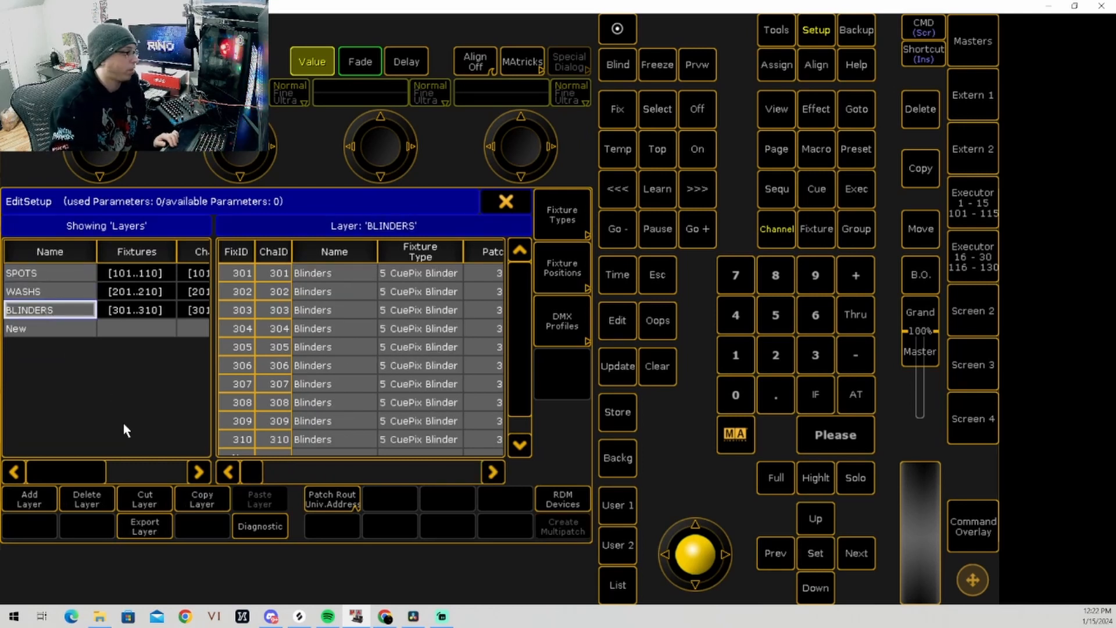
left_click(43, 270)
left_click(43, 289)
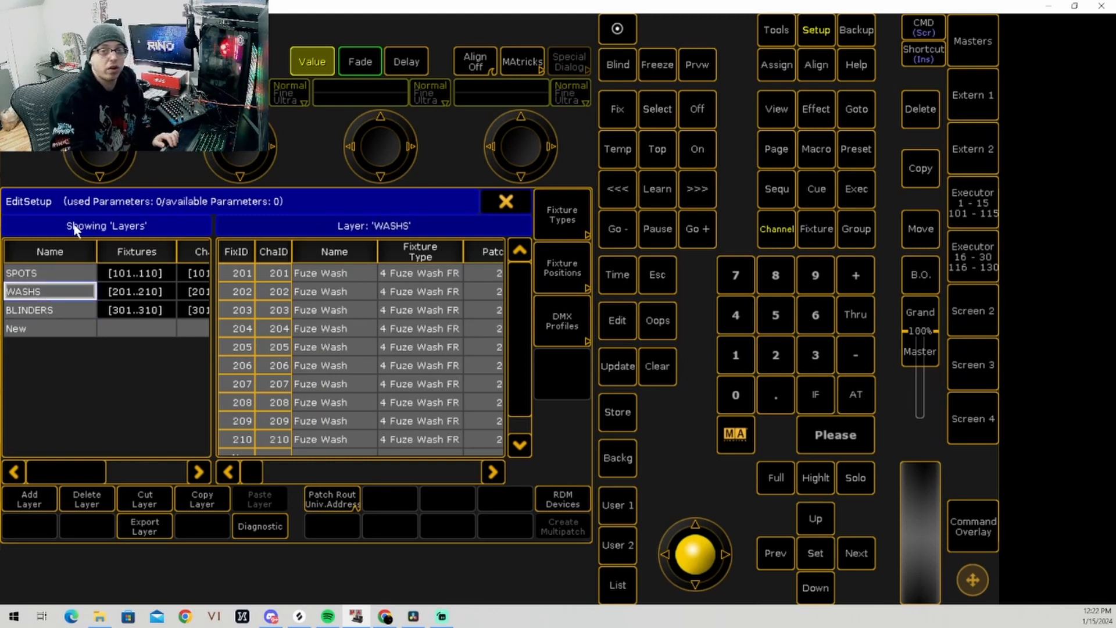
Step: Add a new layer named "DS Truss" and close the fixture wizard without adding any fixtures
left_click(64, 326)
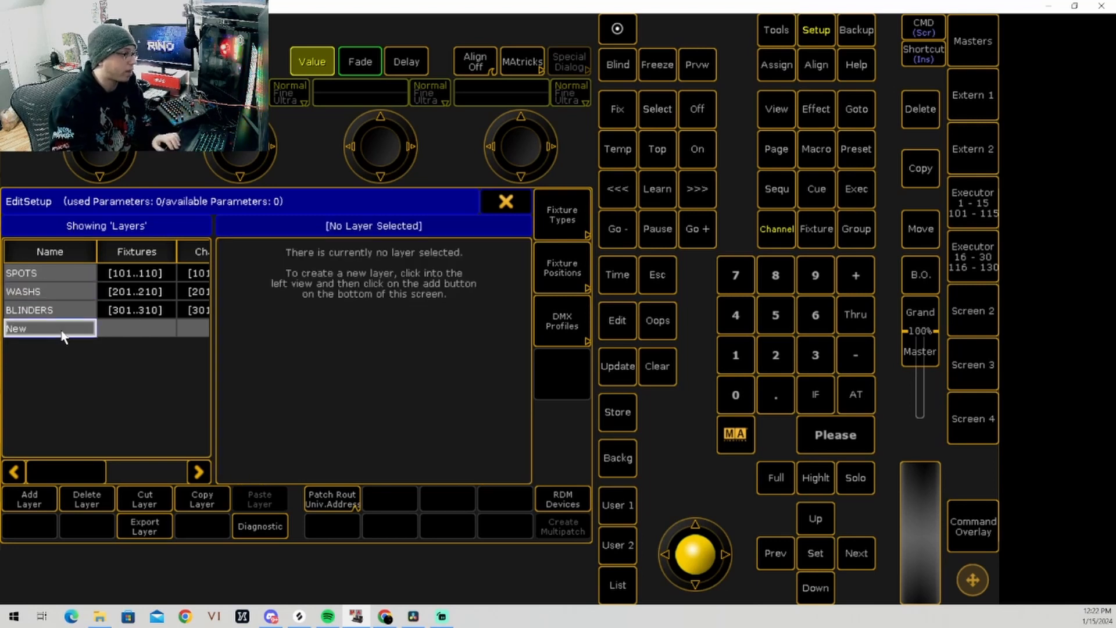
left_click(38, 493)
type("DS T")
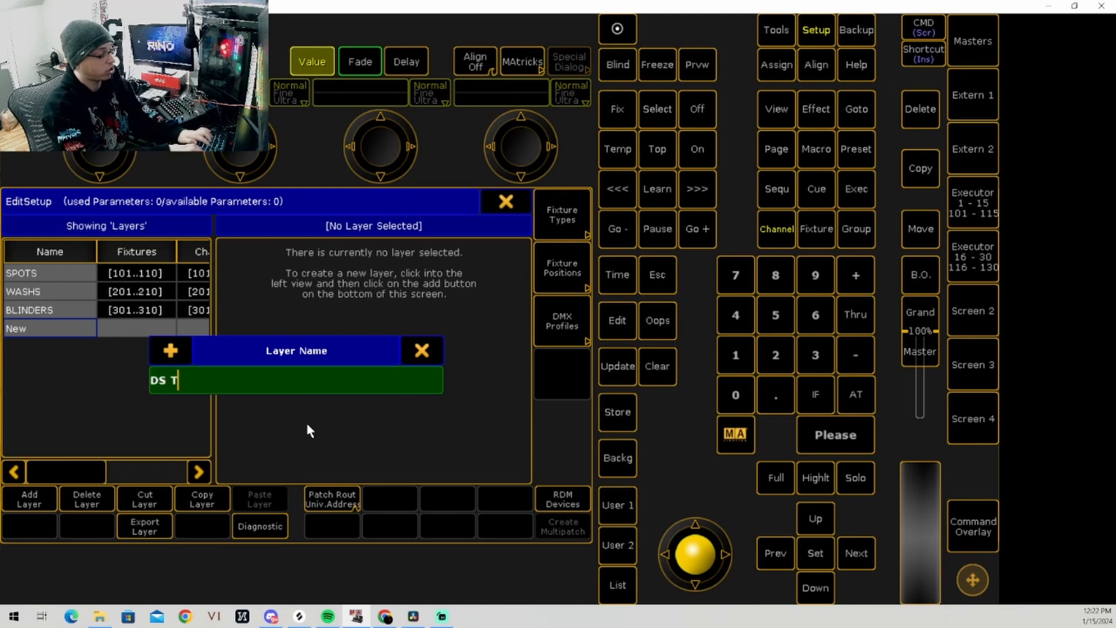
type("russ")
key("Return")
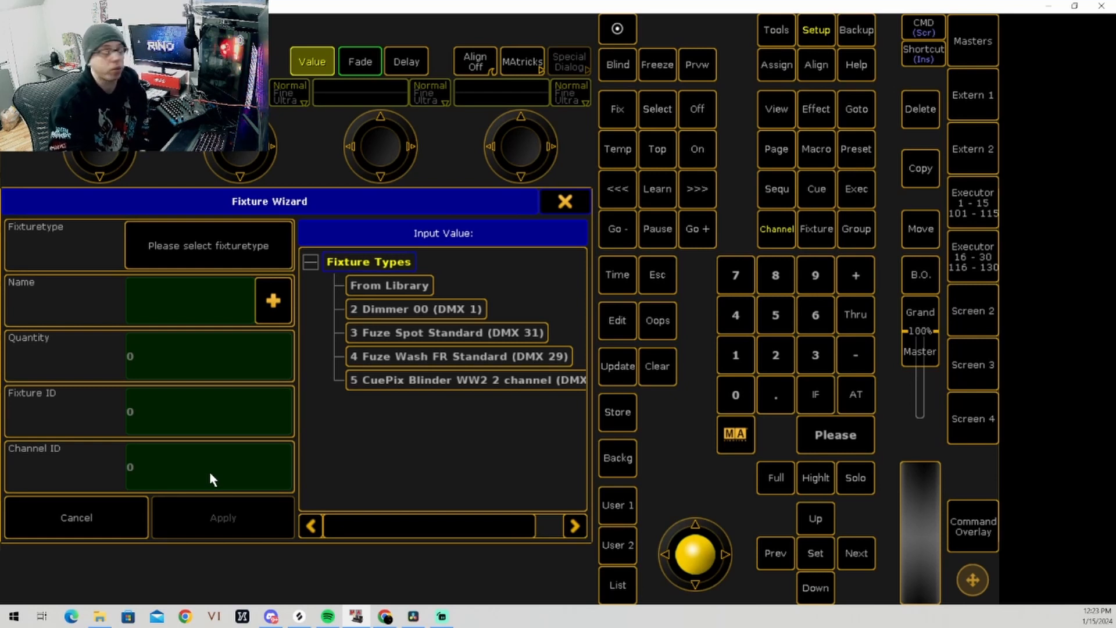
left_click(561, 207)
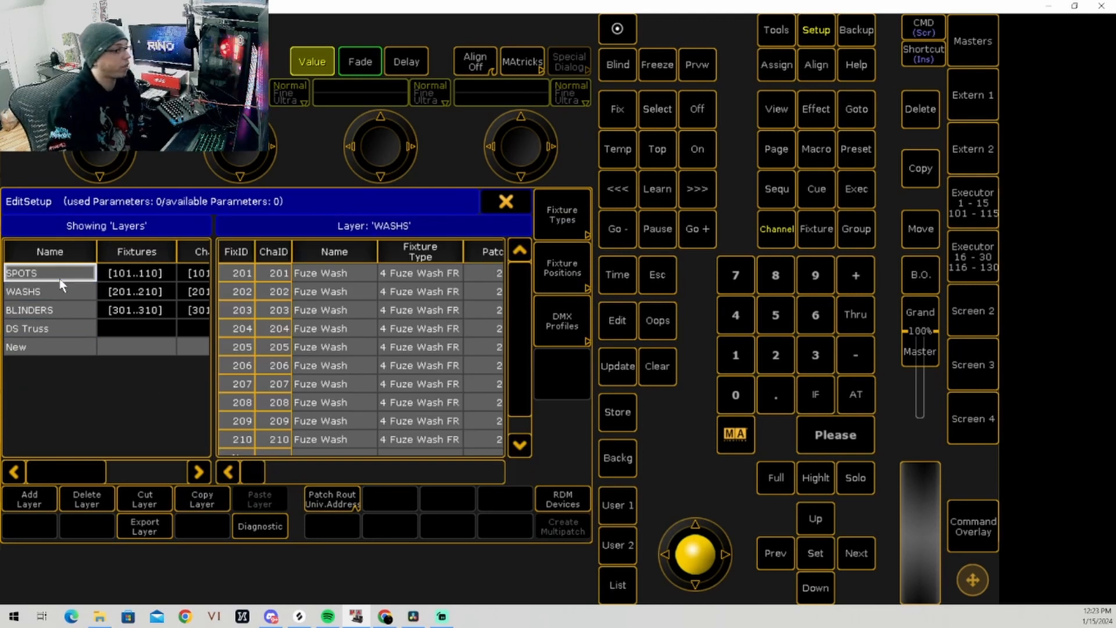
Step: Start leaving the patch setup, open the diagnostic report from the warning instead, refresh the report and close it
left_click(67, 310)
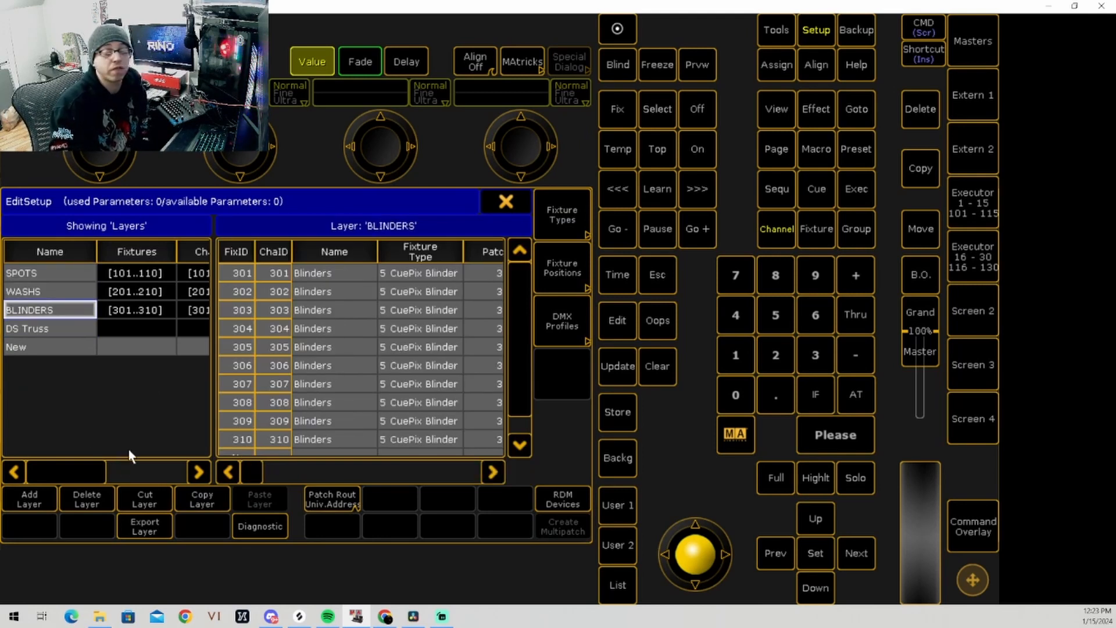
left_click(504, 204)
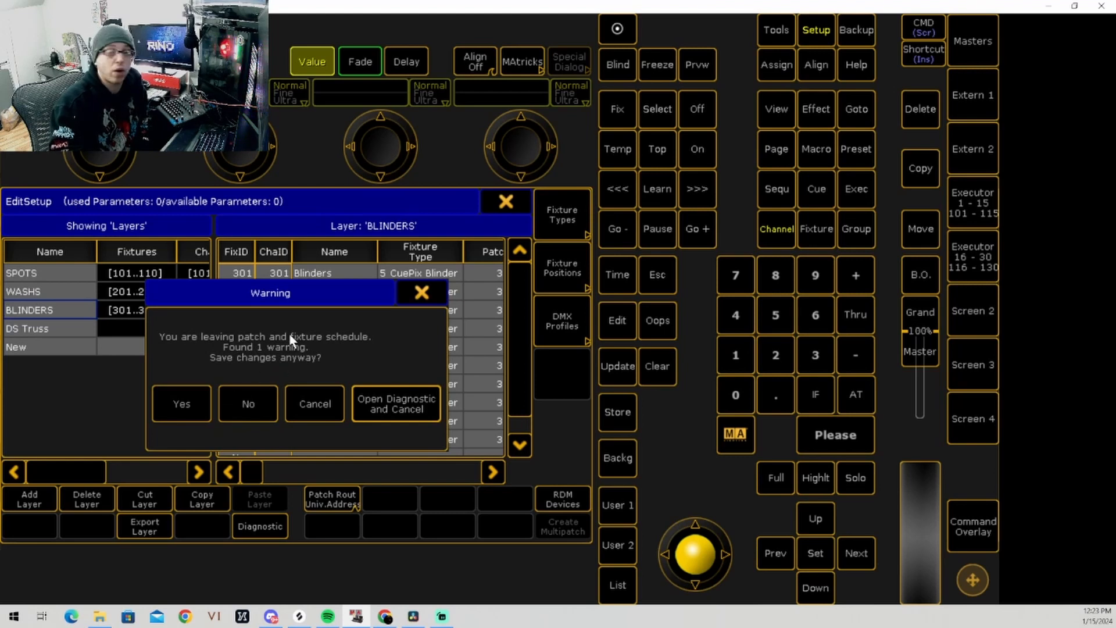
left_click_drag(295, 304, 367, 260)
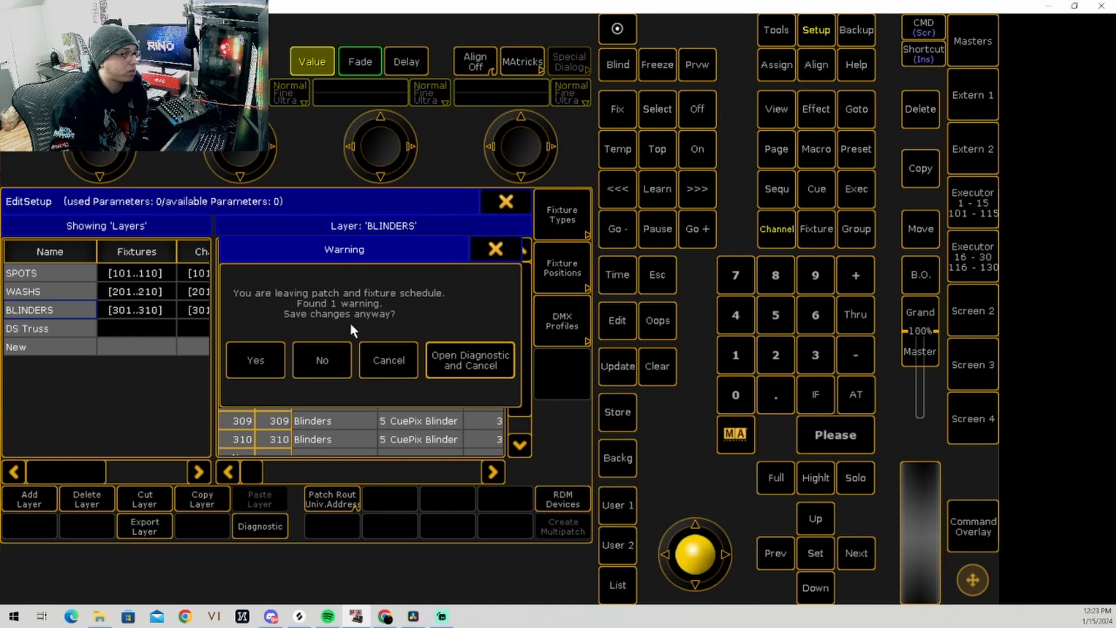
left_click(457, 369)
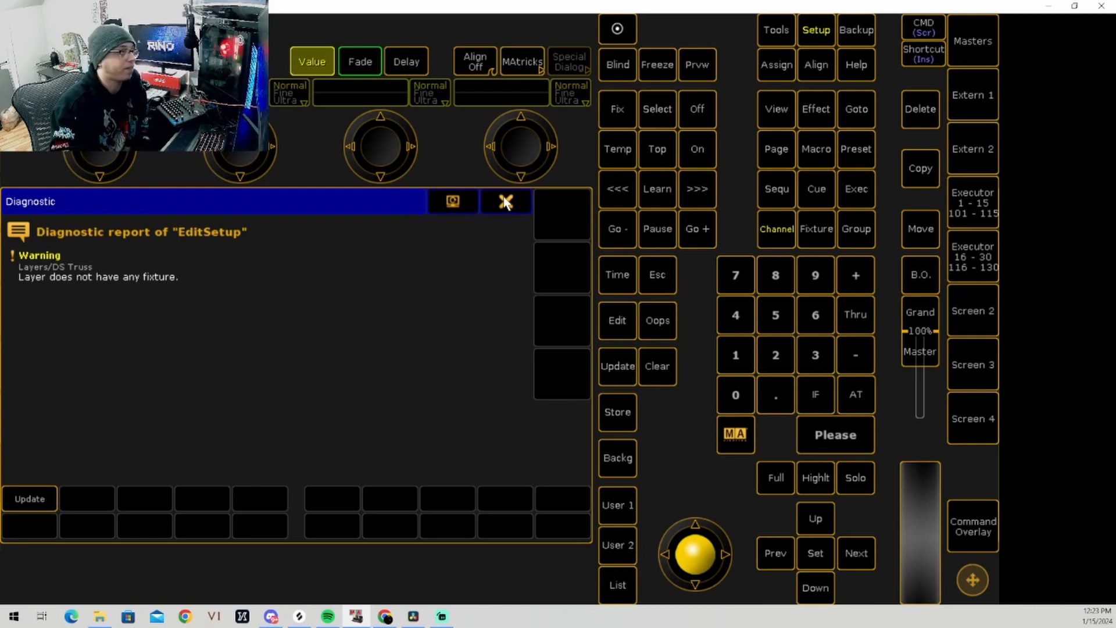
left_click(39, 494)
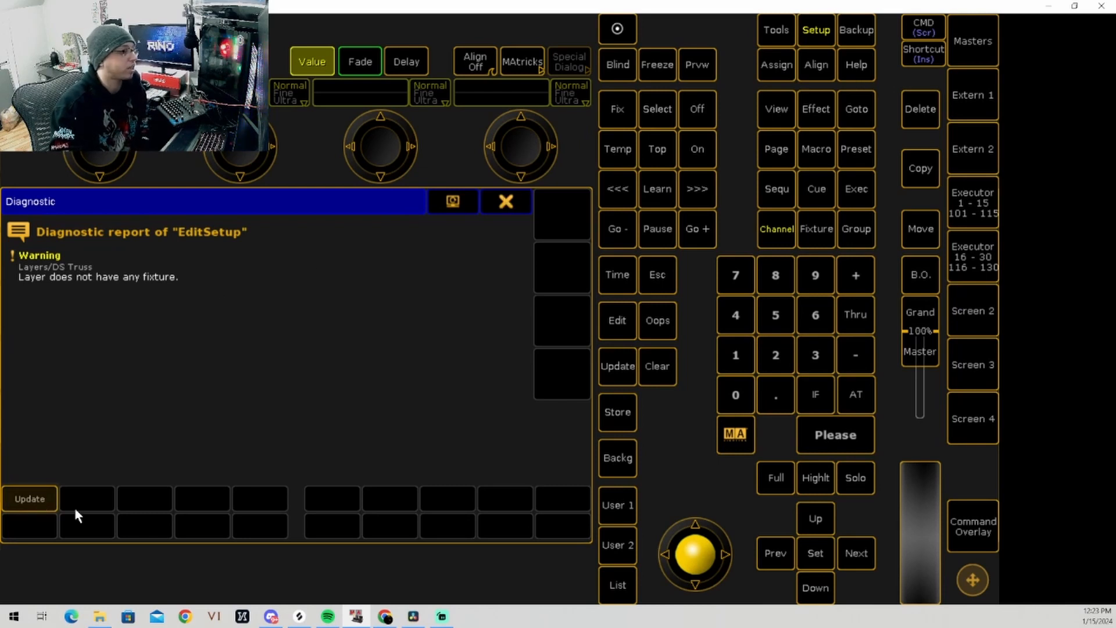
left_click(506, 211)
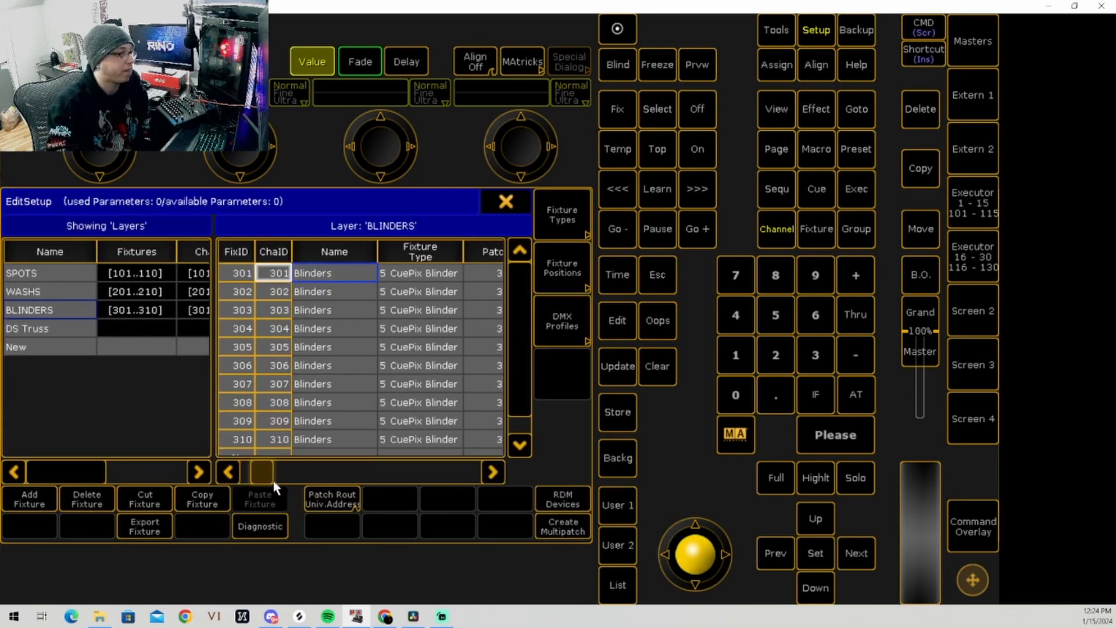
Step: Examine the patch addresses of the fixtures in the BLINDERS, SPOTS and WASHS layers
left_click_drag(242, 480, 291, 483)
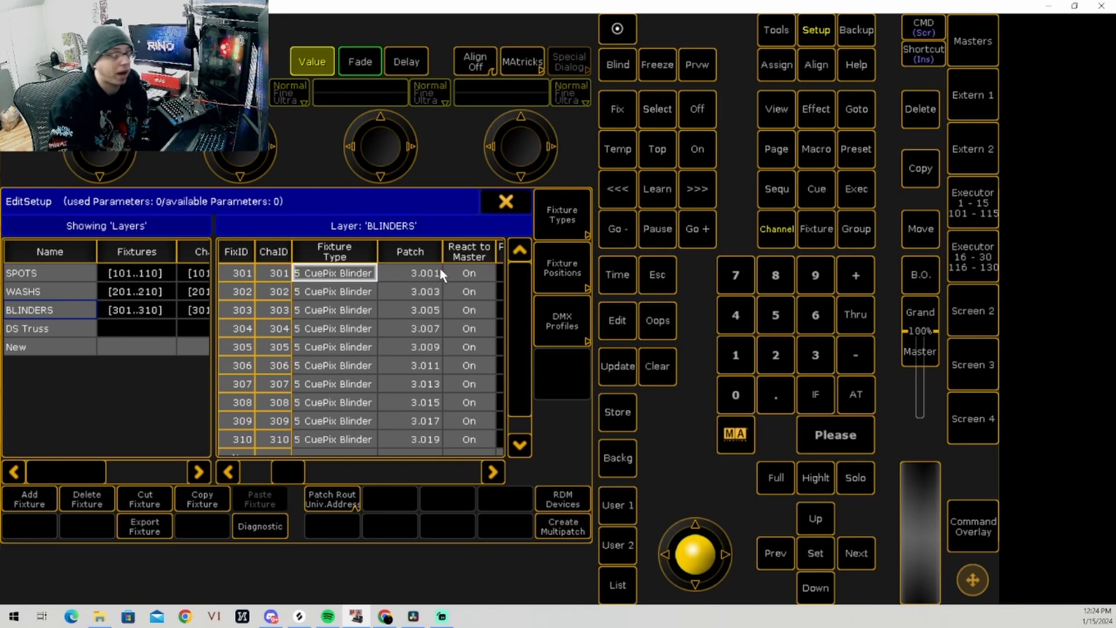
left_click(58, 291)
left_click(58, 272)
mouse_move(296, 470)
left_mouse_down()
mouse_move(309, 465)
mouse_move(278, 460)
left_mouse_up()
scroll(373, 413, "down", 5)
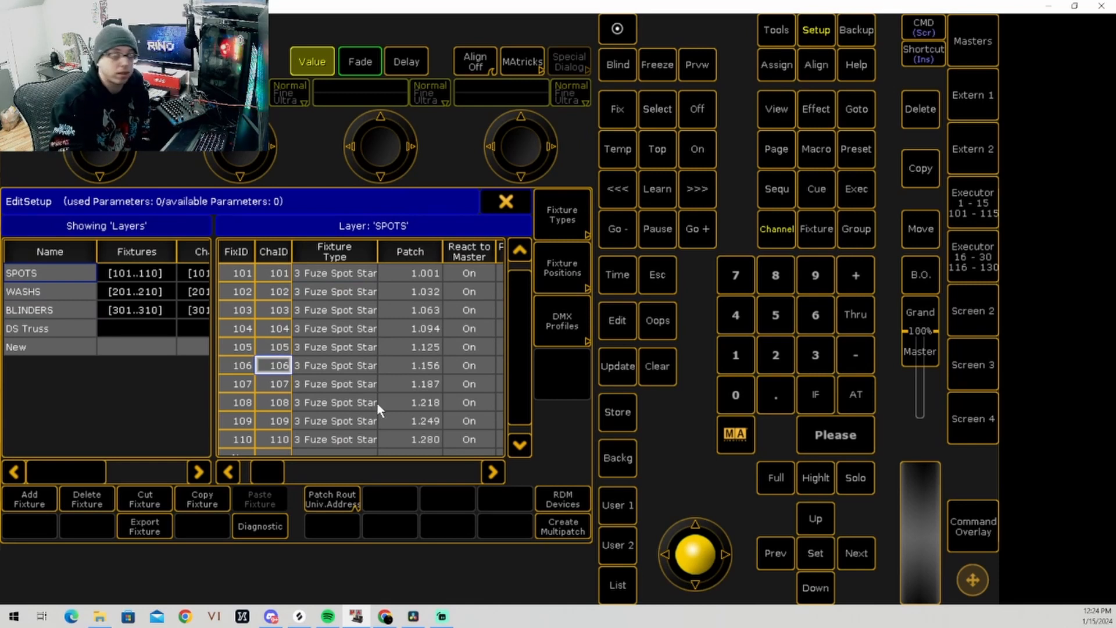
left_click(57, 290)
left_click(68, 309)
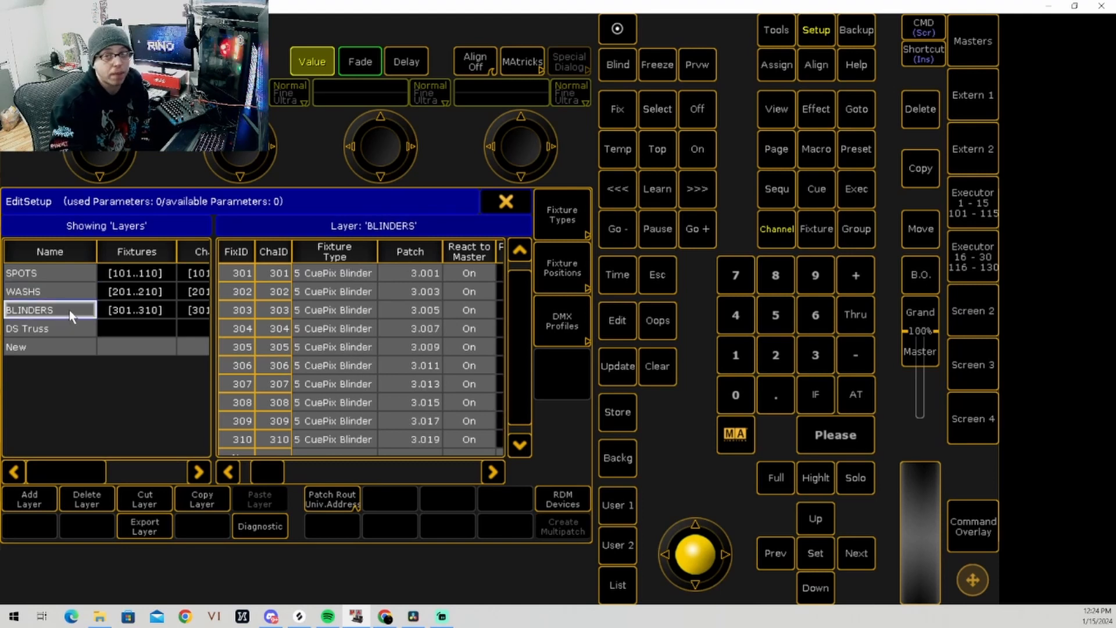
left_click(46, 271)
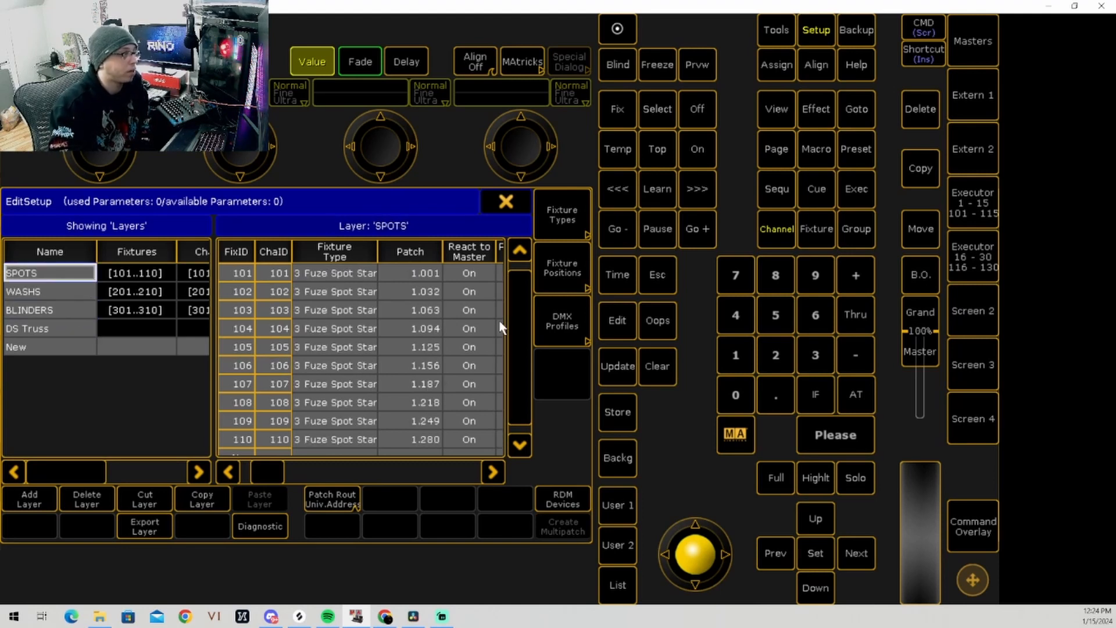
left_click(115, 290)
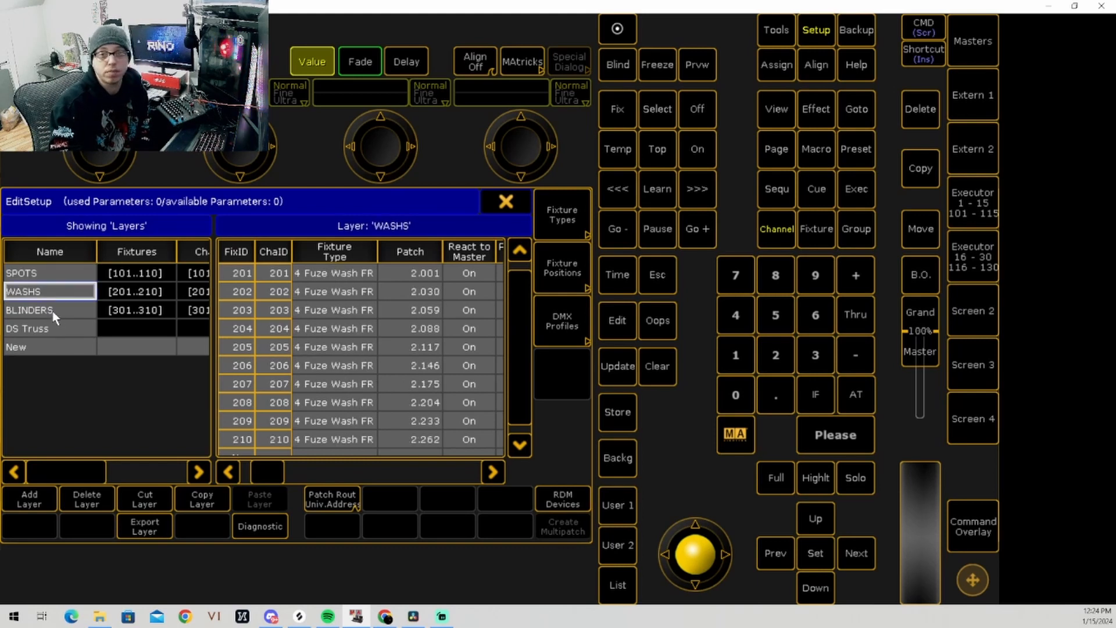
left_click(51, 276)
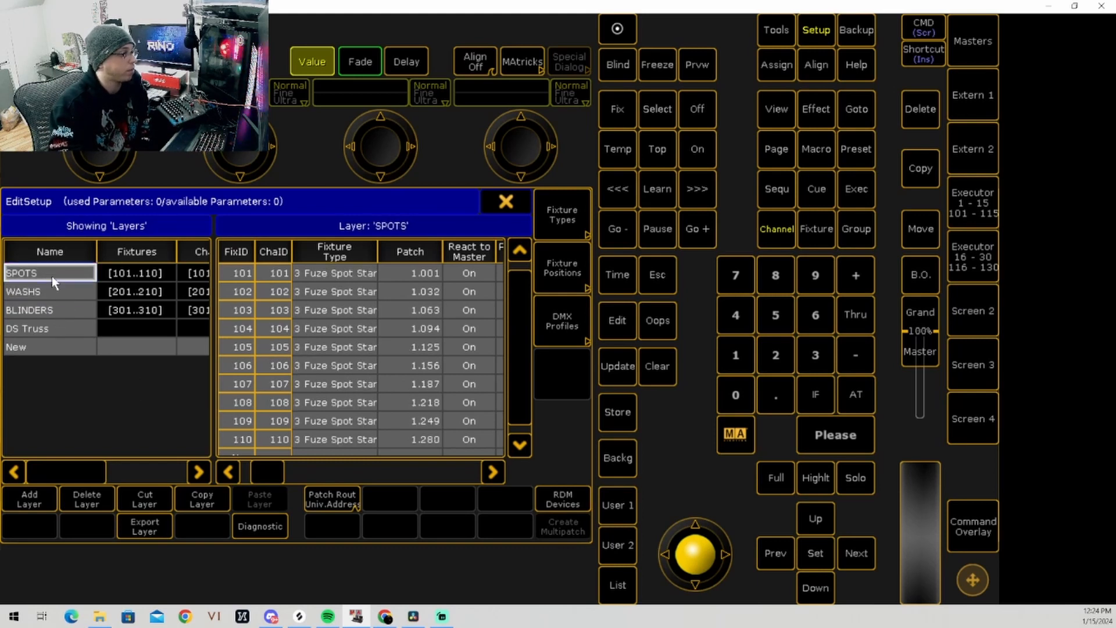
Step: Leave the patch and fixture schedule, saving the changes despite the warning, and close the setup
left_click(505, 202)
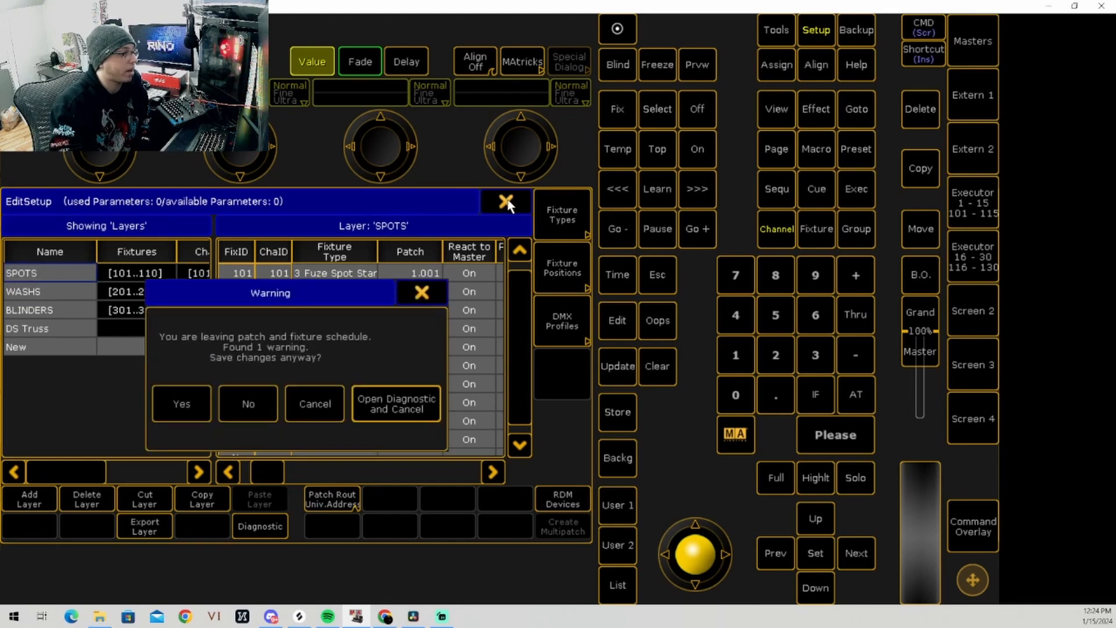
left_click(180, 404)
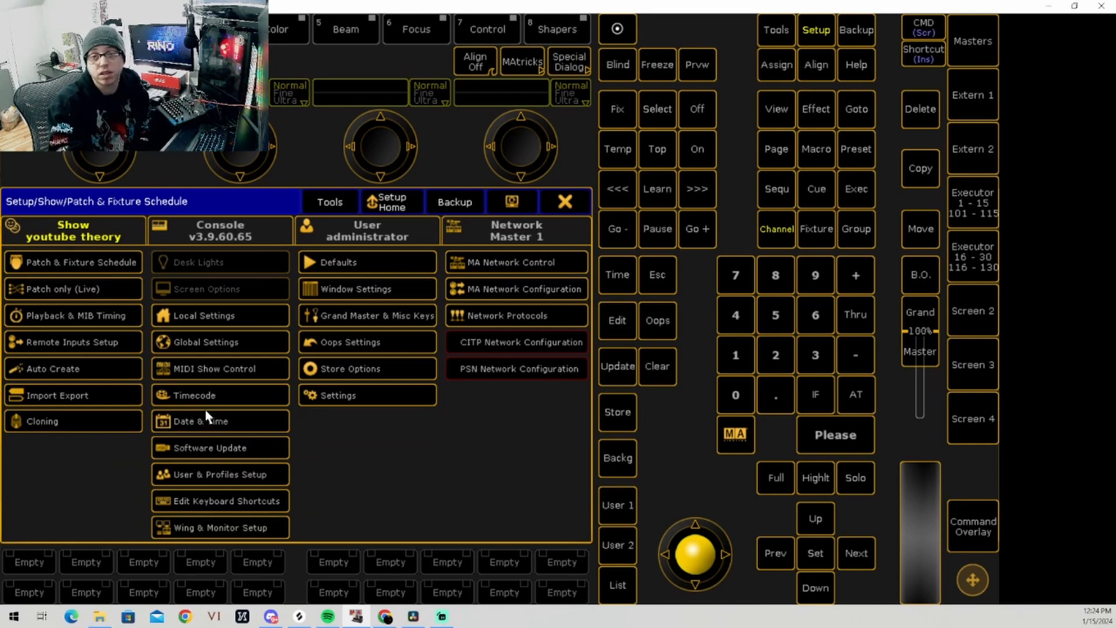
left_click(565, 202)
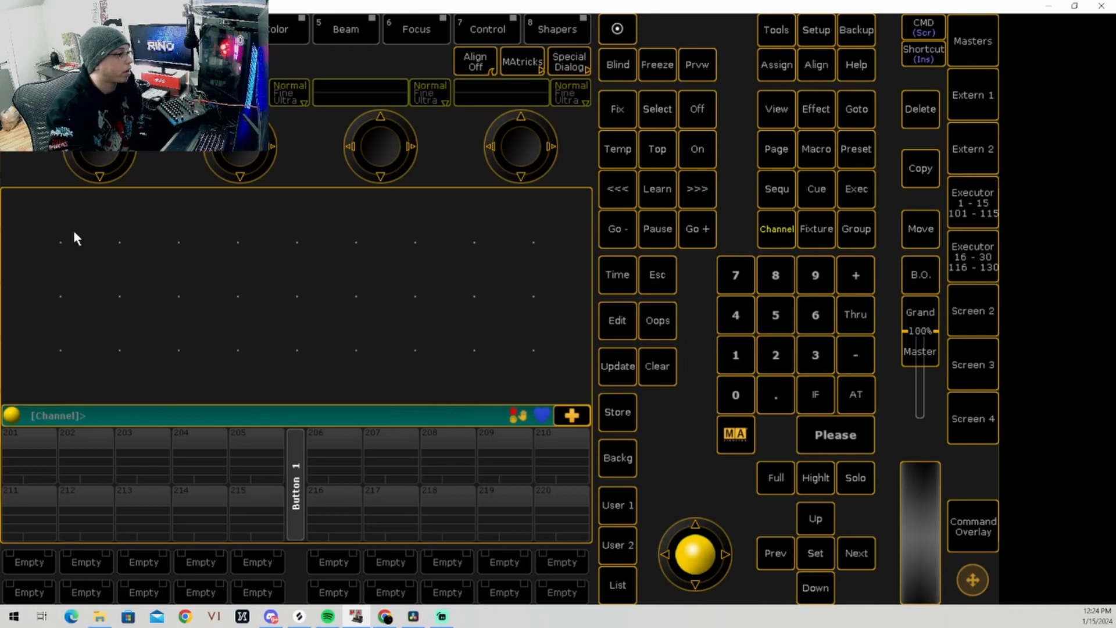
Step: Create a Fixture sheet window on the empty view, shrink it to half the width and look through its fixtures
left_click(35, 227)
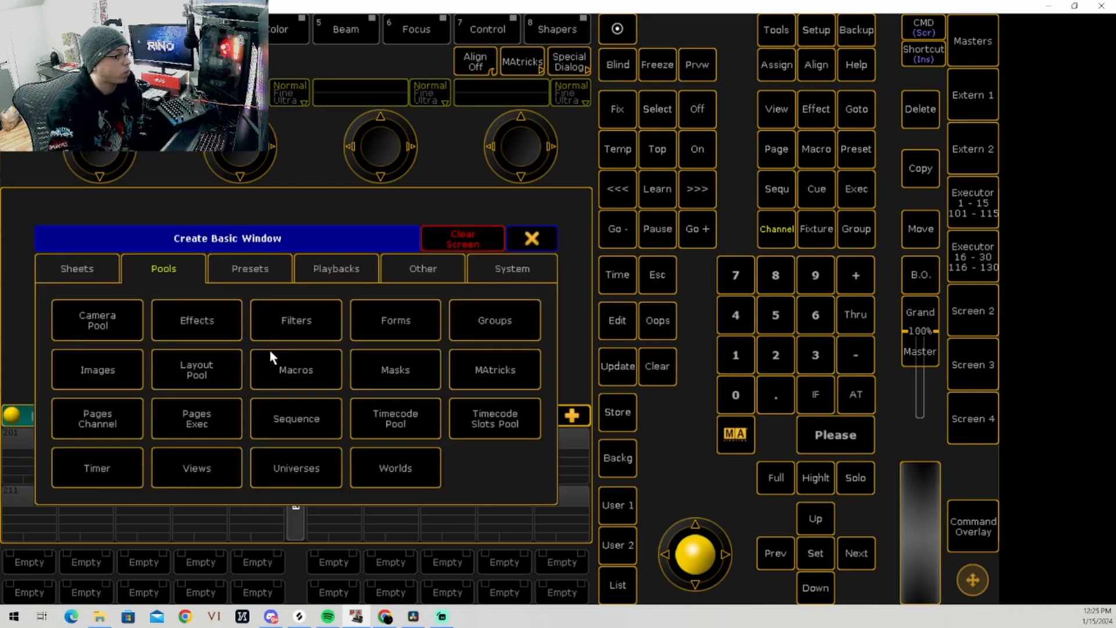
left_click(93, 276)
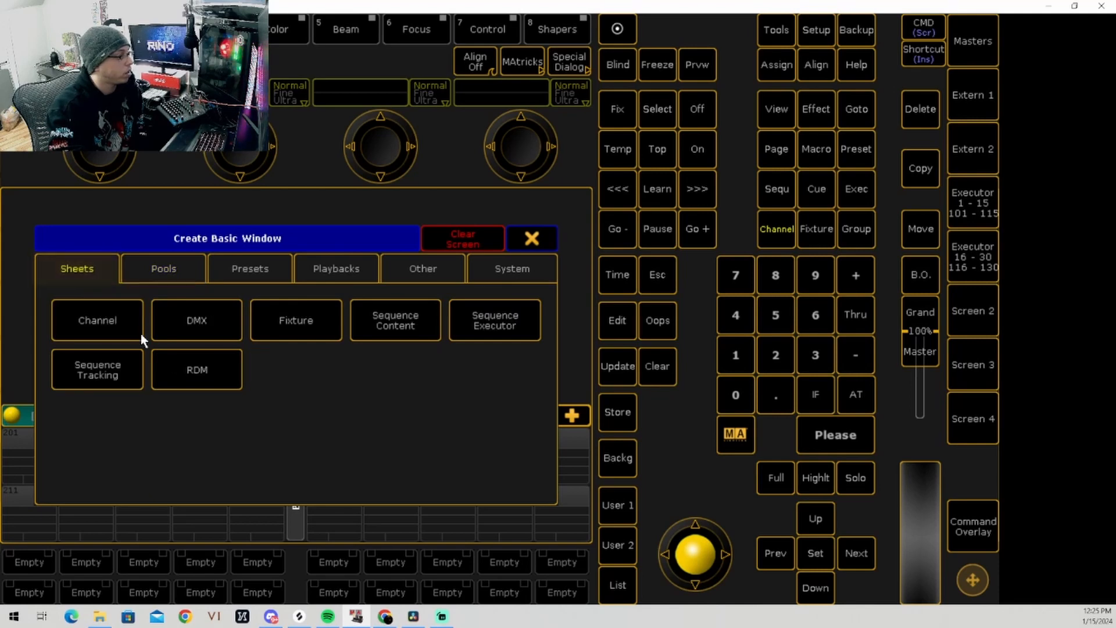
left_click(294, 329)
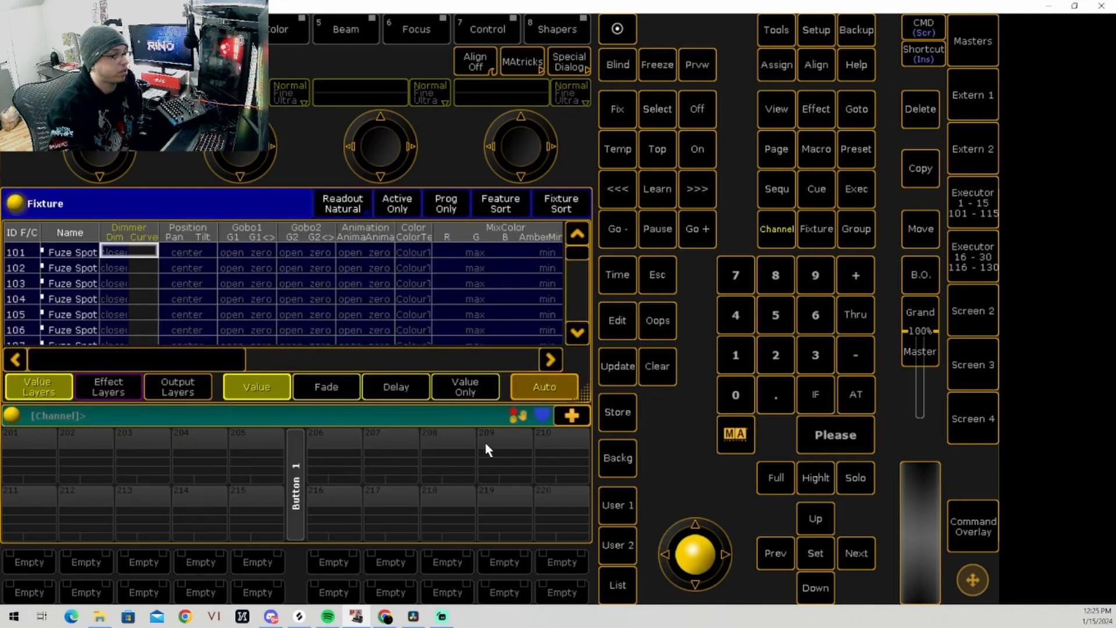
left_click_drag(543, 399, 288, 392)
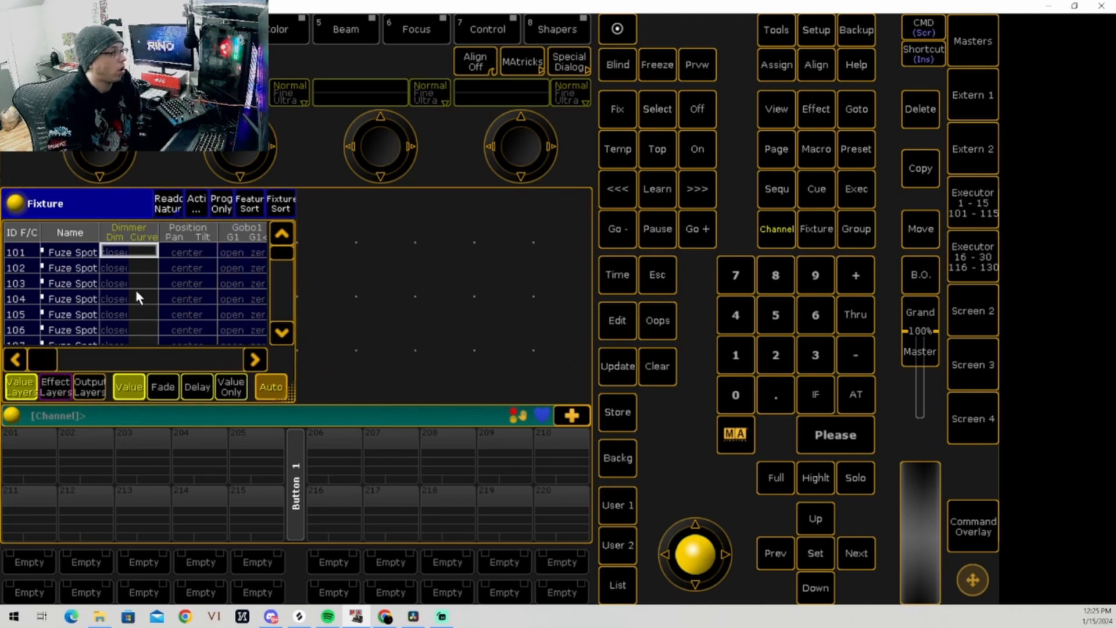
scroll(74, 292, "down", 13)
scroll(83, 292, "down", 15)
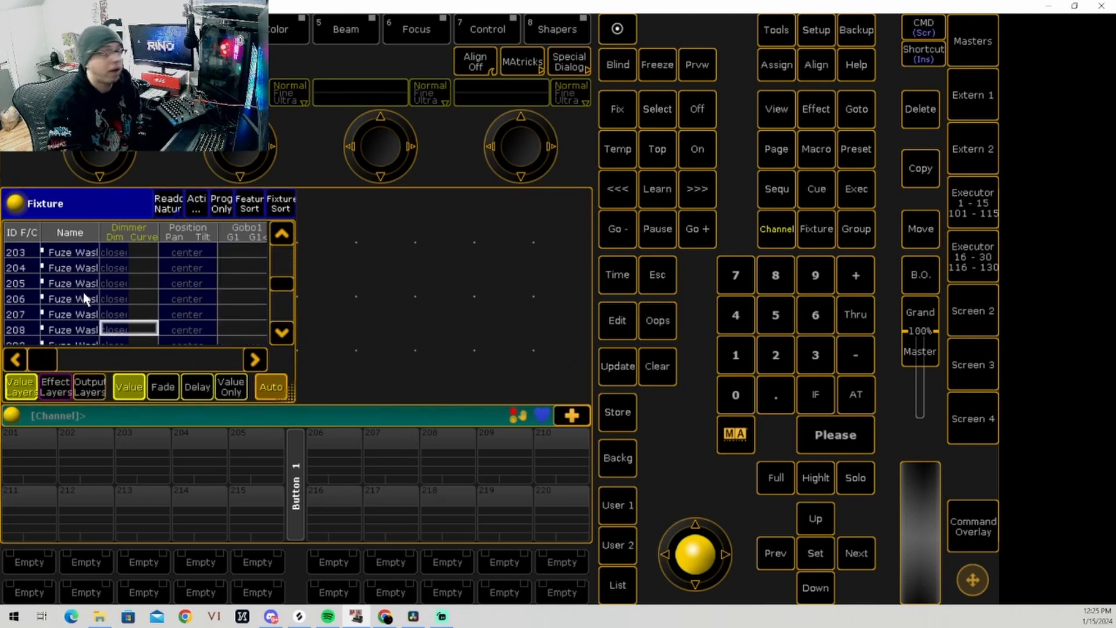
scroll(96, 288, "up", 12)
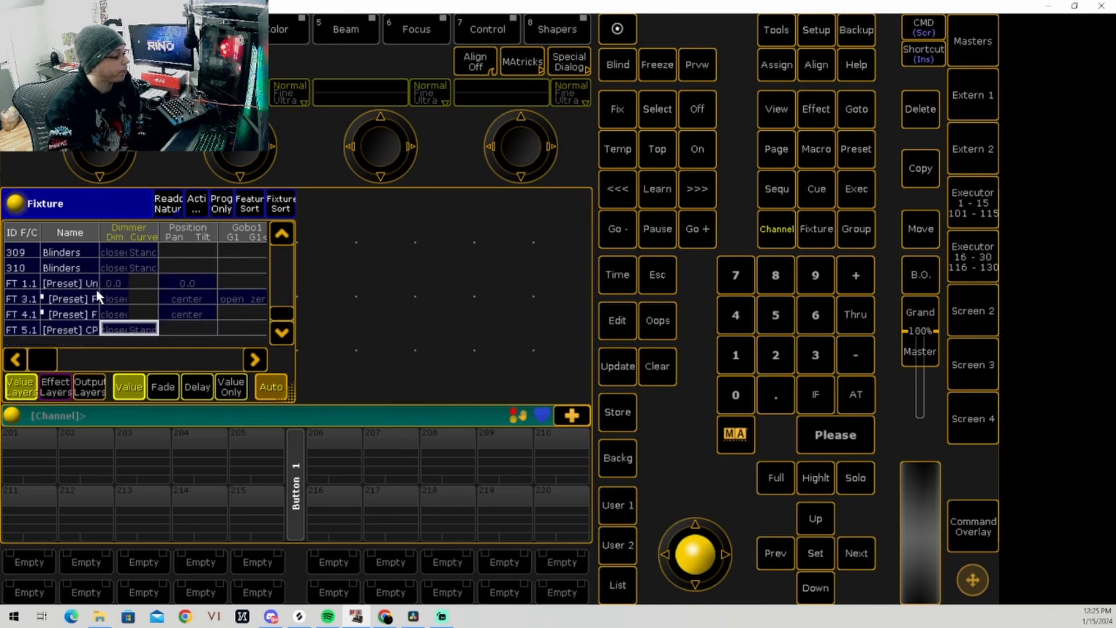
scroll(116, 313, "up", 12)
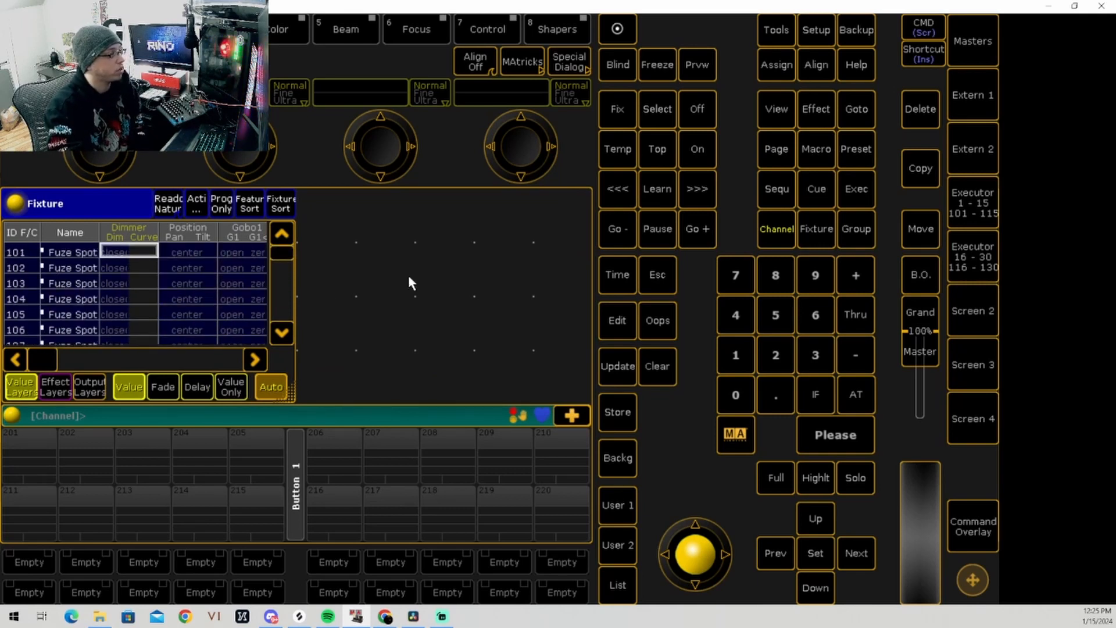
Step: Create a Groups pool window in the empty space beside the Fixture sheet
left_click(324, 219)
left_click(147, 271)
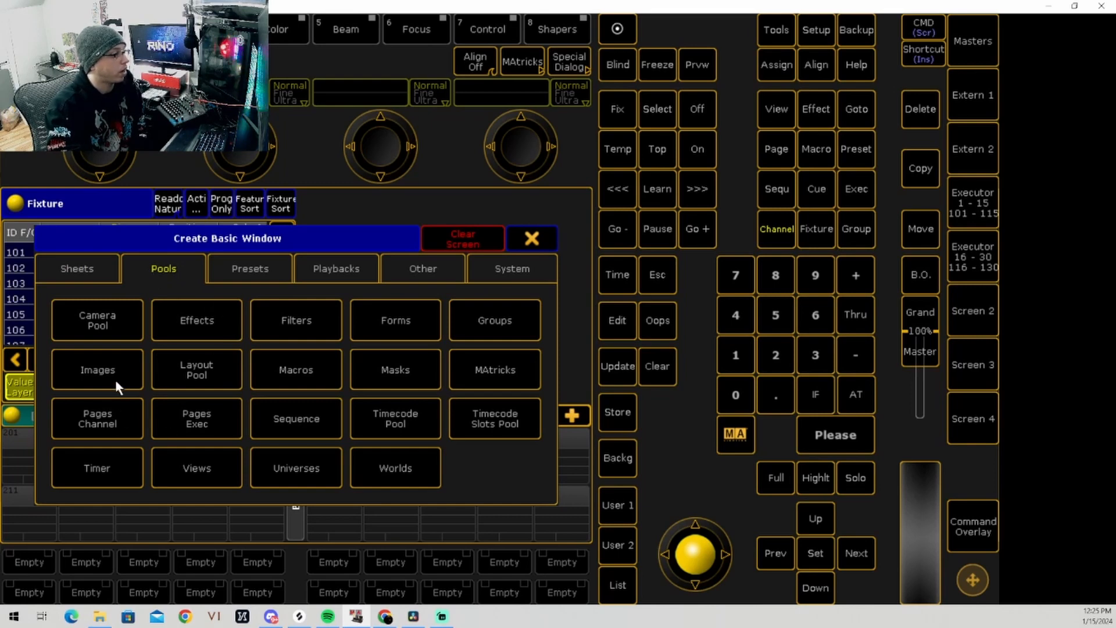
left_click(490, 322)
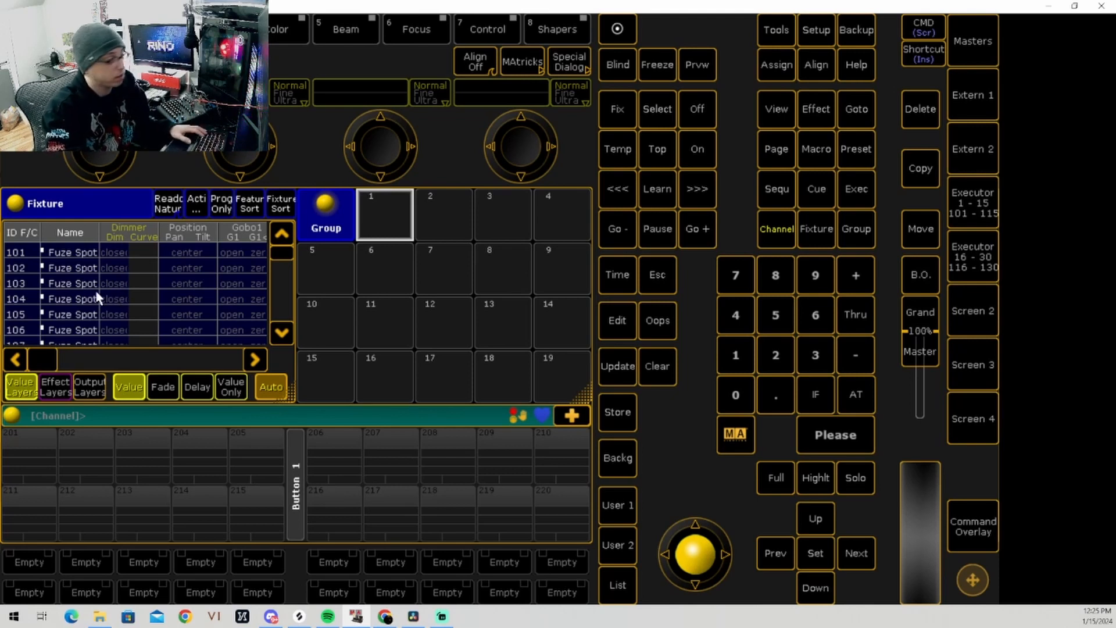
Step: Select Fuze Spot fixtures 101 through 110 in the Fixture sheet
left_click(70, 253)
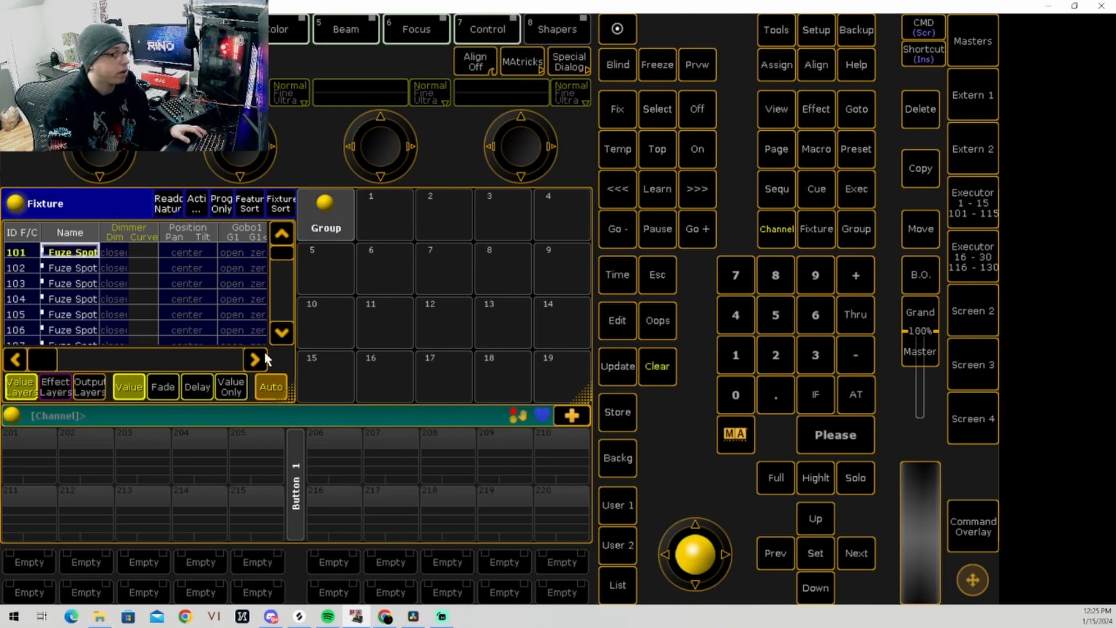
left_click(282, 338)
left_click(282, 339)
left_click(283, 338)
left_click(283, 338)
left_click(282, 338)
left_click(282, 339)
left_click(283, 338)
left_click(282, 338)
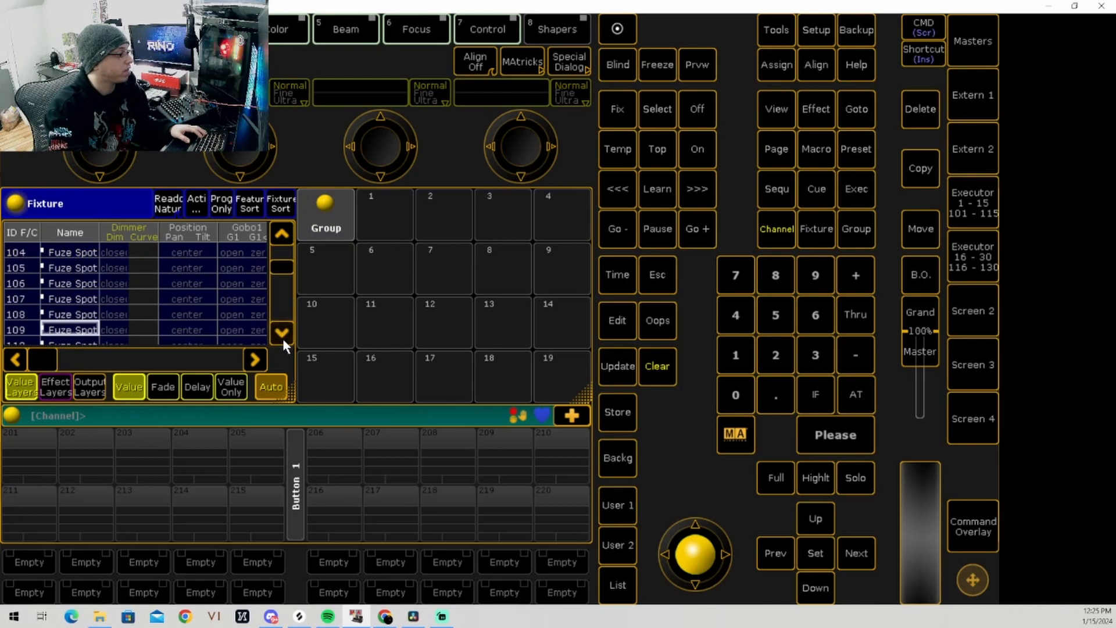
left_click(282, 339)
left_click(68, 330, "shift")
scroll(68, 330, "up", 5)
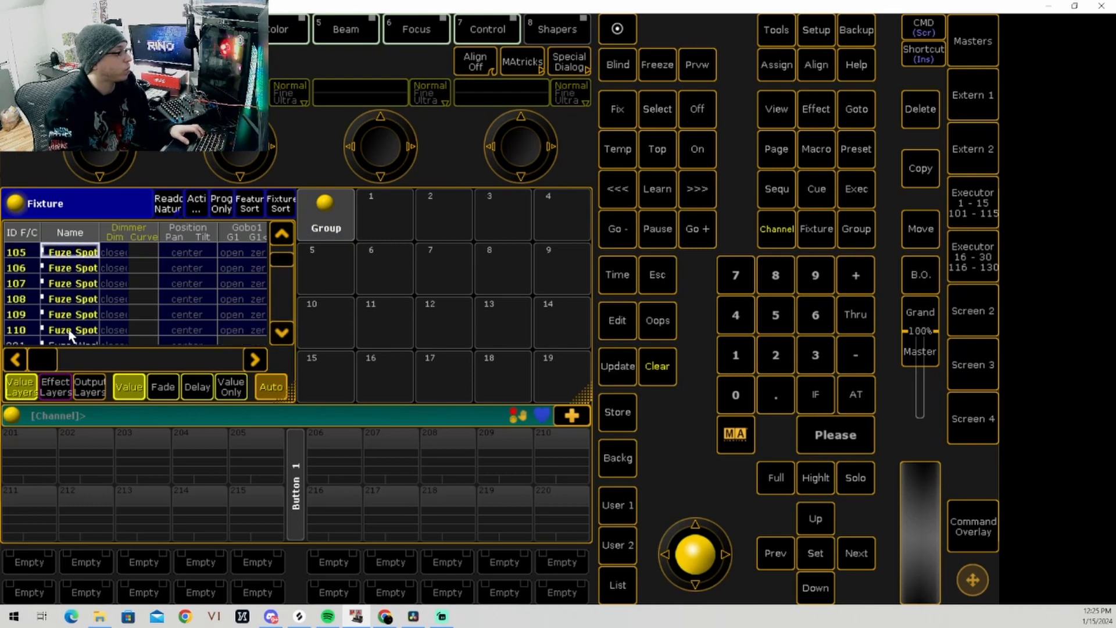
scroll(89, 321, "up", 1)
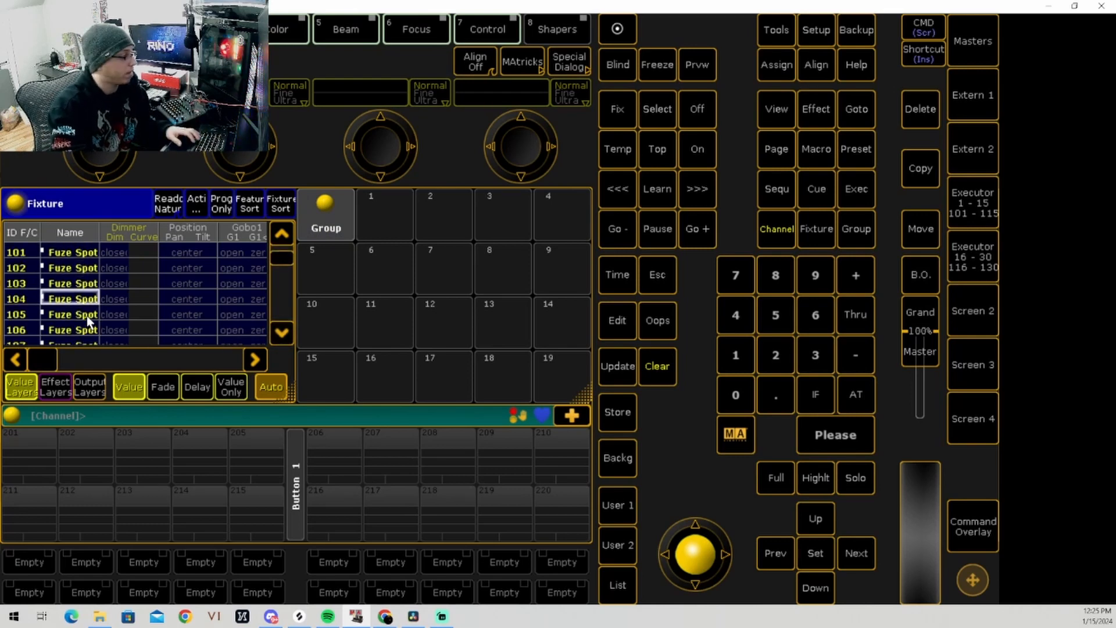
Step: Store the selected Fuze Spot fixtures as group 1 in the Groups pool and clear the selection
scroll(89, 321, "down", 5)
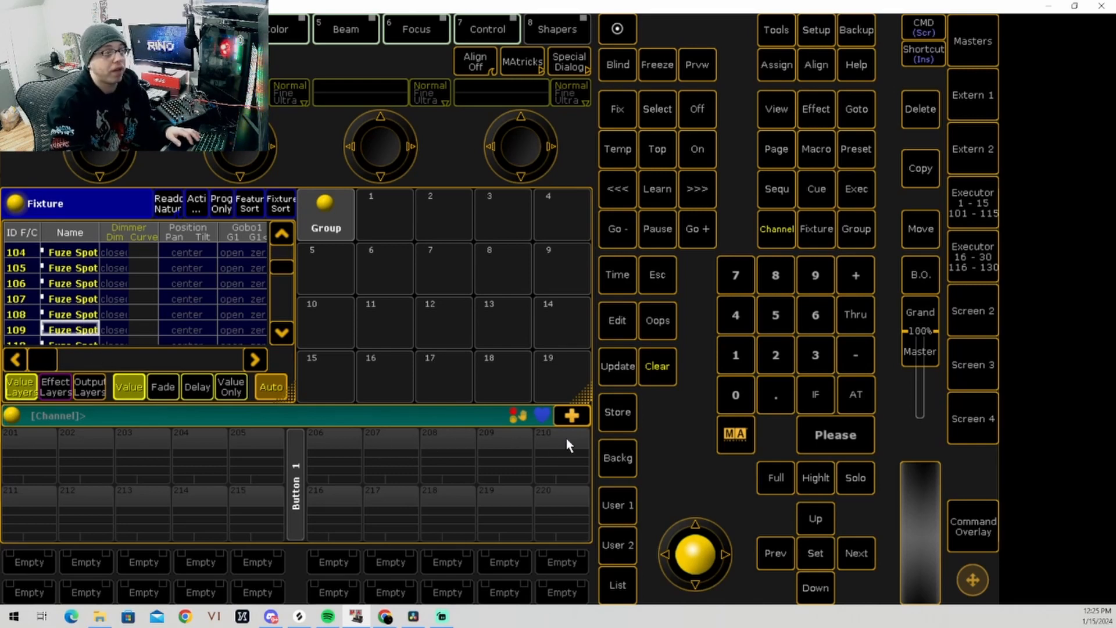
left_click(617, 412)
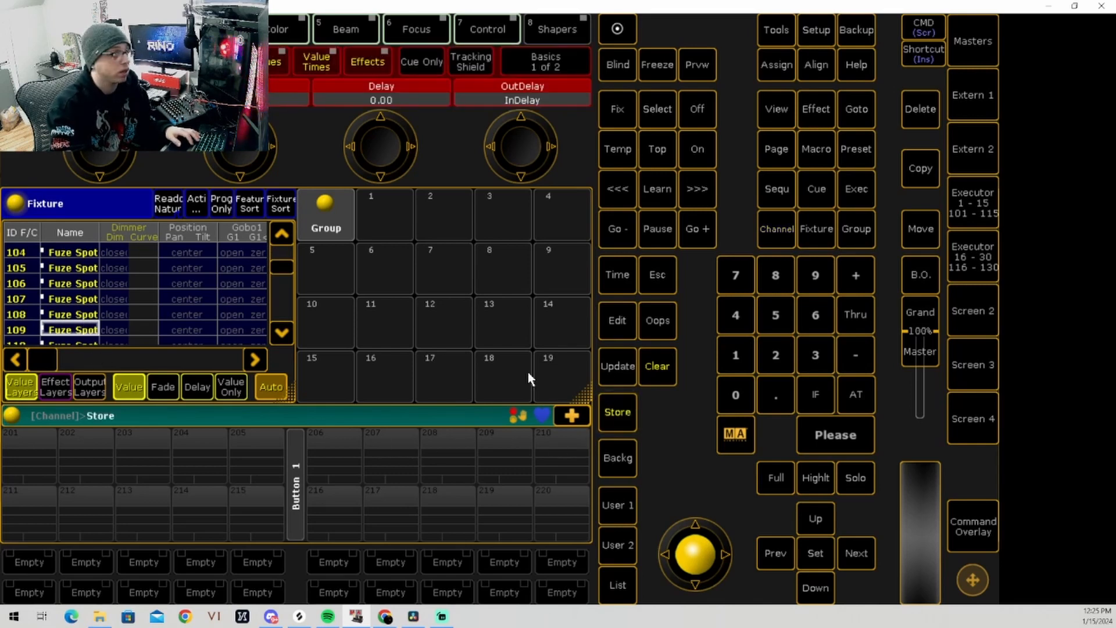
left_click(381, 206)
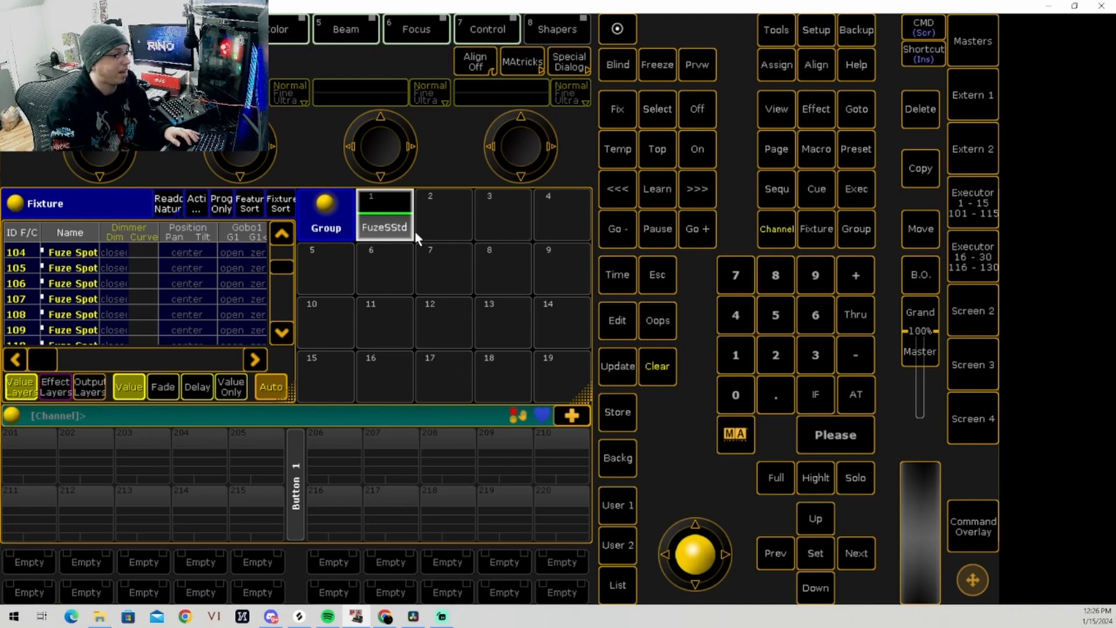
left_click(663, 366)
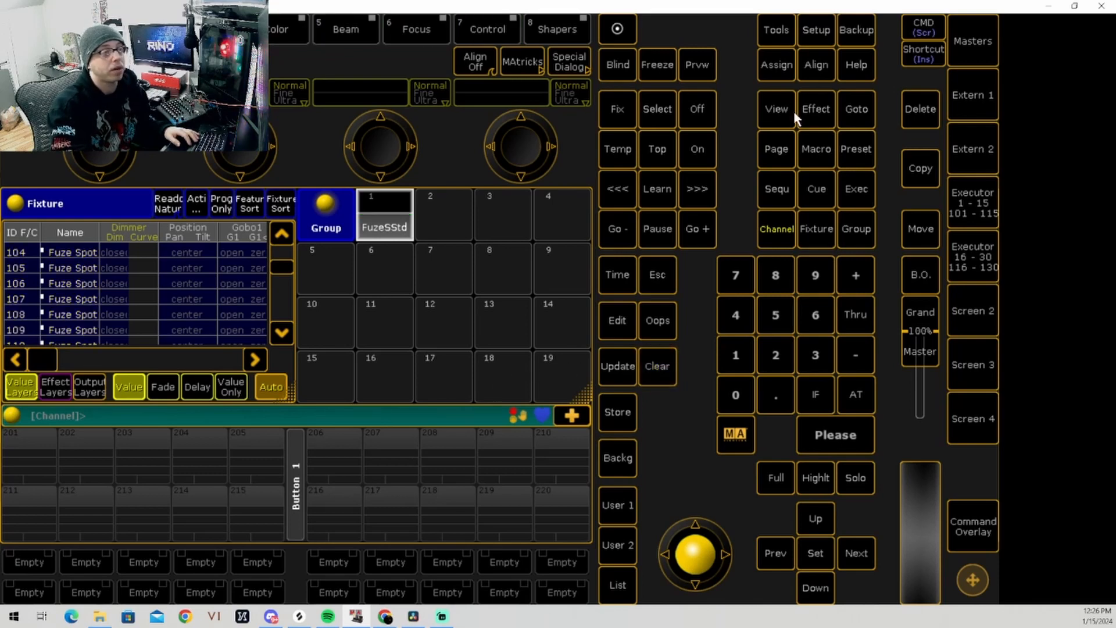
Step: Label group 1 "Fuze Spots" and recall it to check its fixtures in the Fixture sheet
left_click(779, 67)
left_click(780, 70)
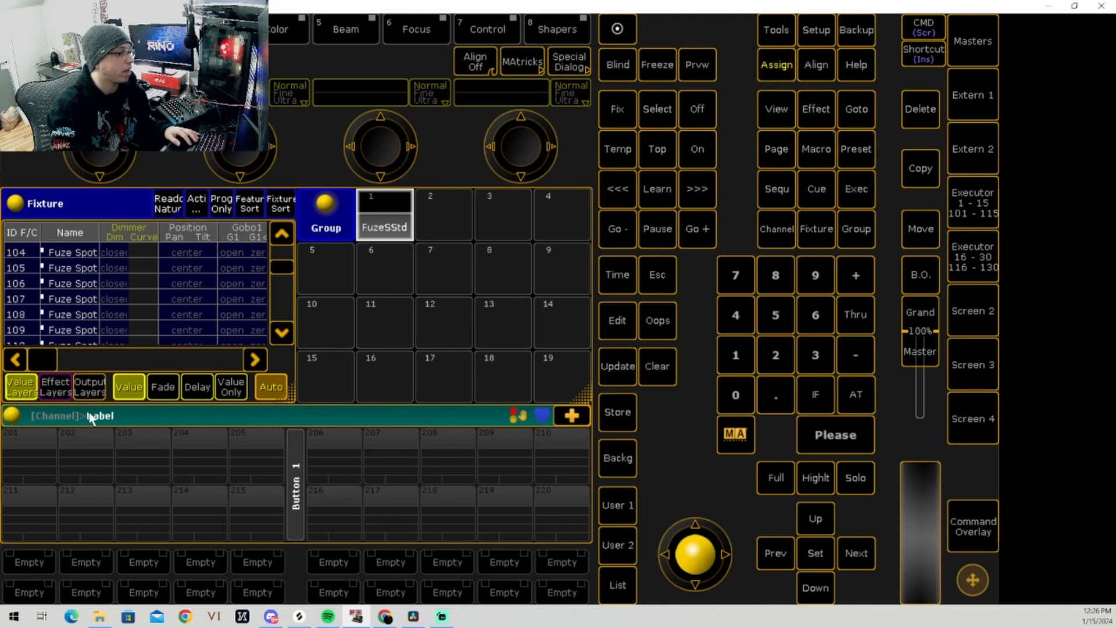
left_click(390, 226)
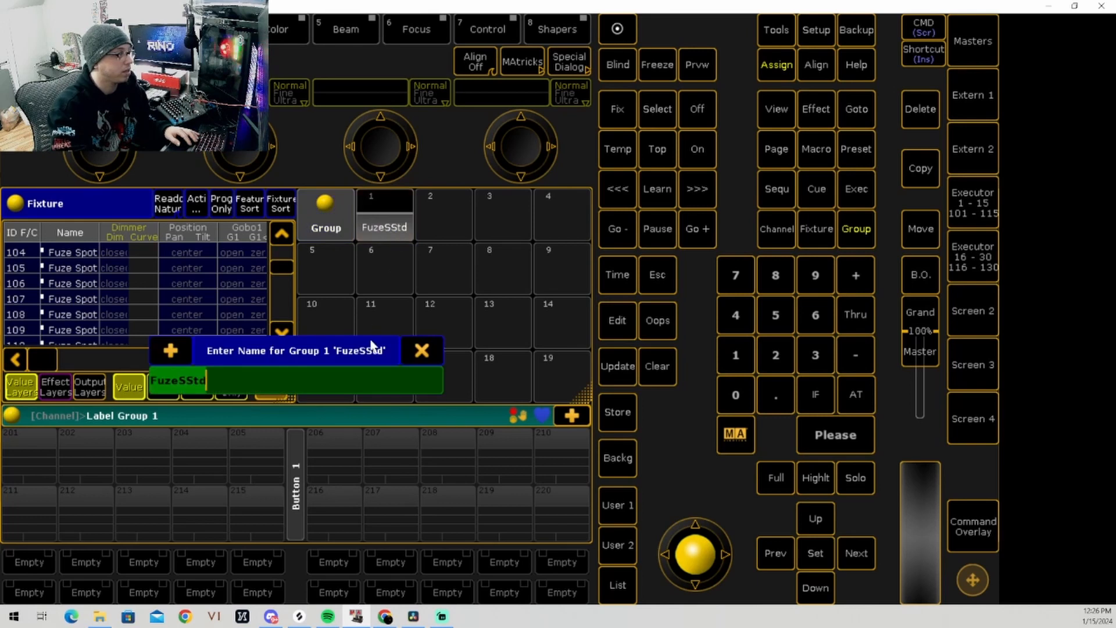
type("F")
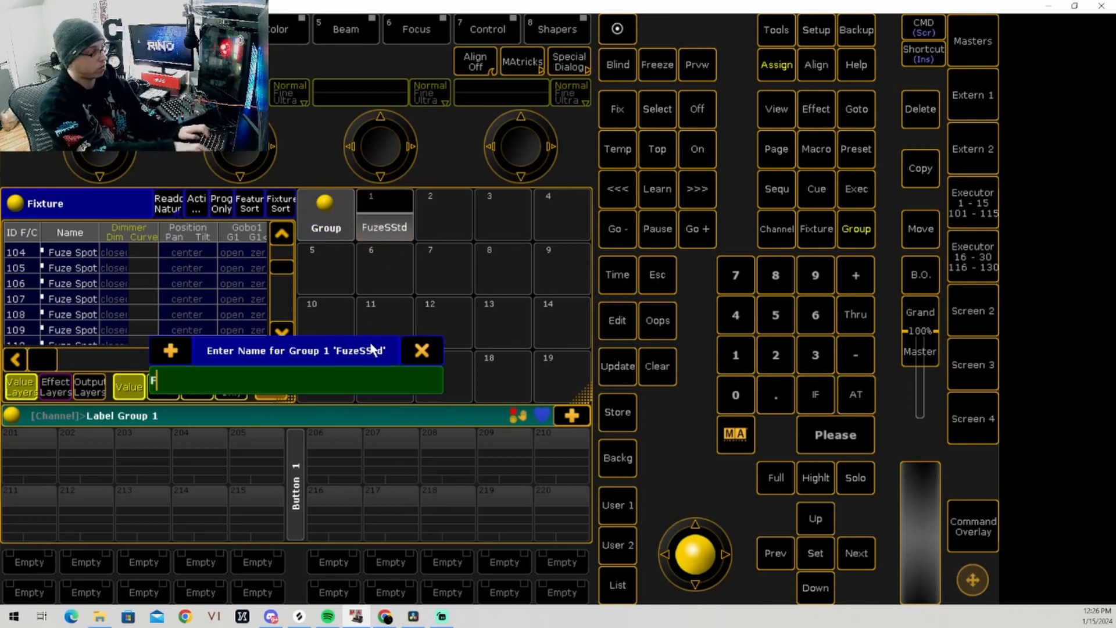
type("uze Spots")
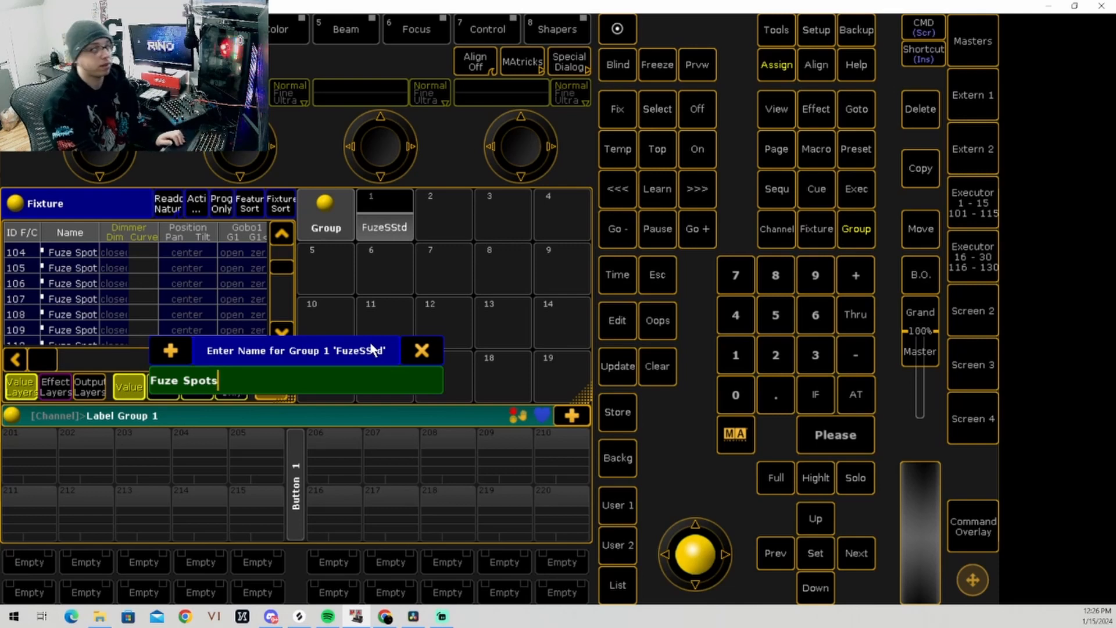
key("Return")
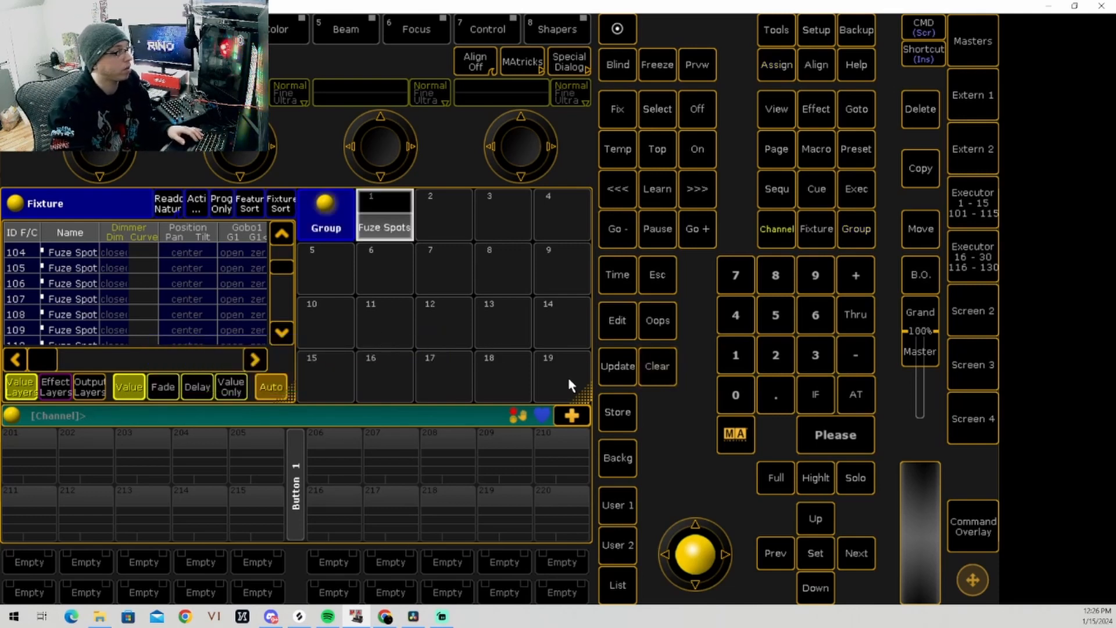
left_click(386, 226)
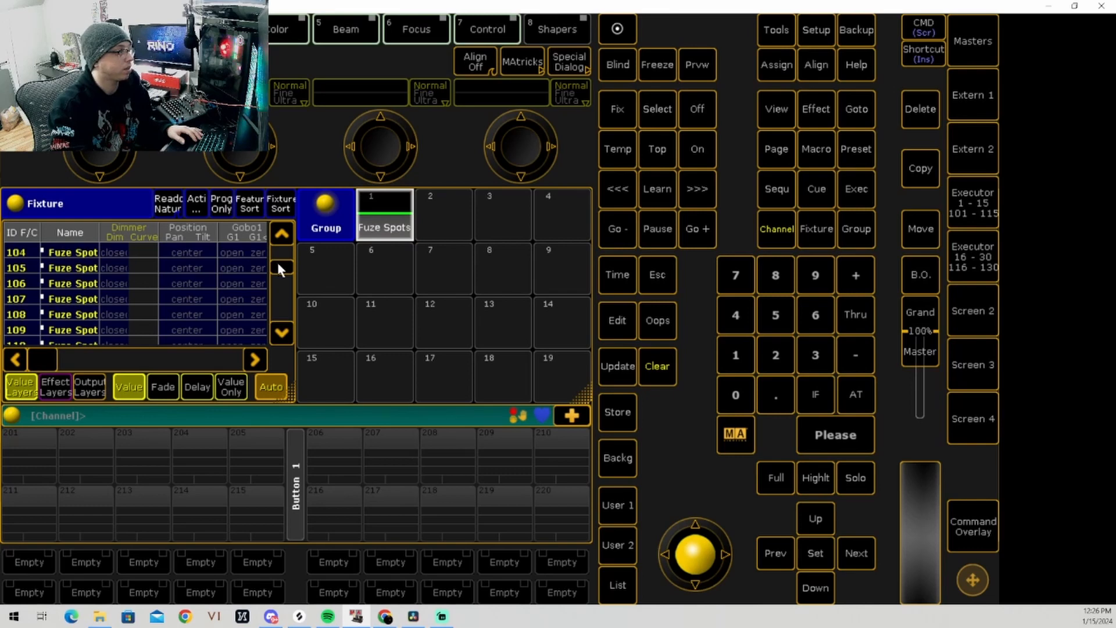
left_click_drag(279, 266, 284, 251)
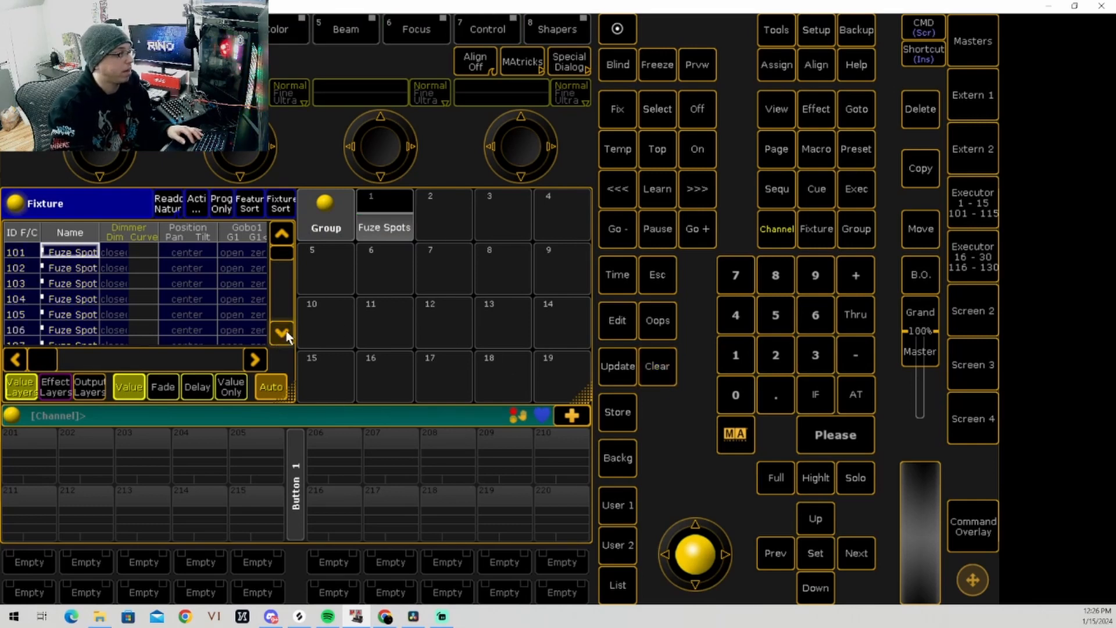
Step: Select Fuze Wash fixtures 201 through 210 in the Fixture sheet
left_click(286, 333)
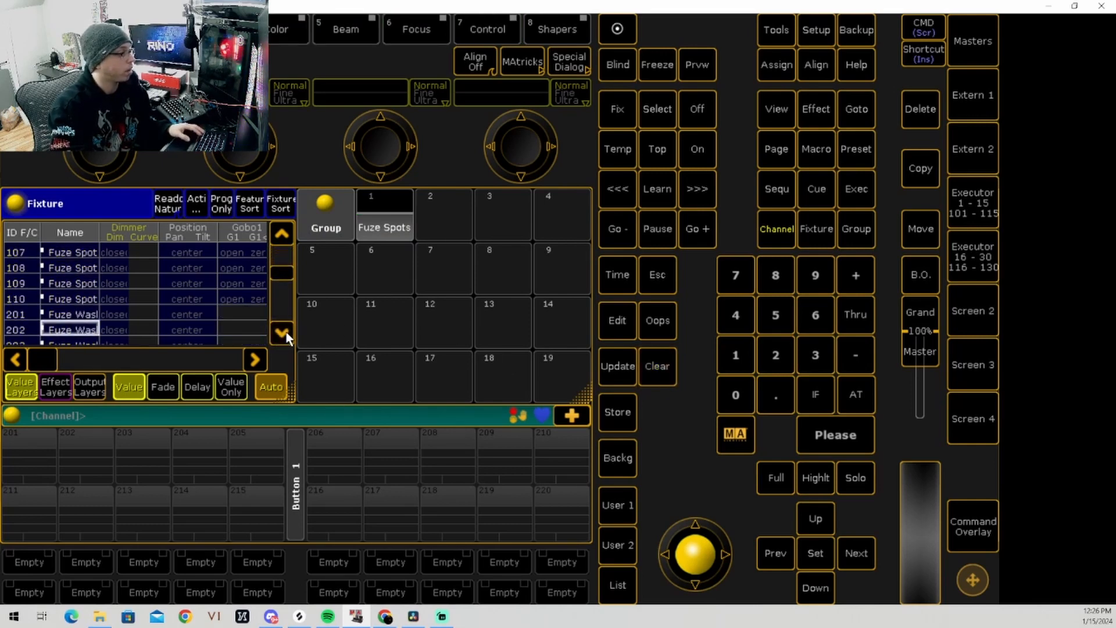
left_click(63, 316)
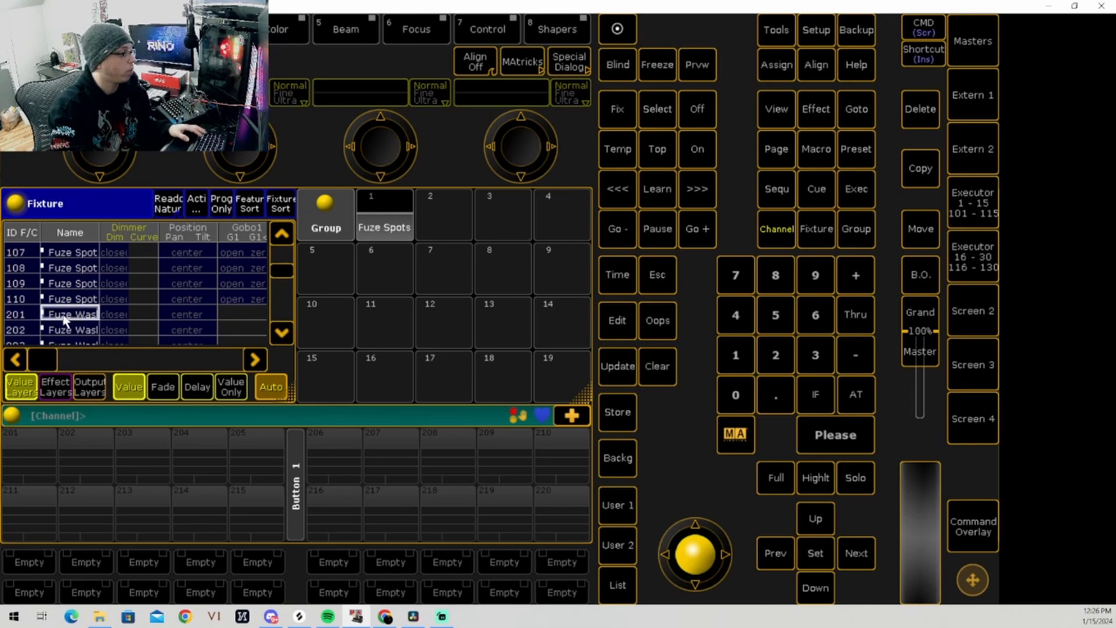
left_click(283, 334)
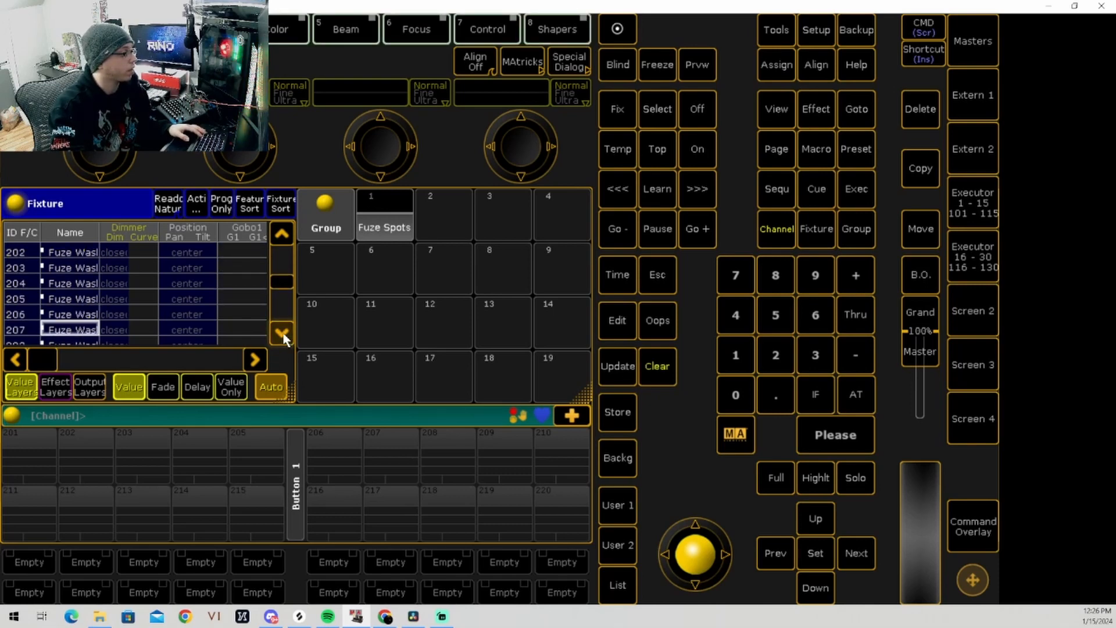
left_click(67, 315, "shift")
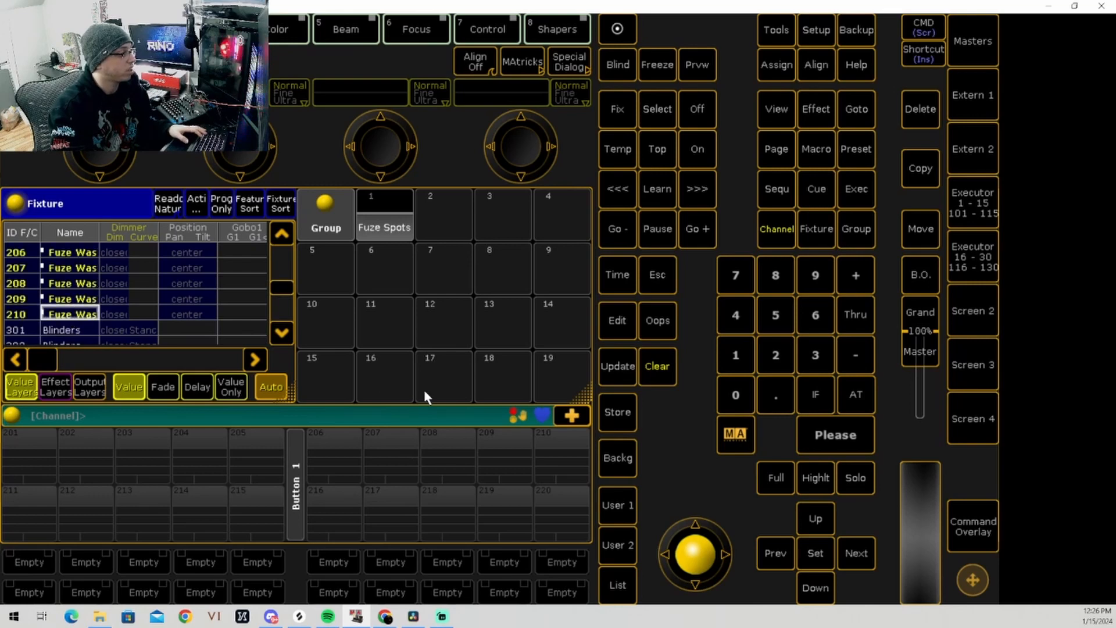
Step: Store the selected Fuze Wash fixtures as group 2 in the Groups pool and clear the selection
left_click(618, 413)
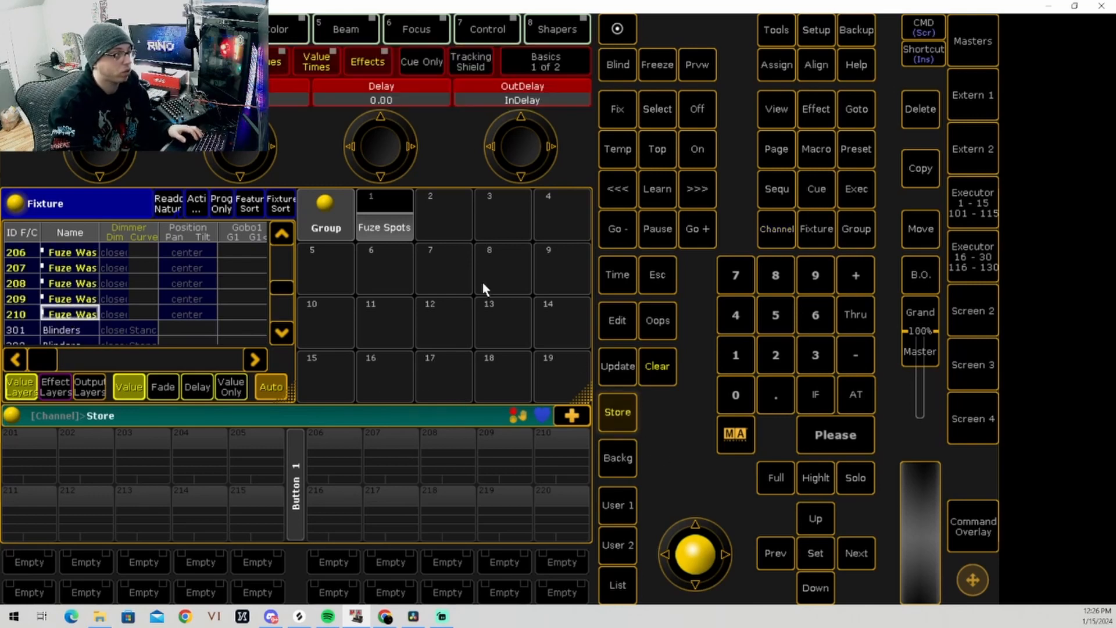
left_click(445, 223)
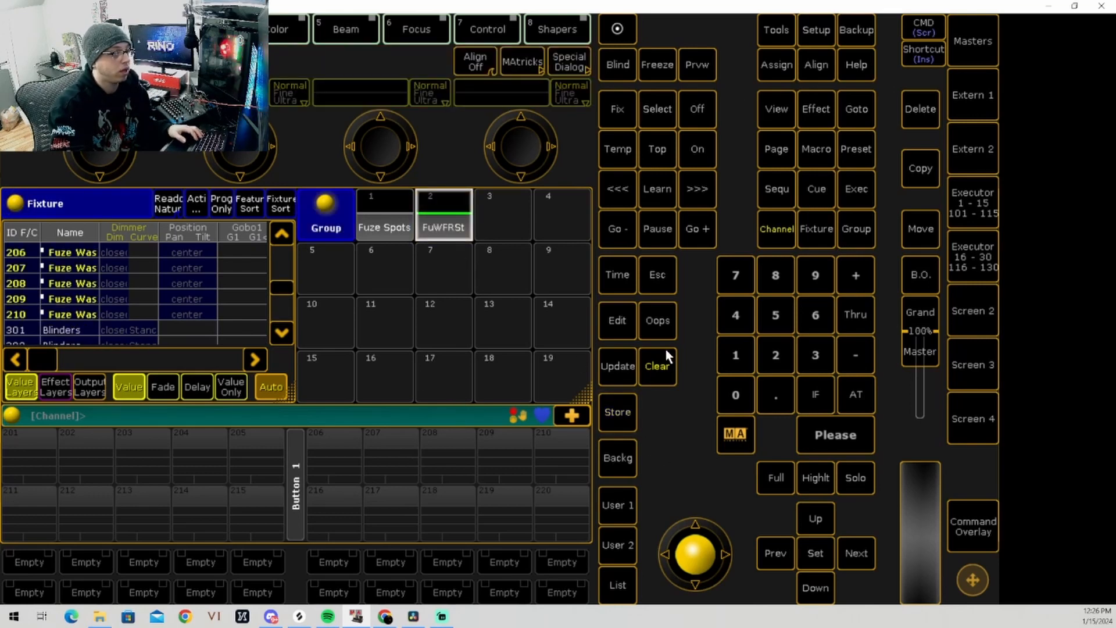
left_click(657, 369)
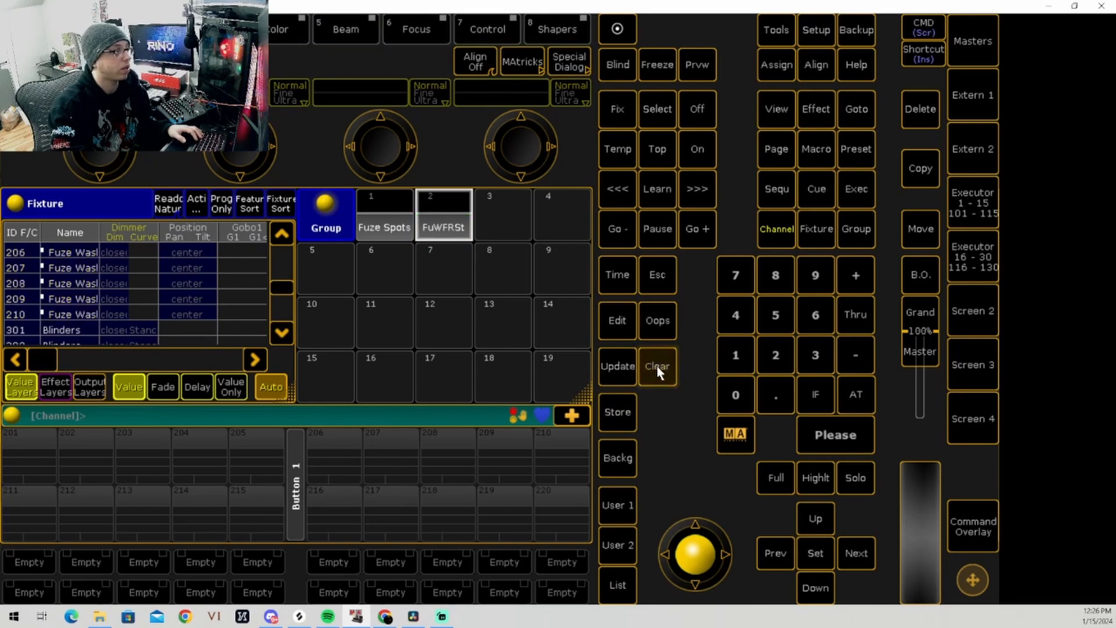
Step: Label group 2 "Fuze Wash", recall it to check its fixtures, and clear the selection
left_click(775, 69)
left_click(775, 69)
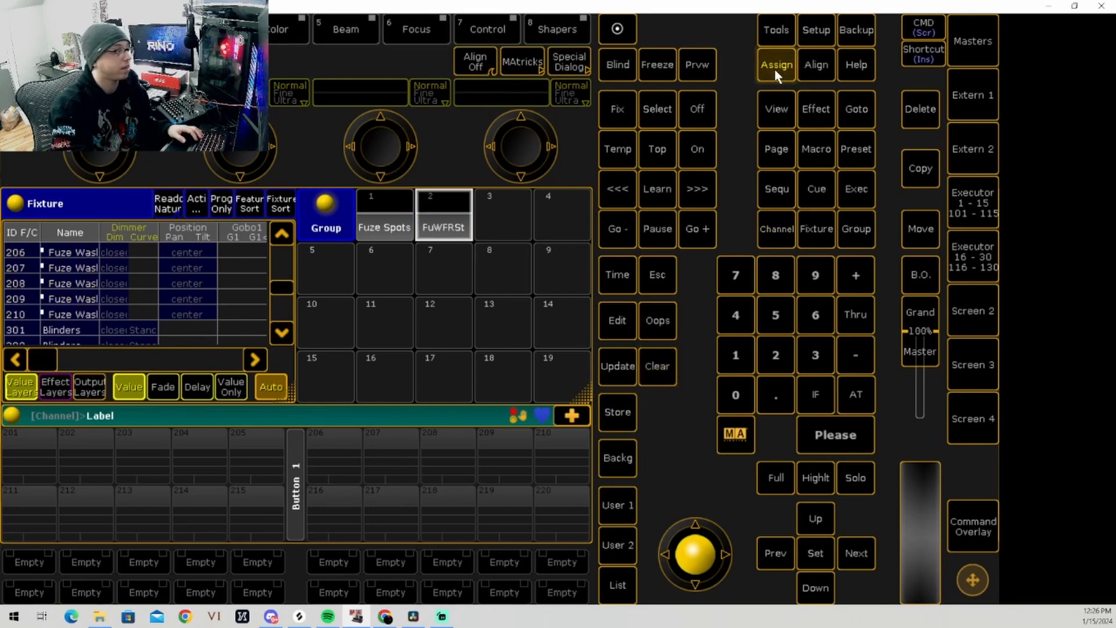
left_click(444, 227)
type("FRuz")
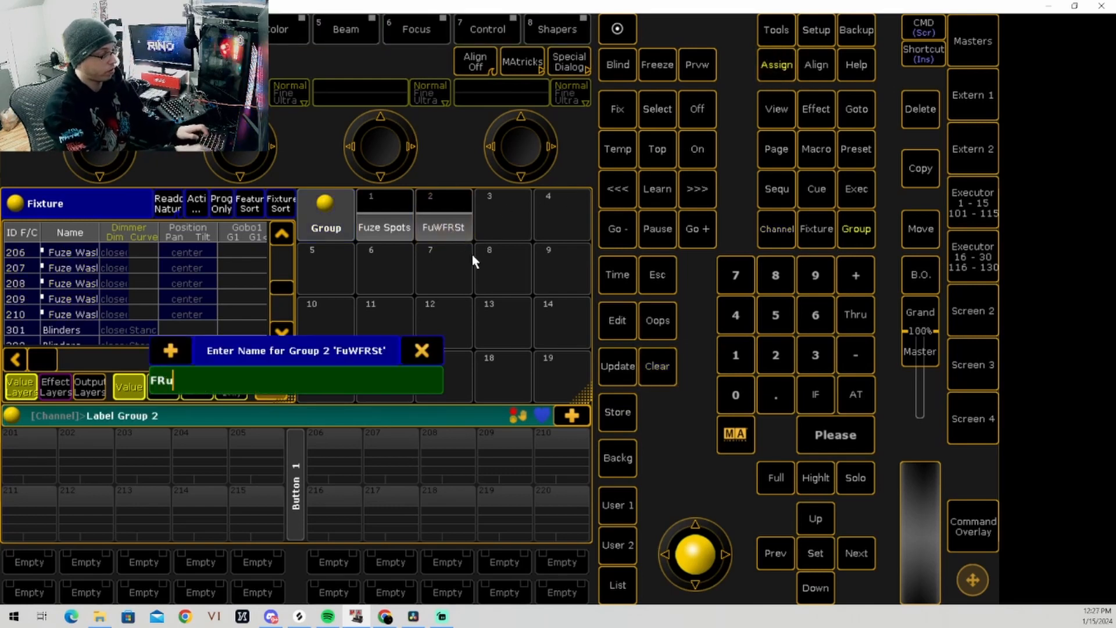
key("BackSpace")
key("BackSpace")
key("BackSpace")
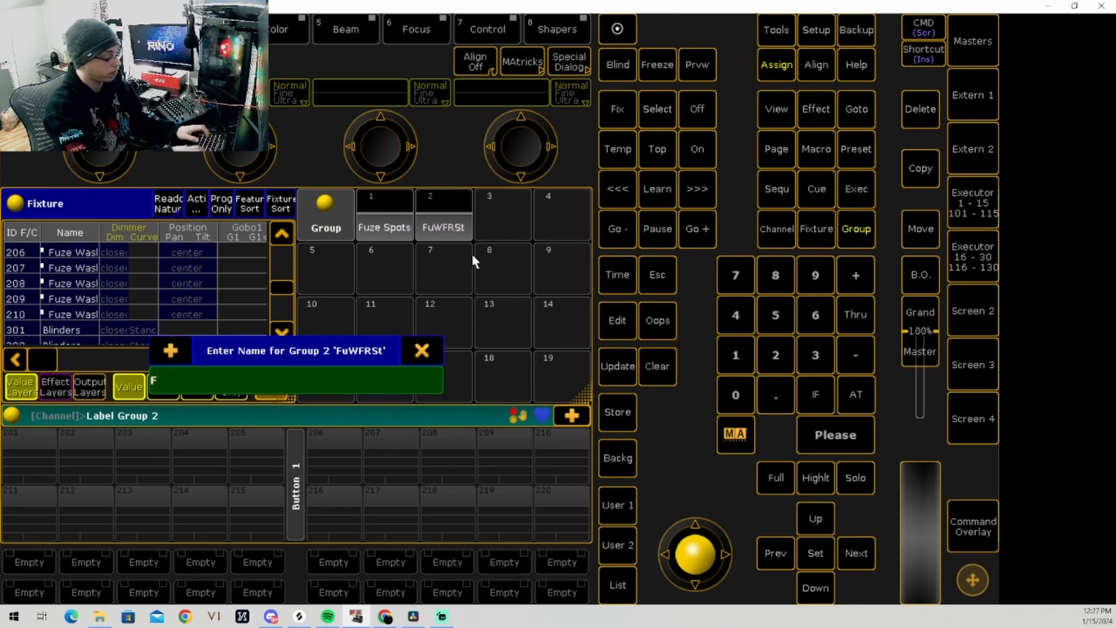
type("uze Wash")
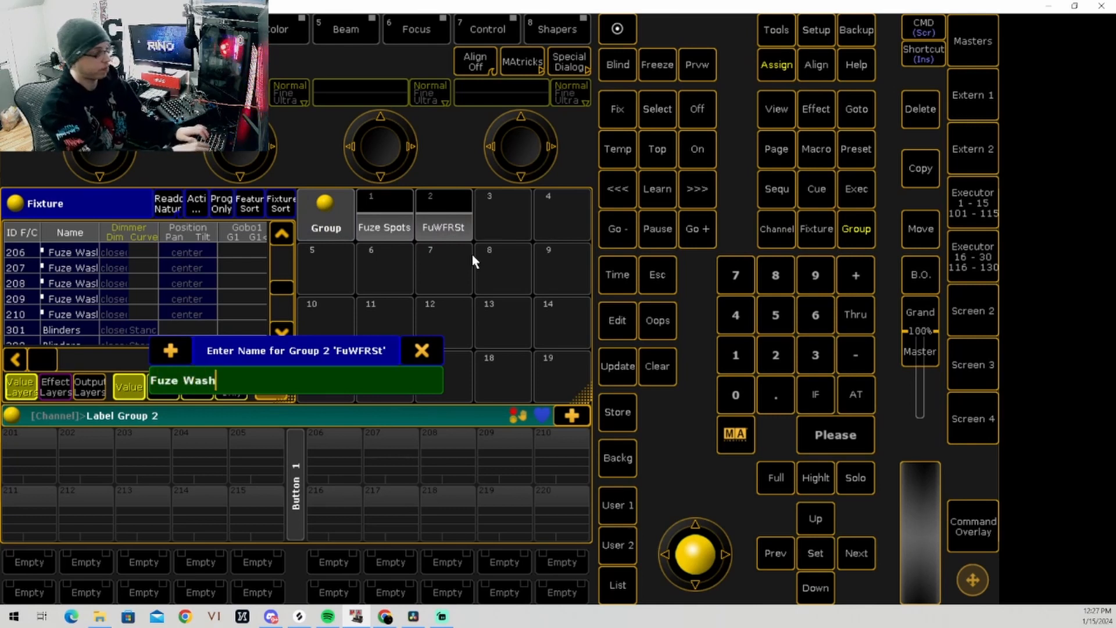
key("Return")
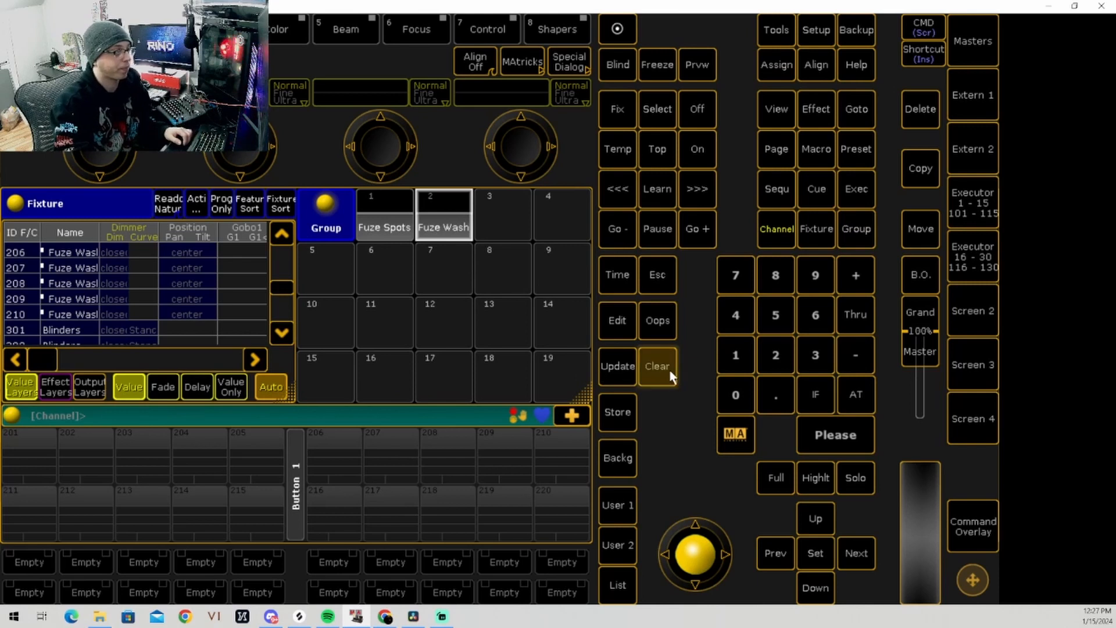
left_click(436, 227)
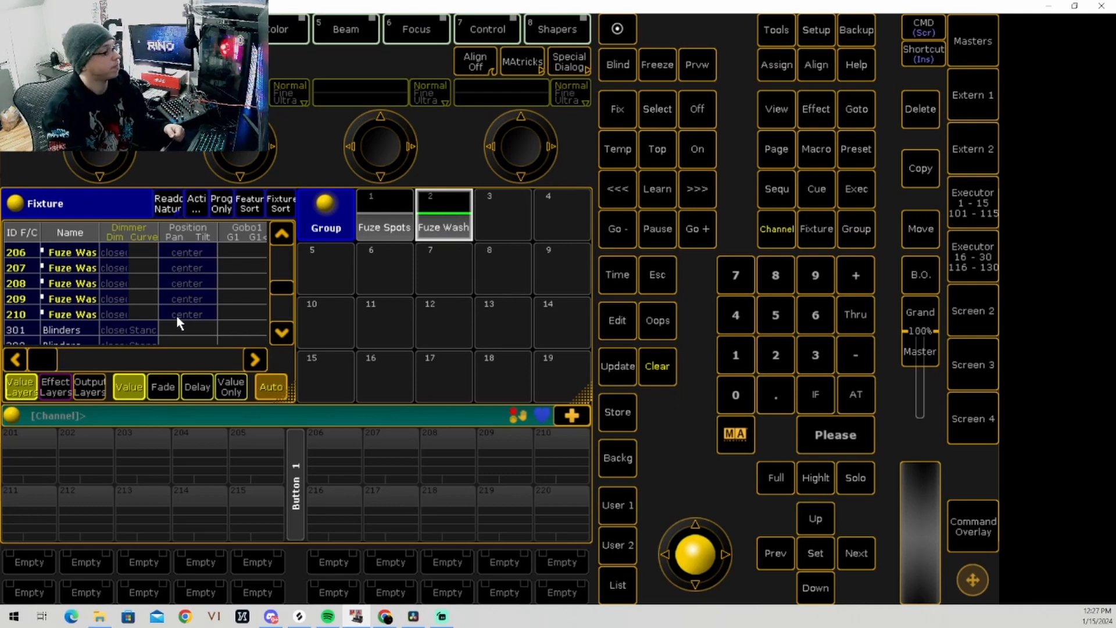
left_click(663, 381)
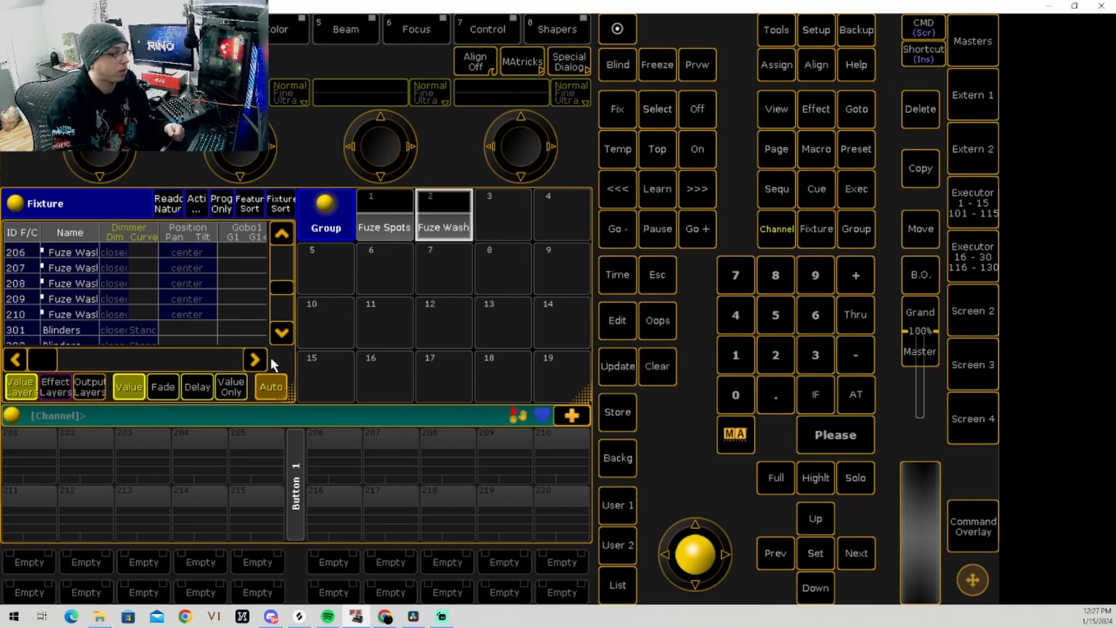
Step: Select Blinders fixtures 302 through 310 in the Fixture sheet
left_click(282, 333)
left_click(282, 333)
left_click(62, 298)
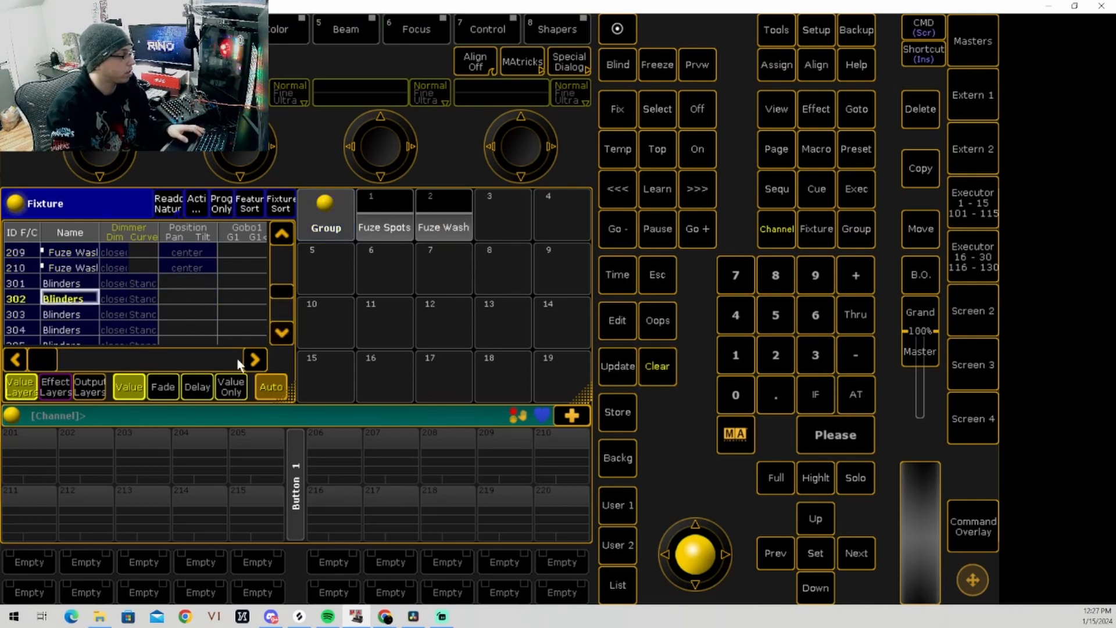
left_click(284, 335)
left_click(284, 334)
left_click(283, 335)
left_click(283, 335)
left_click(283, 334)
left_click(284, 334)
left_click(284, 335)
left_click(283, 335)
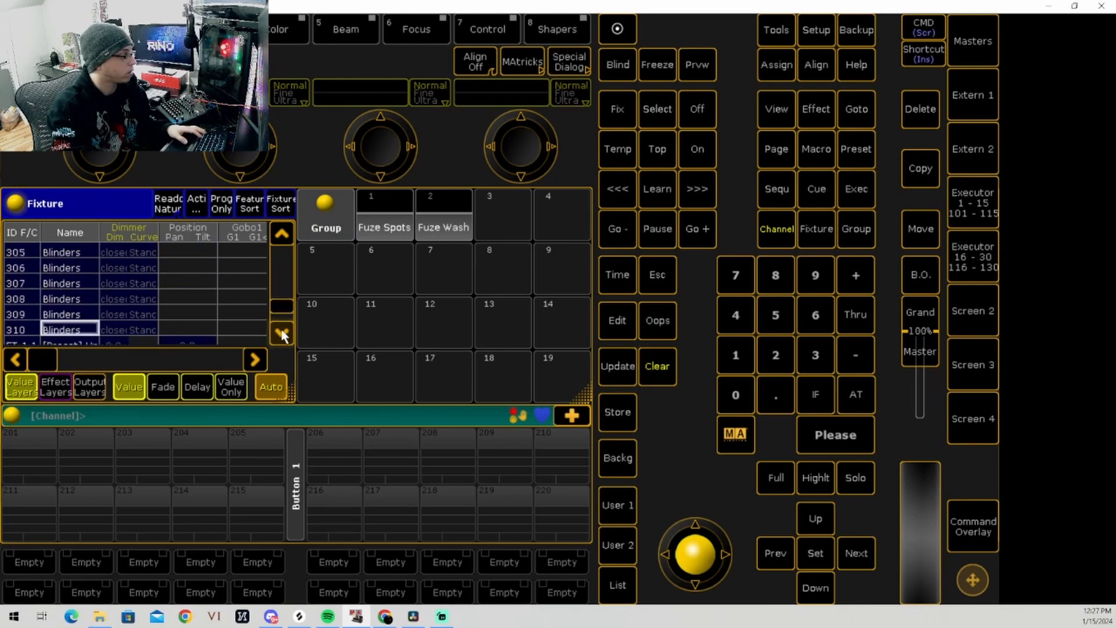
left_click(69, 329, "shift")
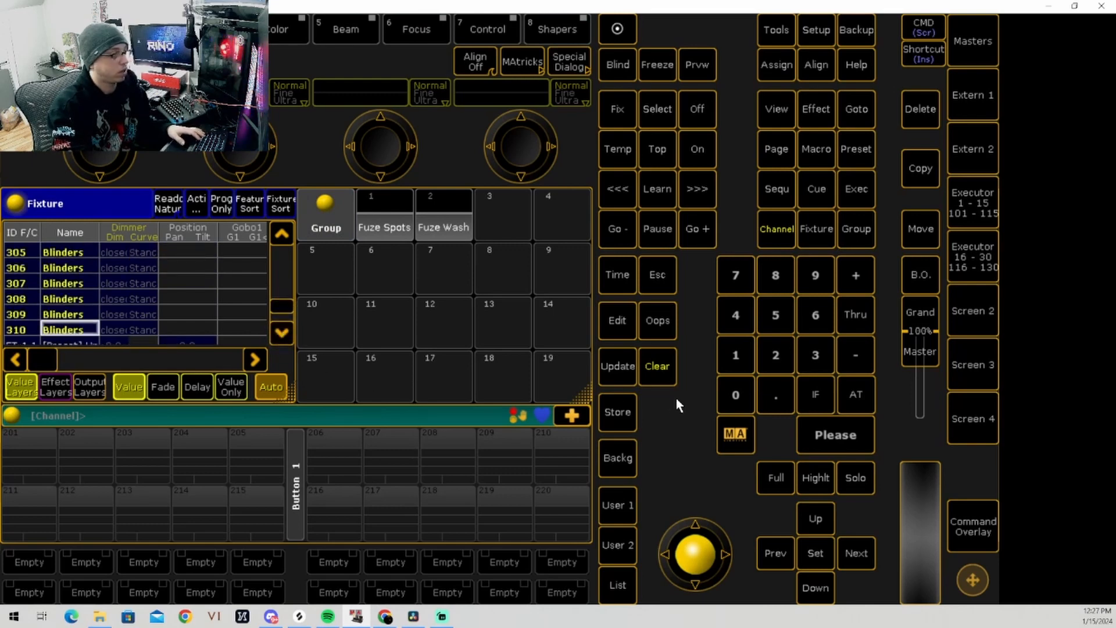
Step: Store the selected blinders as group 3 in the Groups pool and label it "Blinders"
left_click(618, 411)
left_click(482, 218)
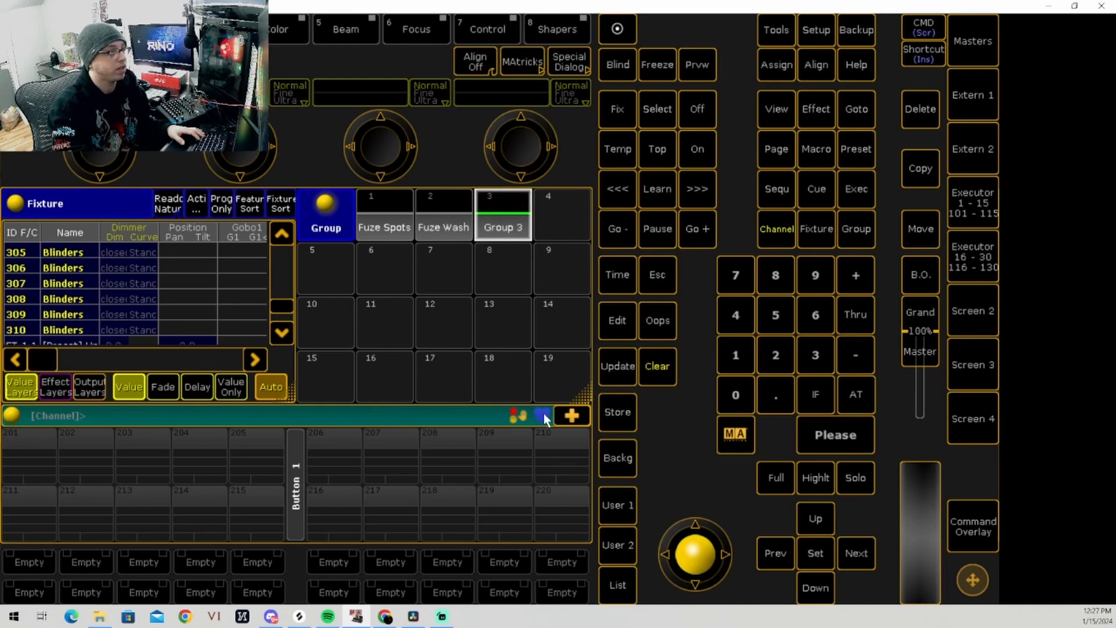
left_click(769, 65)
left_click(770, 65)
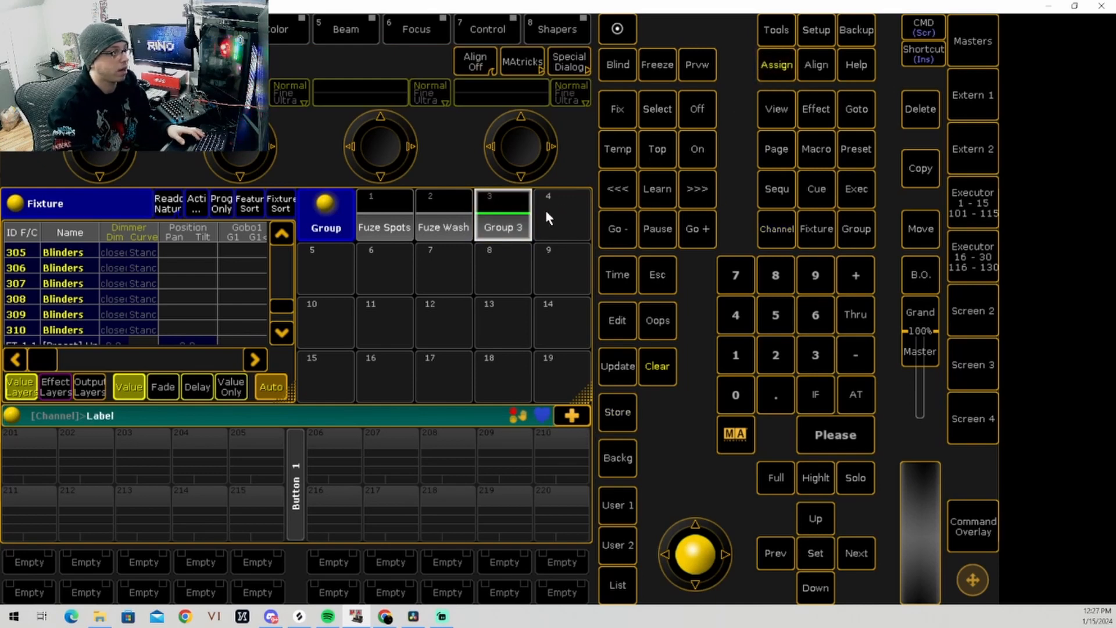
left_click(501, 223)
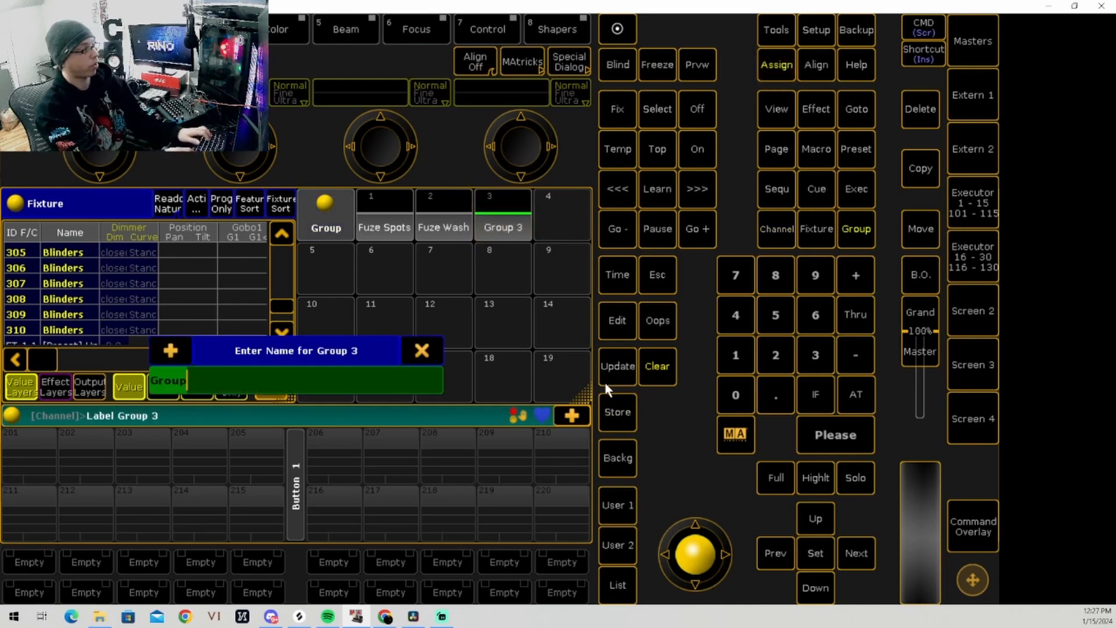
type("Blinders")
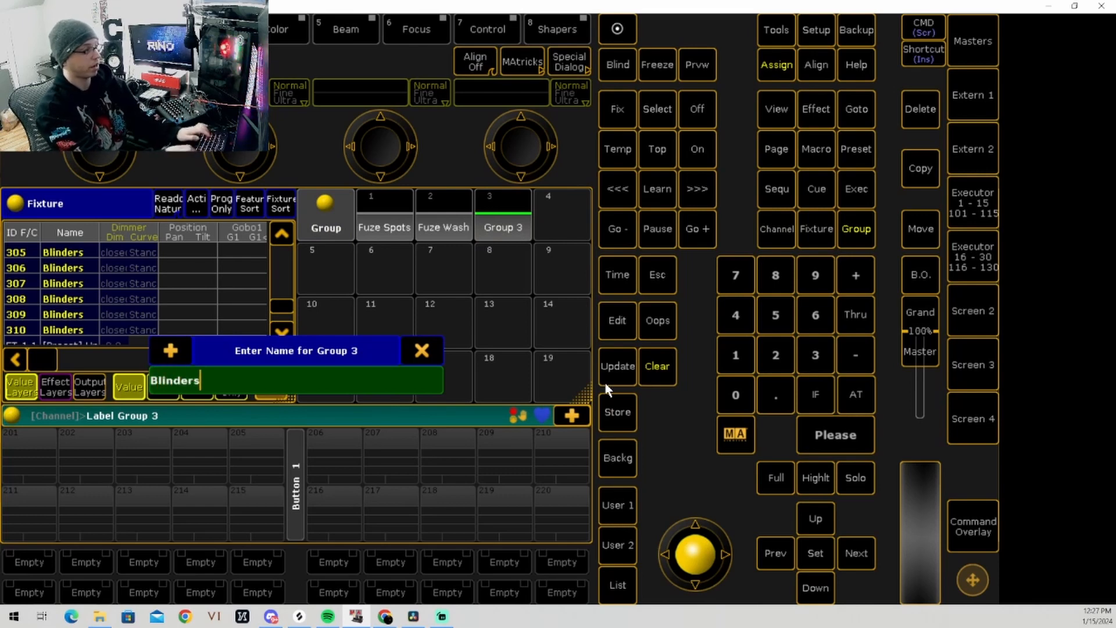
key("Return")
Step: Clear the selection, recall the Blinders group to check its fixtures, and clear it again
left_click(656, 365)
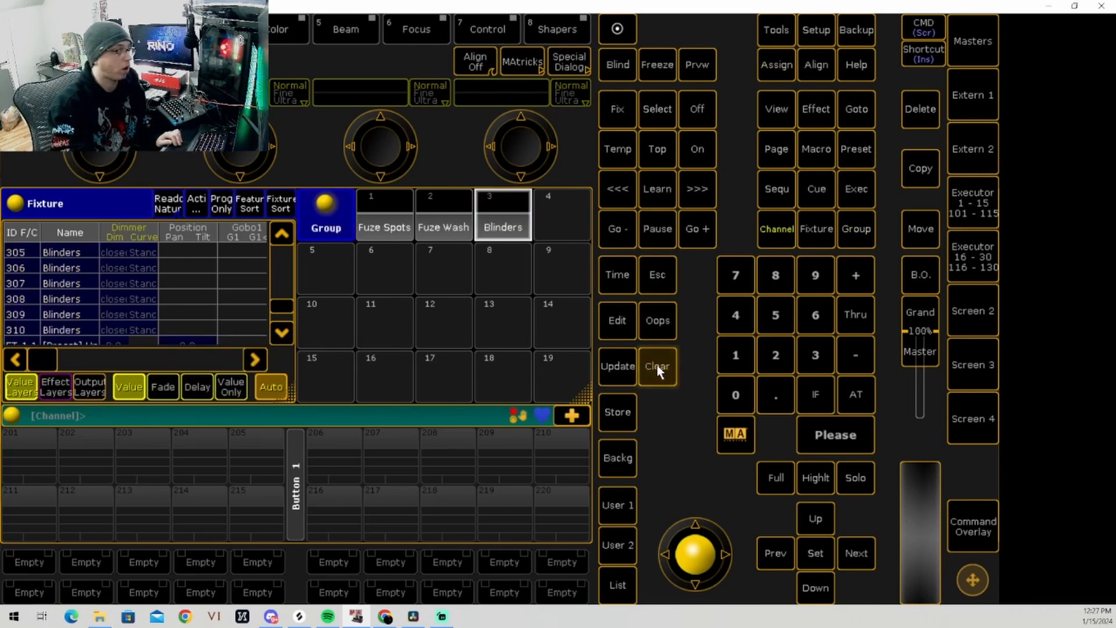
left_click(504, 224)
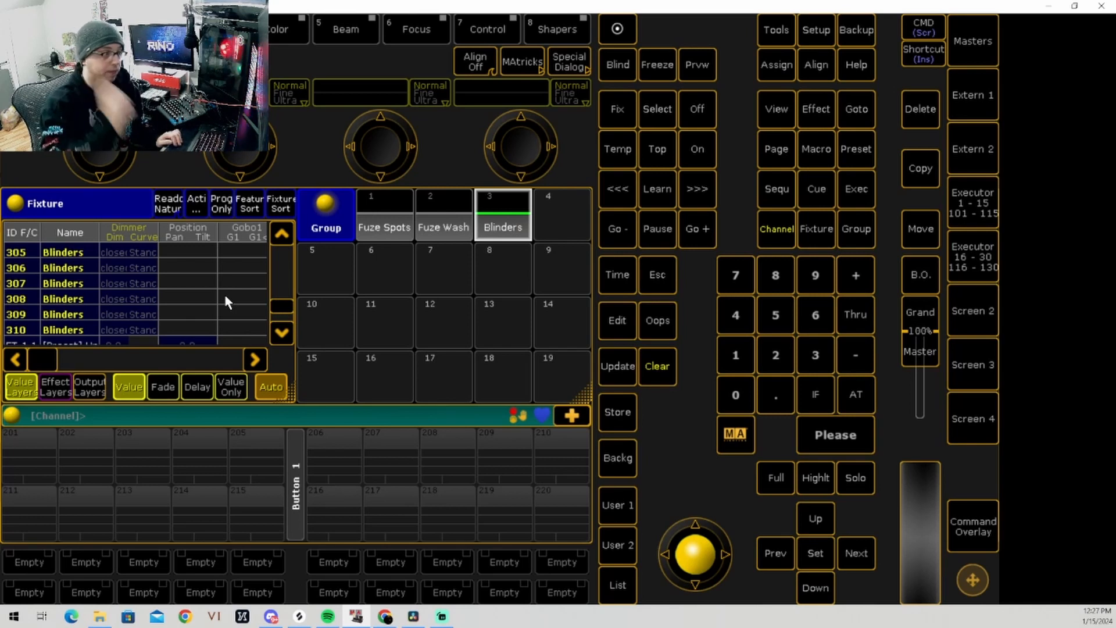
left_click(656, 366)
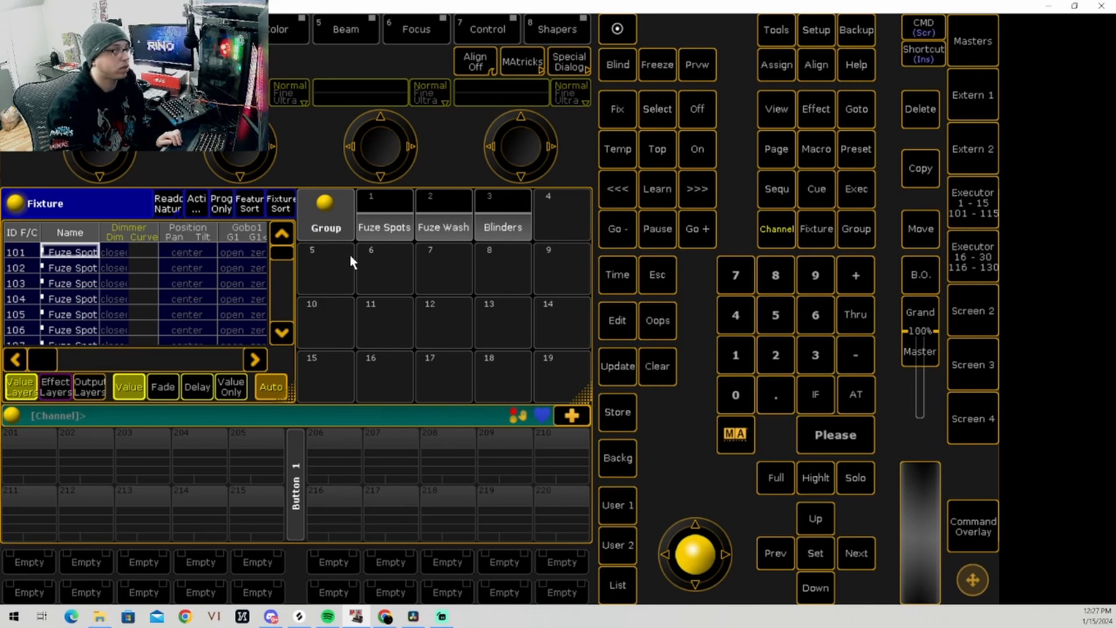
Step: Recall the Fuze Spots, Fuze Wash and Blinders groups together and store the combined selection as group 4
left_click(374, 232)
left_click(456, 232)
left_click(503, 227)
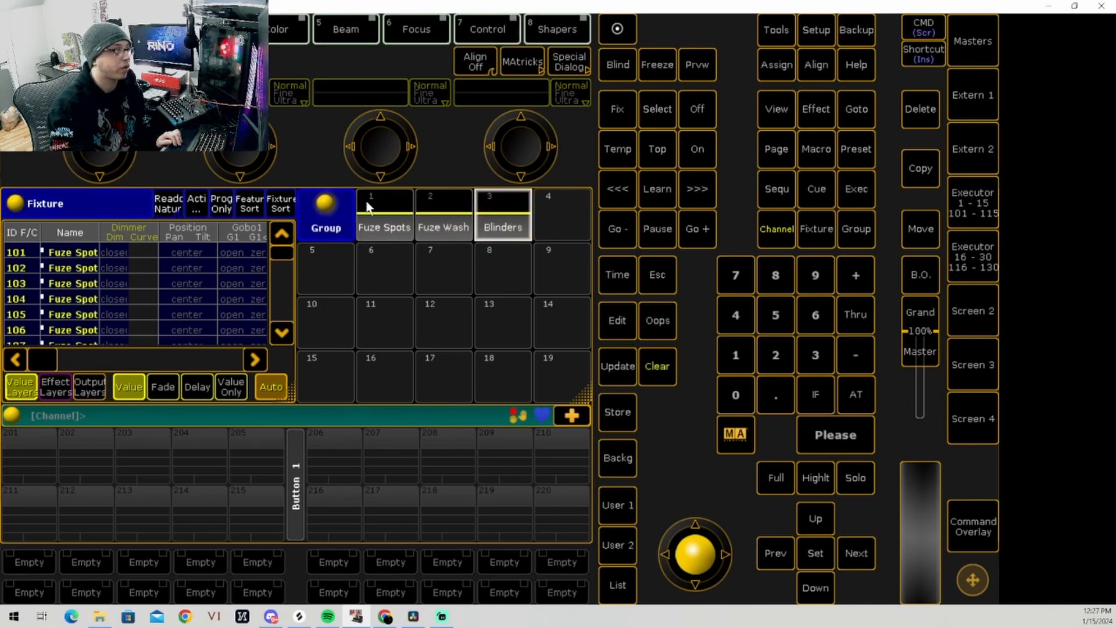
left_click_drag(288, 256, 313, 244)
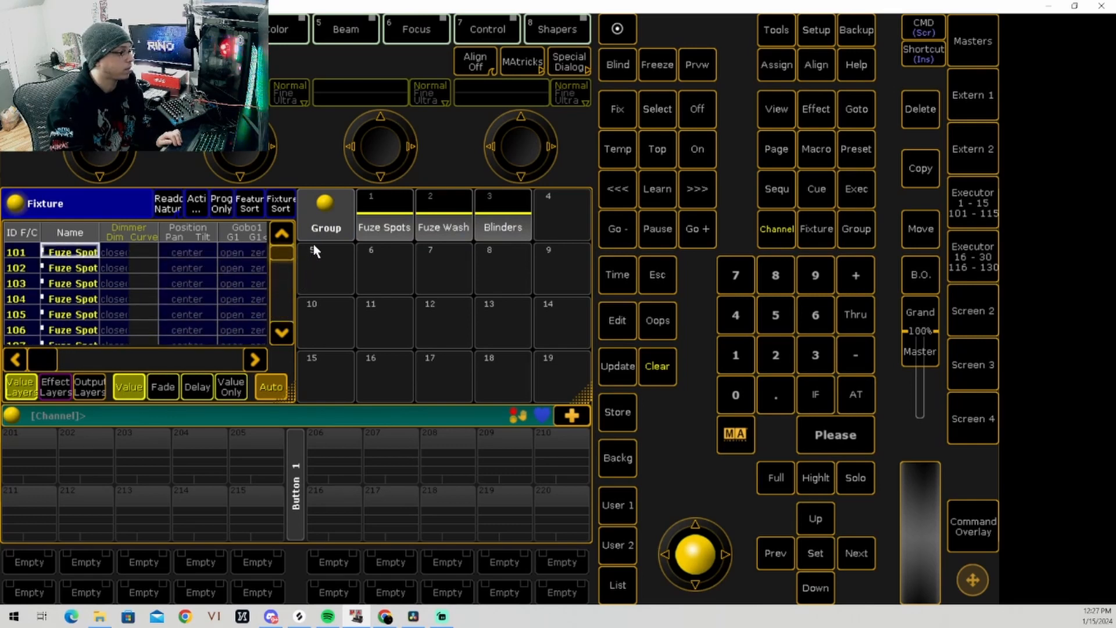
left_click(281, 330)
left_click(281, 330)
left_click(282, 234)
left_click(281, 233)
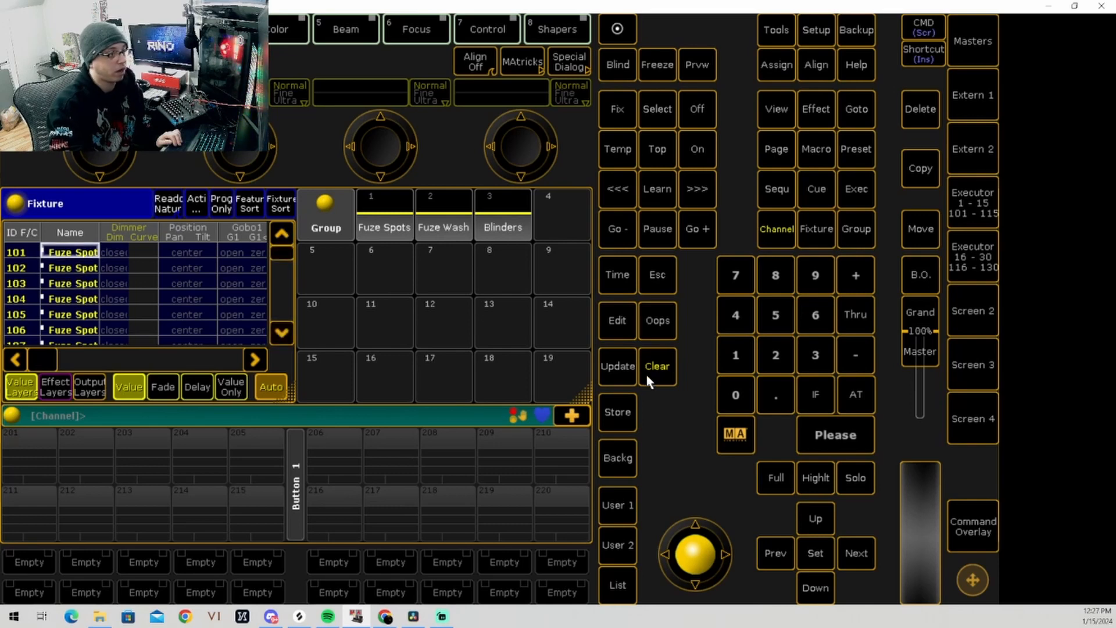
left_click(617, 413)
left_click(577, 219)
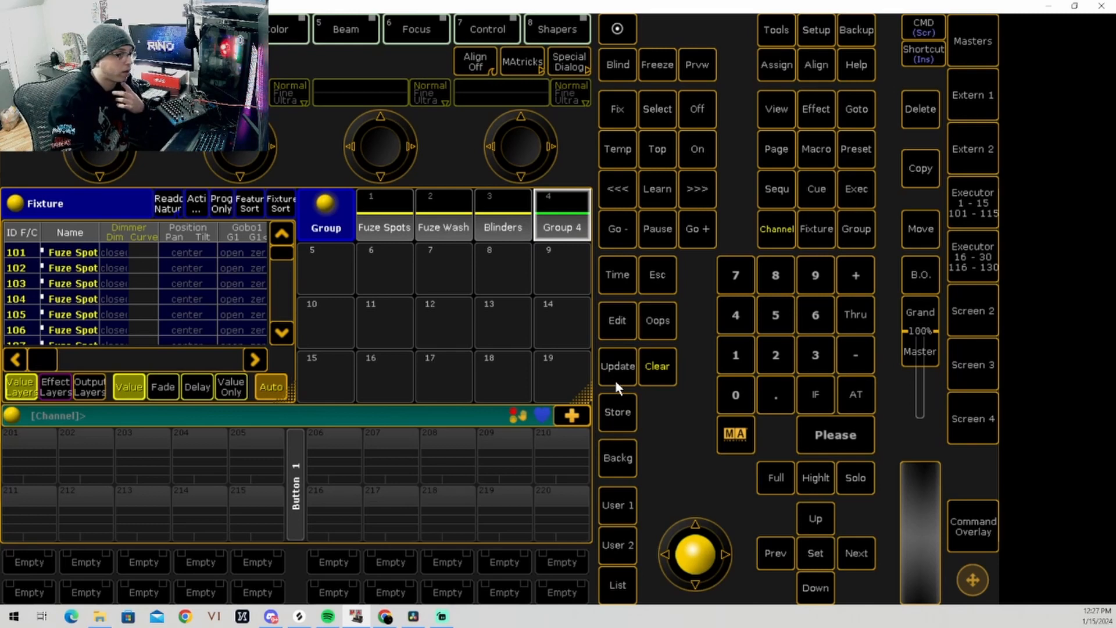
Step: Recall group 4, check its fixtures in the Fixture sheet, and clear the selection
left_click(567, 231)
scroll(259, 285, "down", 5)
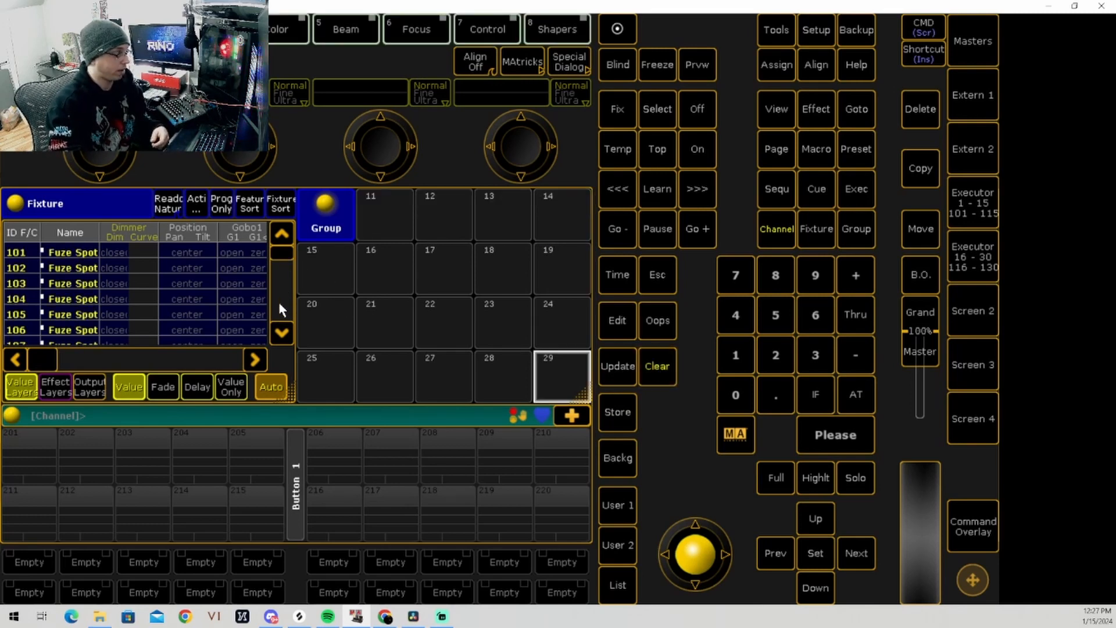
scroll(278, 302, "up", 5)
scroll(281, 331, "down", 12)
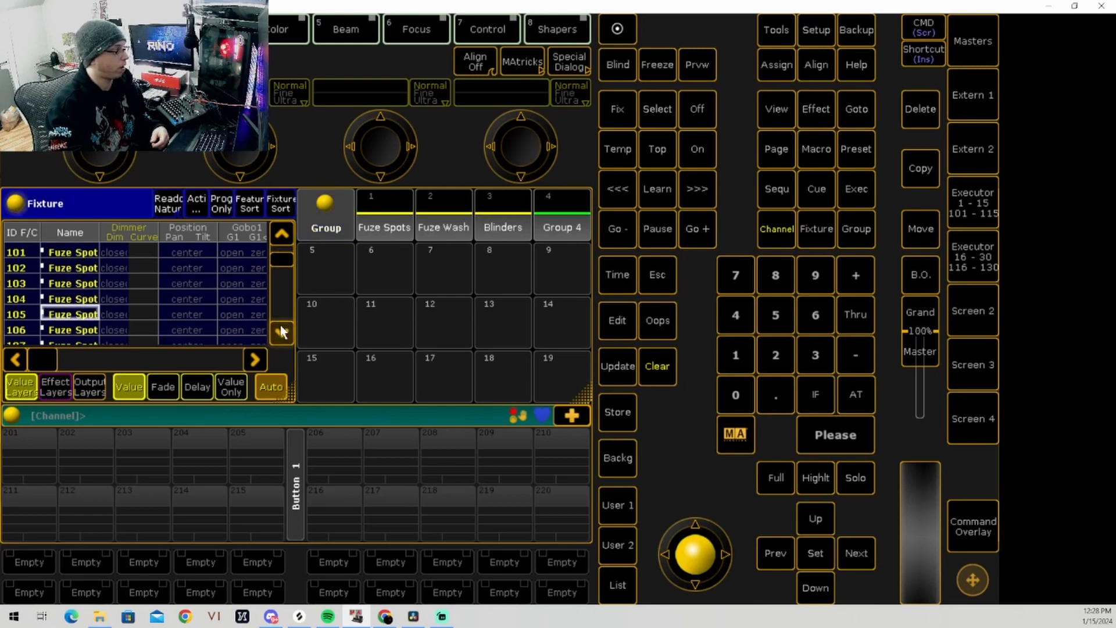
scroll(282, 327, "down", 11)
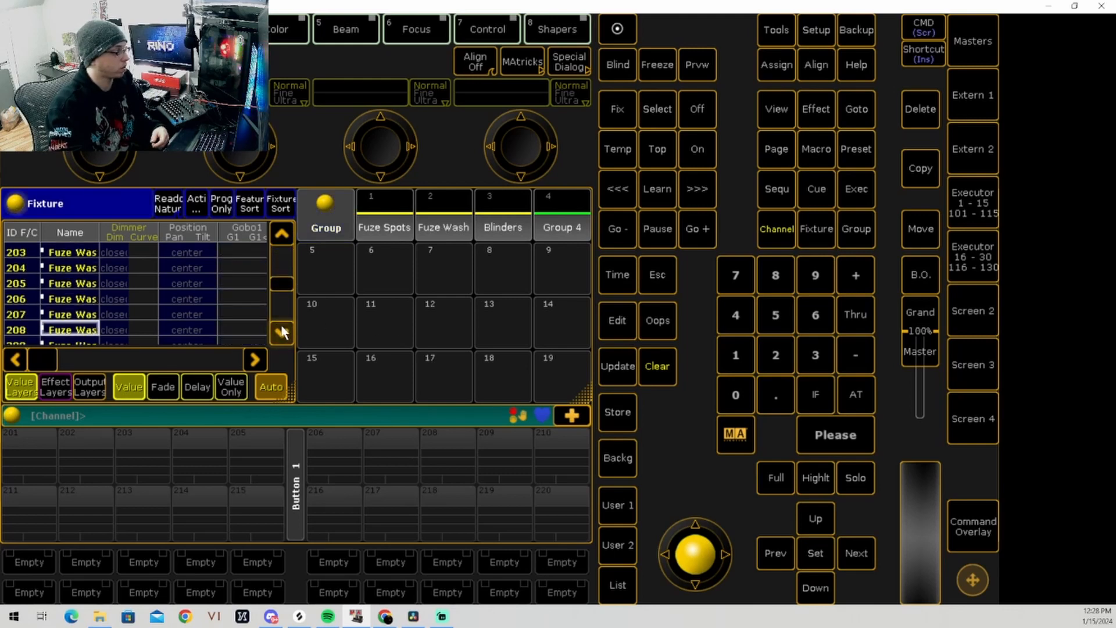
left_click(662, 371)
Step: Select Blinders fixtures 301 through 310 in the Fixture sheet
left_click(76, 268)
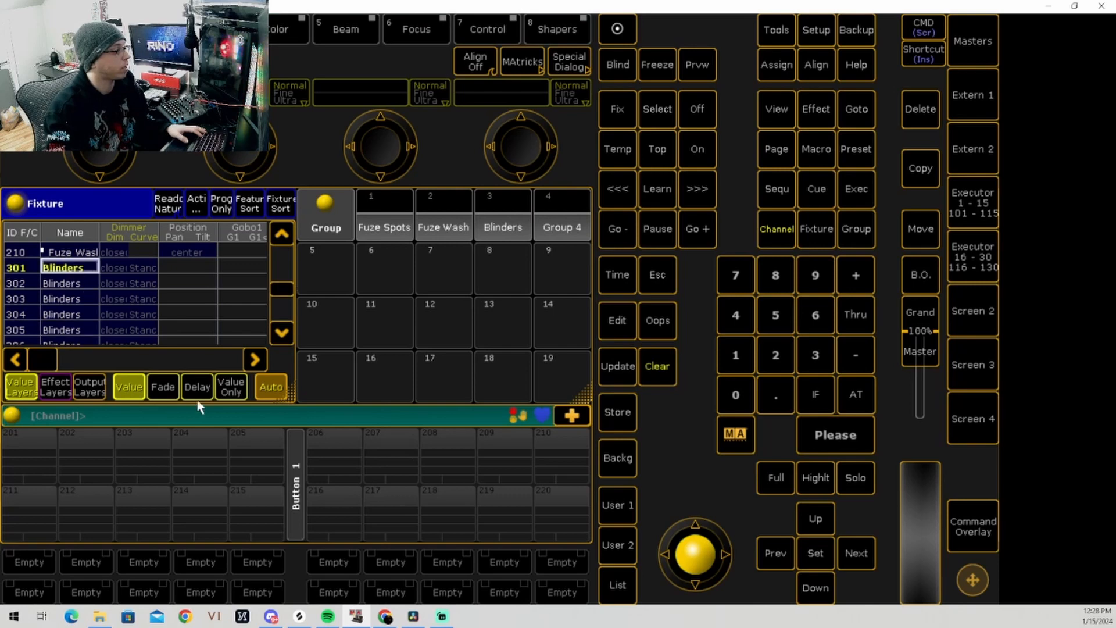
left_click(282, 337)
left_click(281, 337)
left_click(281, 338)
left_click(281, 337)
double_click(282, 337)
left_click(281, 337)
left_click(281, 337)
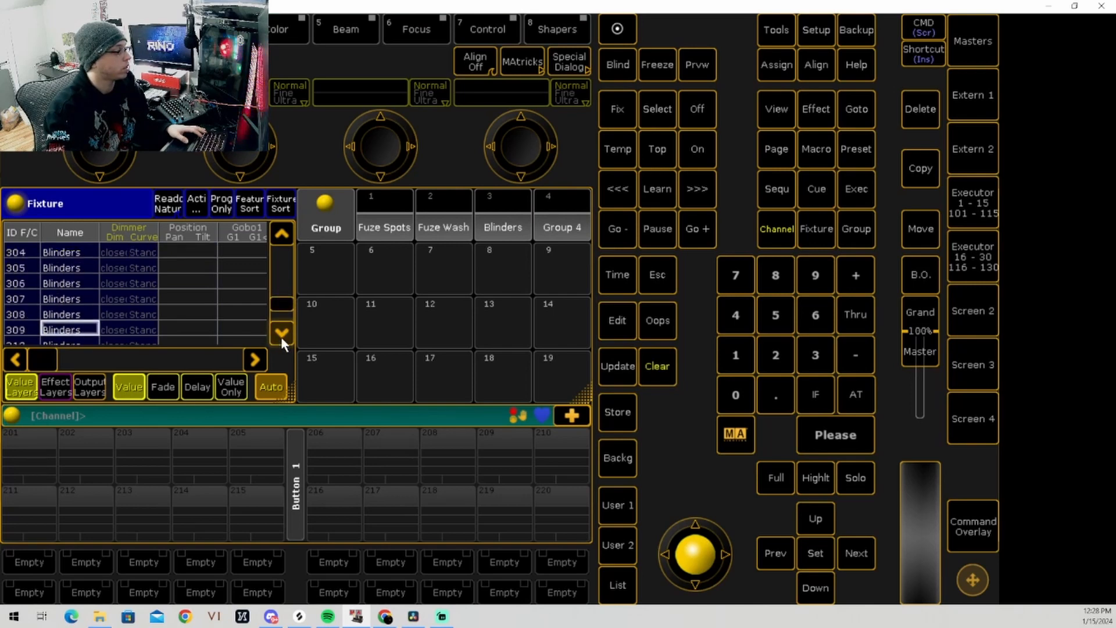
left_click(281, 337)
left_click(72, 331)
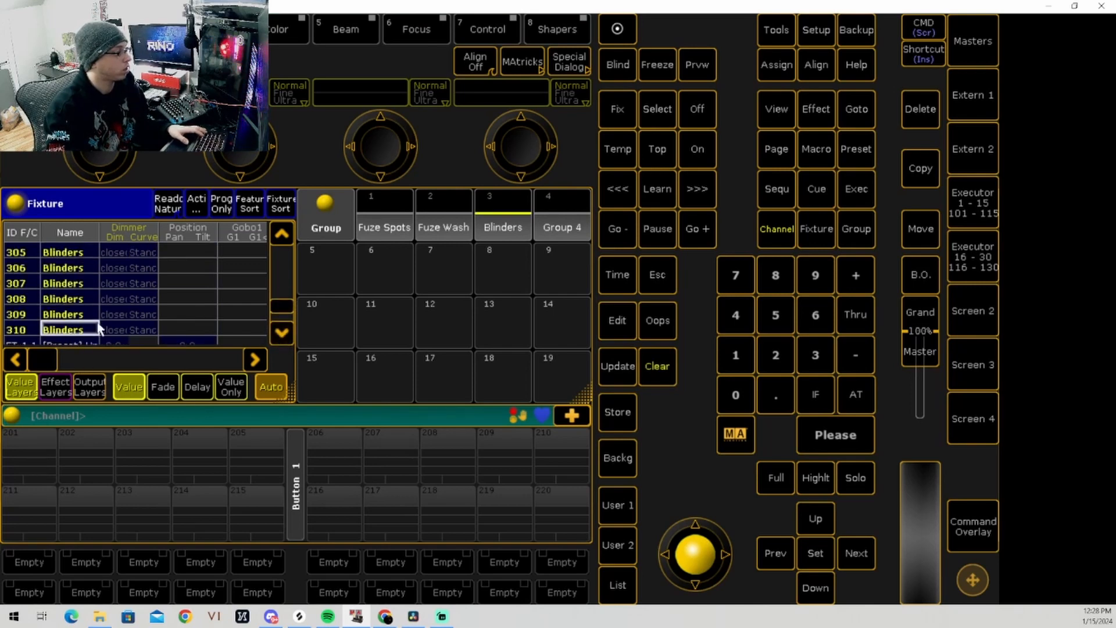
Step: Store the selected blinders over group 3 "Blinders" with the Overwrite method and clear the selection
left_click(627, 414)
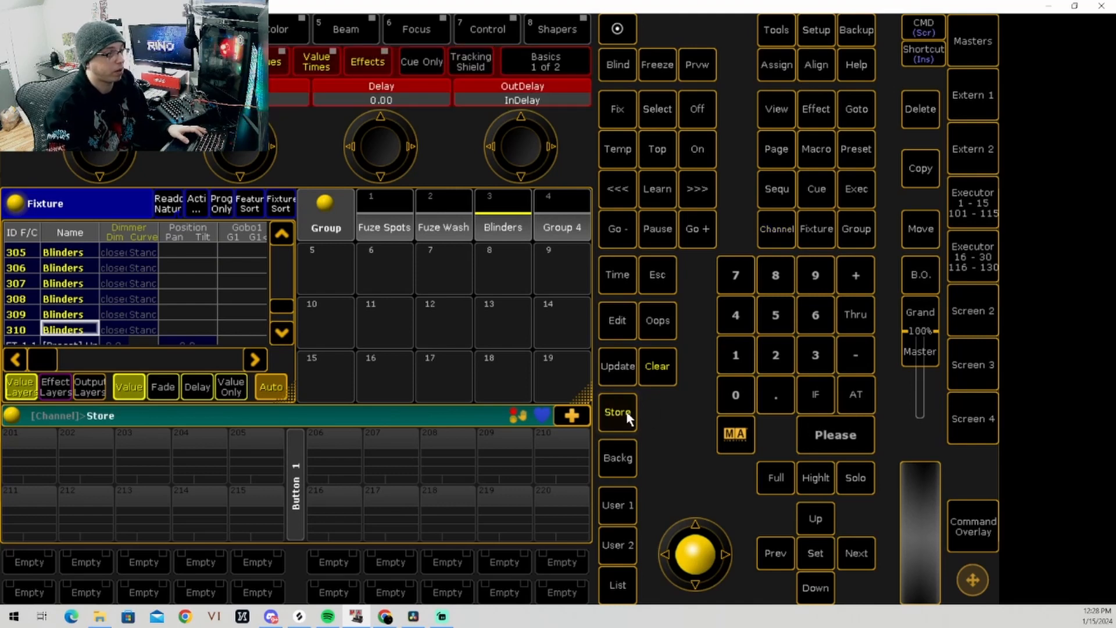
left_click(505, 236)
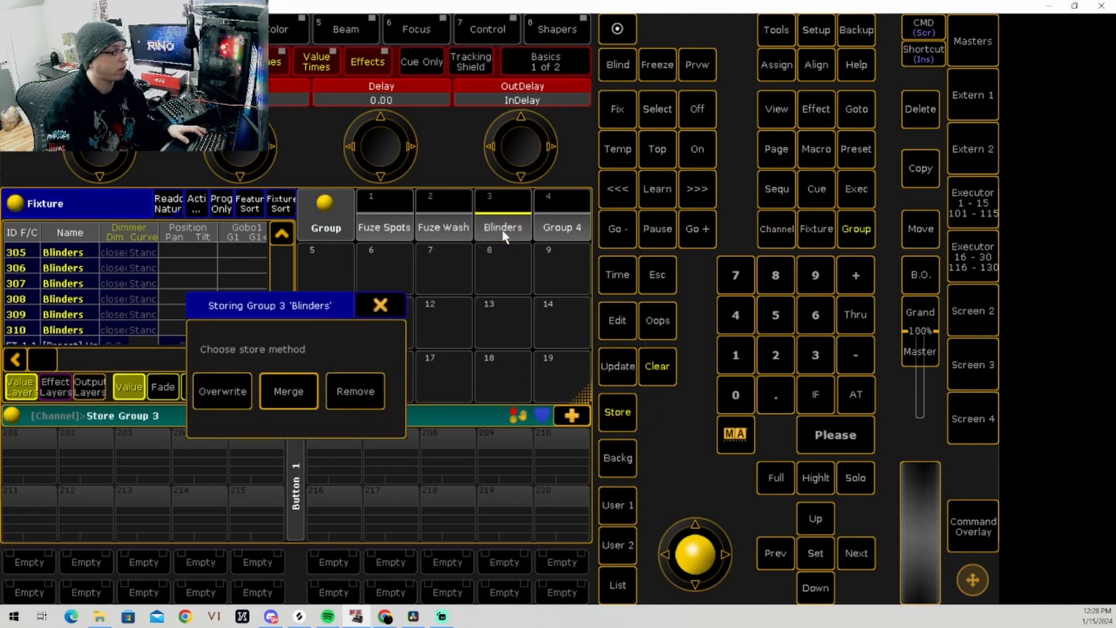
left_click(212, 396)
left_click(659, 367)
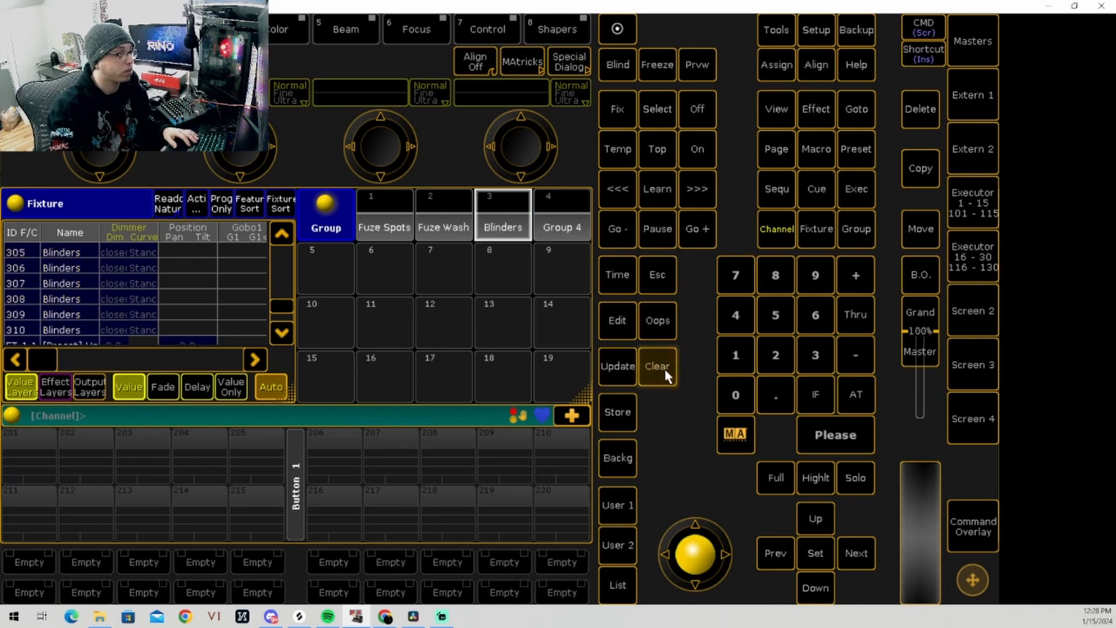
Step: Recall the Blinders group, review its fixtures in the Fixture sheet, and clear the selection
left_click(504, 227)
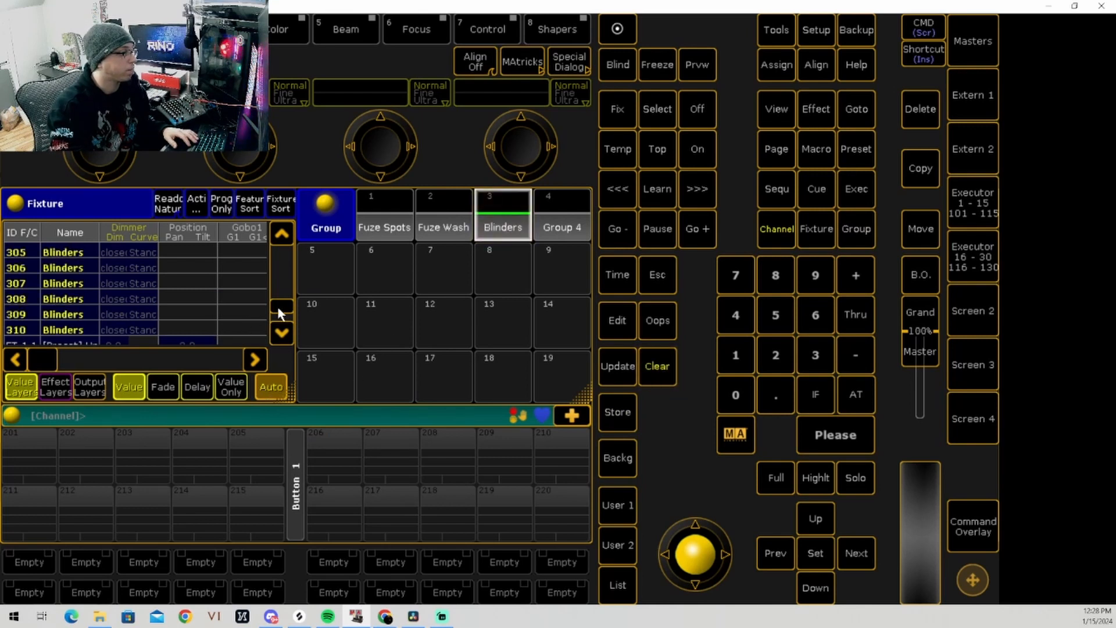
left_click_drag(282, 306, 282, 200)
left_click(659, 369)
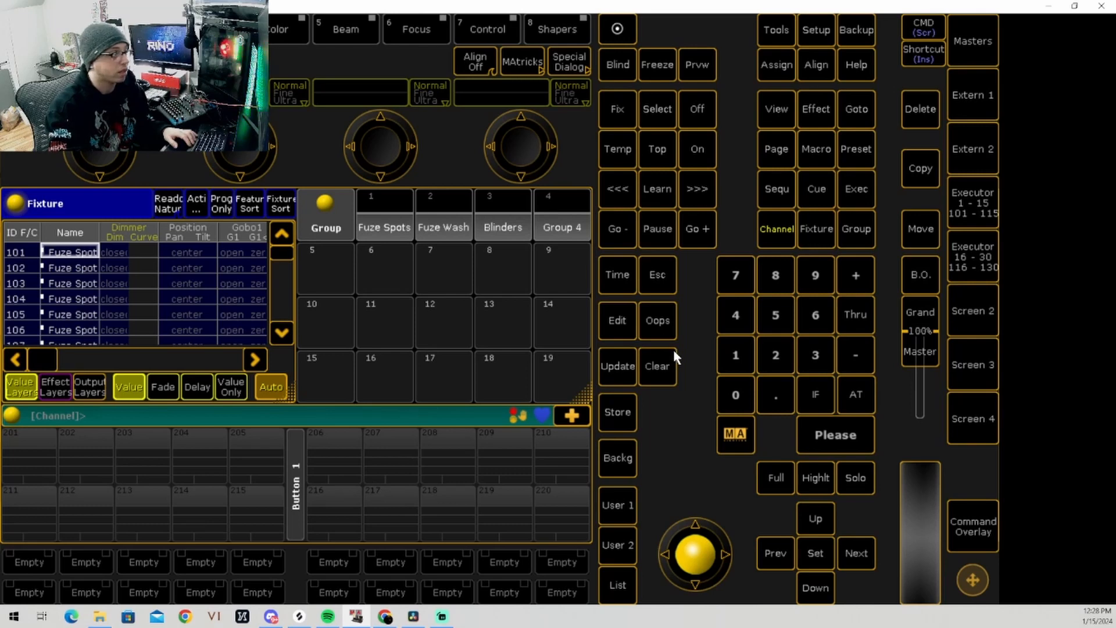
Step: Select the odd-numbered Fuze Spot fixtures 101, 103, 105, 107 and 109 in the Fixture sheet
left_click(68, 252)
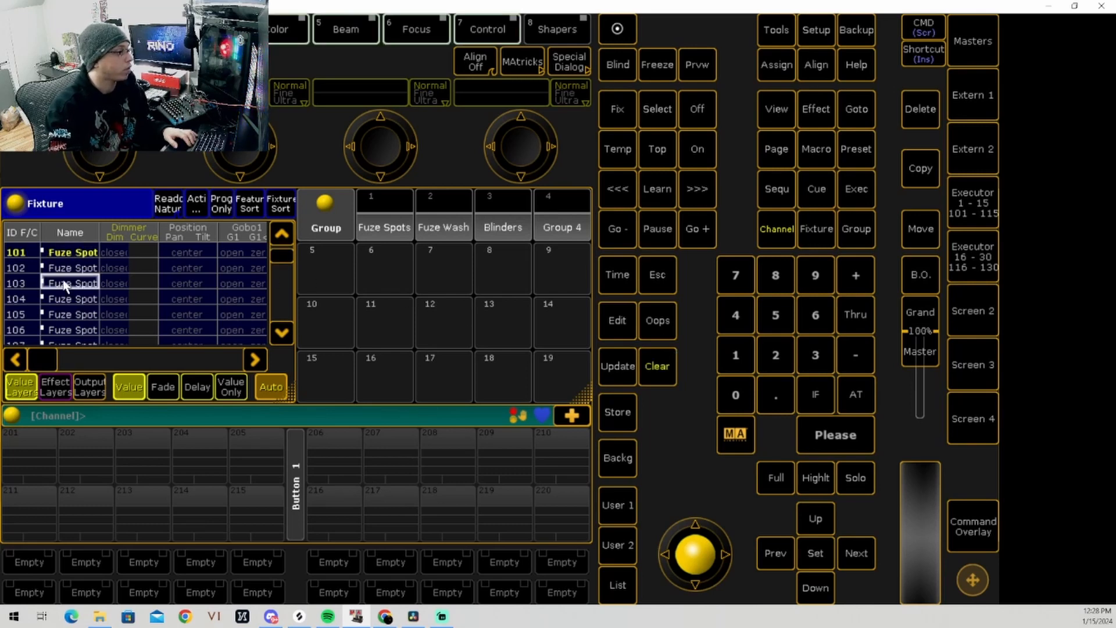
left_click(69, 283)
left_click(282, 333)
left_click(282, 332)
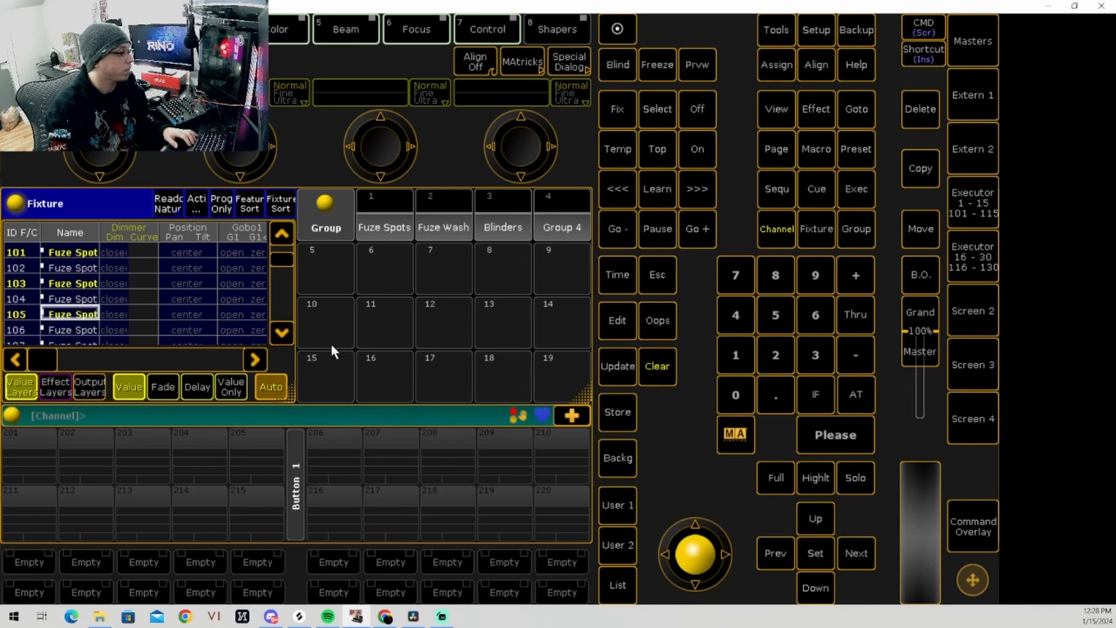
left_click(282, 332)
left_click(80, 318)
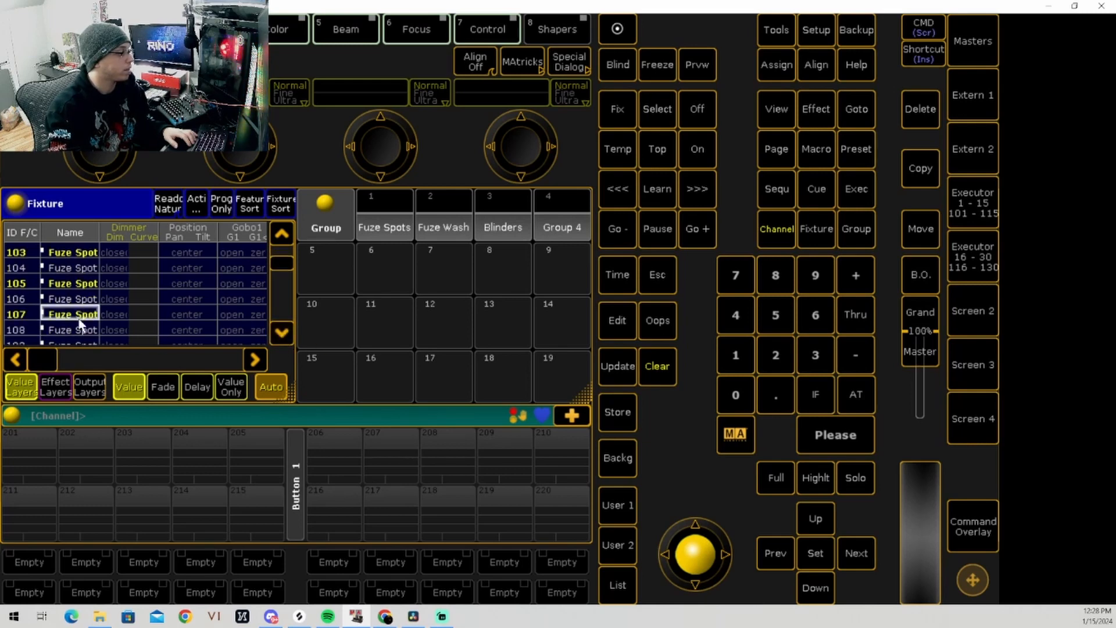
left_click(274, 332)
left_click(274, 332)
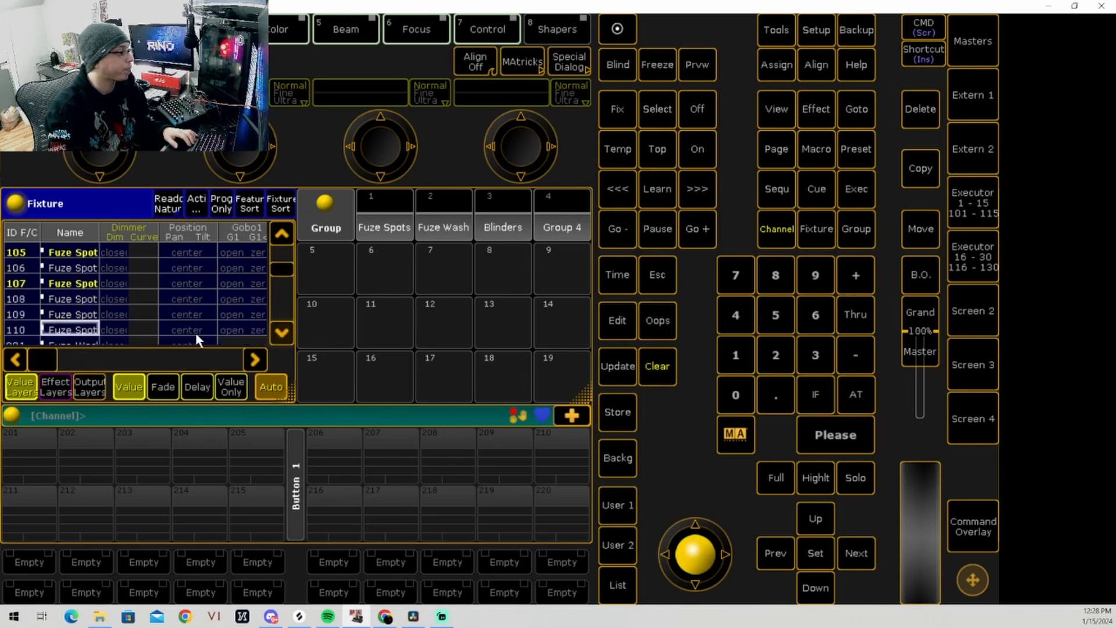
left_click(70, 316)
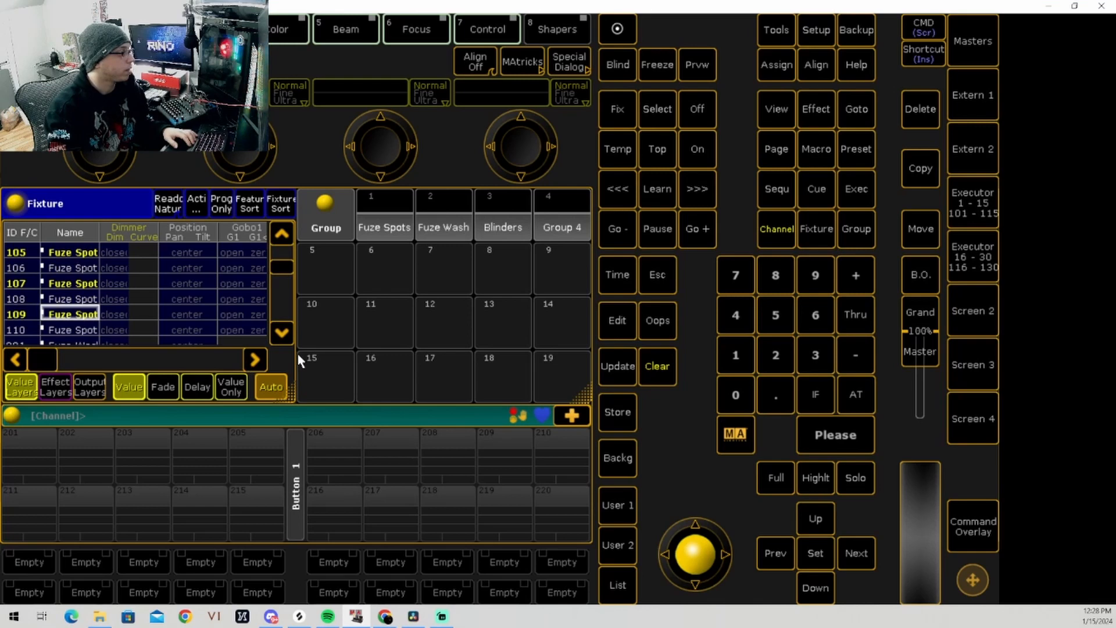
Step: Store the selected odd spots as group 6, label it "Odd Spots", and recall it to check its fixtures
left_click(616, 427)
left_click(386, 271)
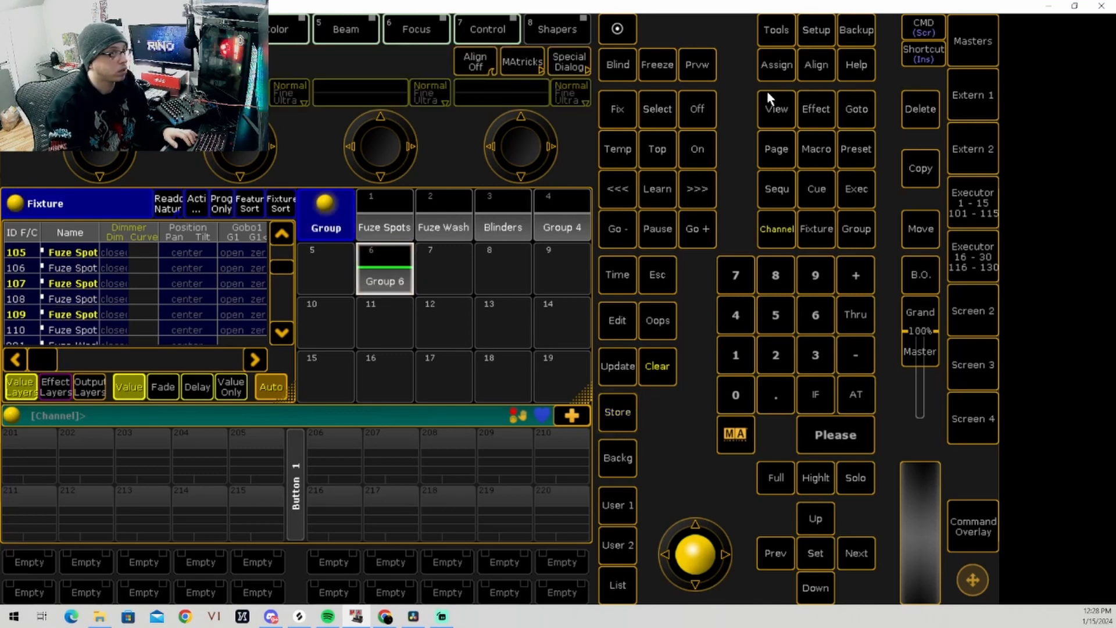
left_click(772, 72)
left_click(772, 74)
left_click(401, 272)
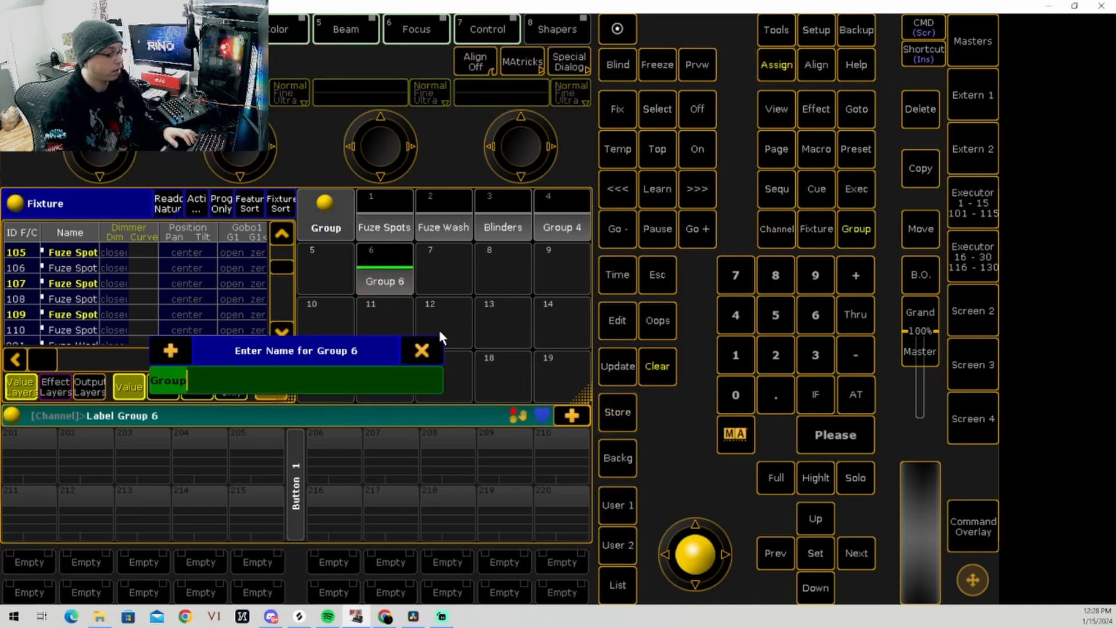
type("Odd ")
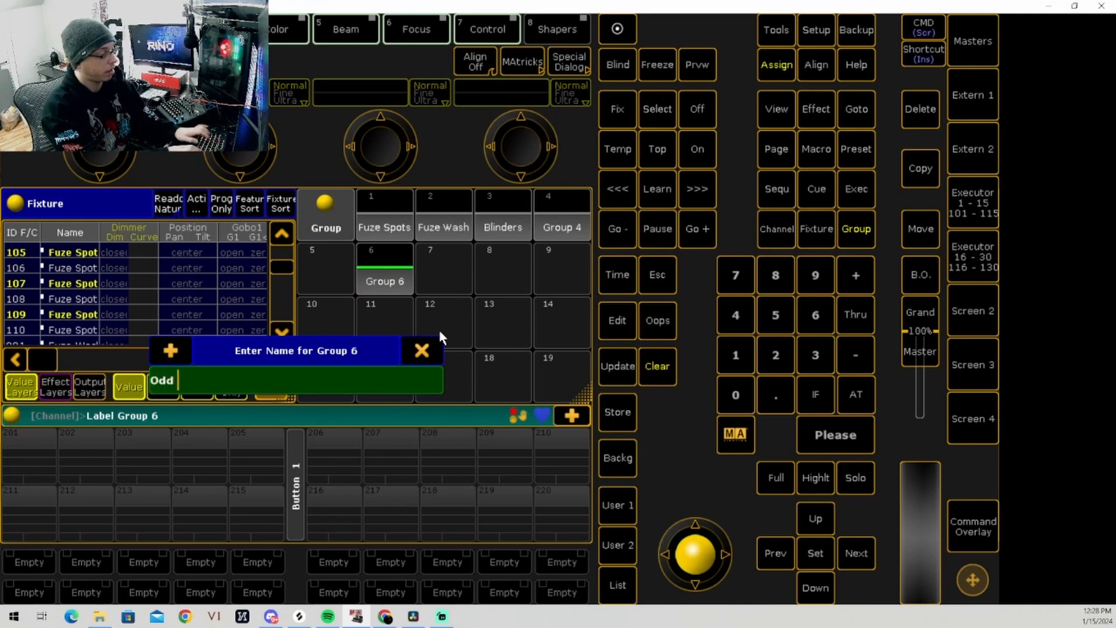
type("Spots")
key("Return")
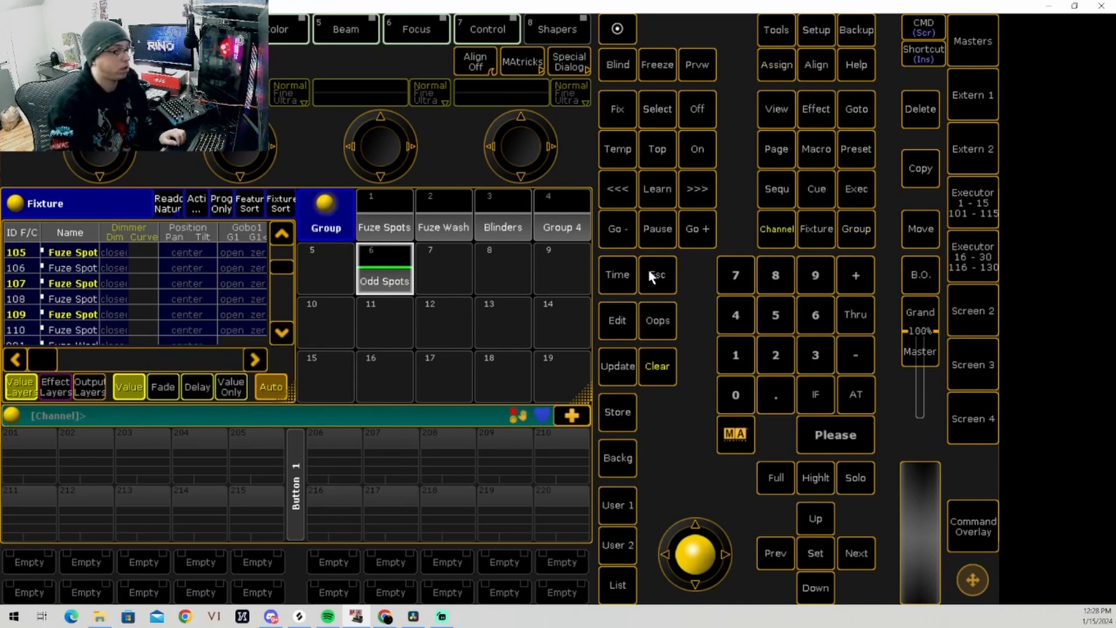
left_click(655, 363)
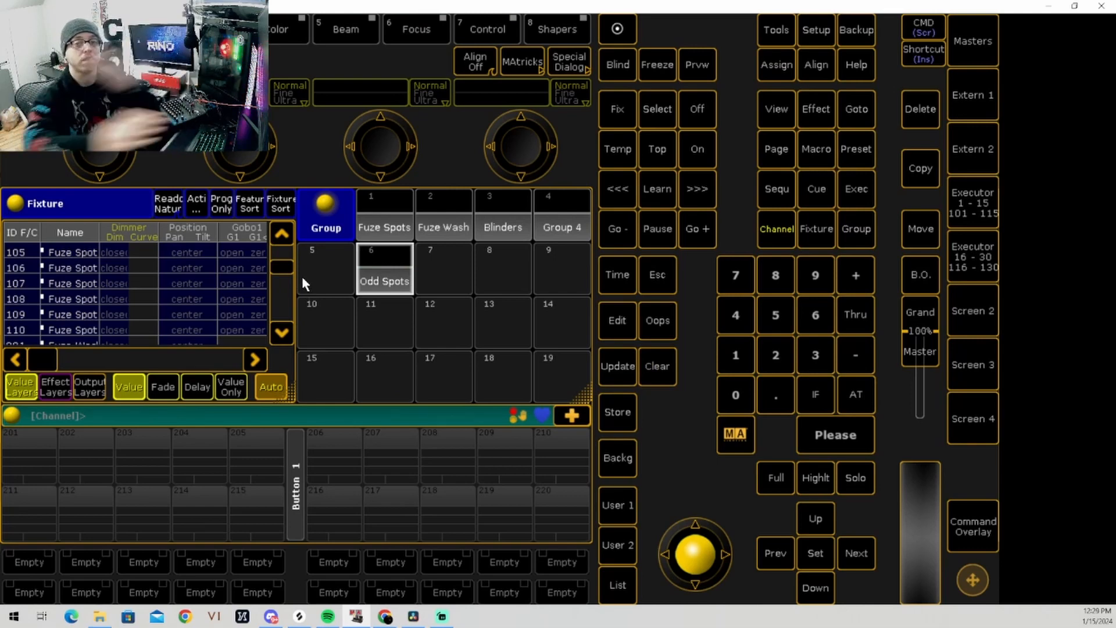
left_click(399, 270)
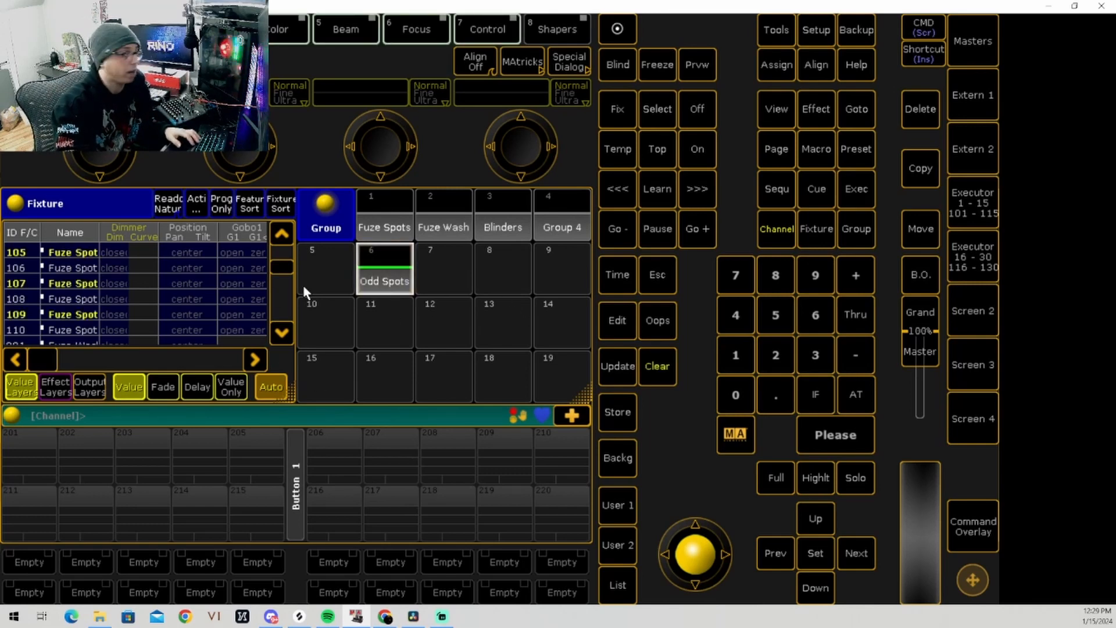
Step: Select only the even-numbered Fuze Spot fixtures 110, 108, 106, 104 and 102 in the Fixture sheet
left_click(86, 332)
left_click(53, 301)
left_click(81, 268)
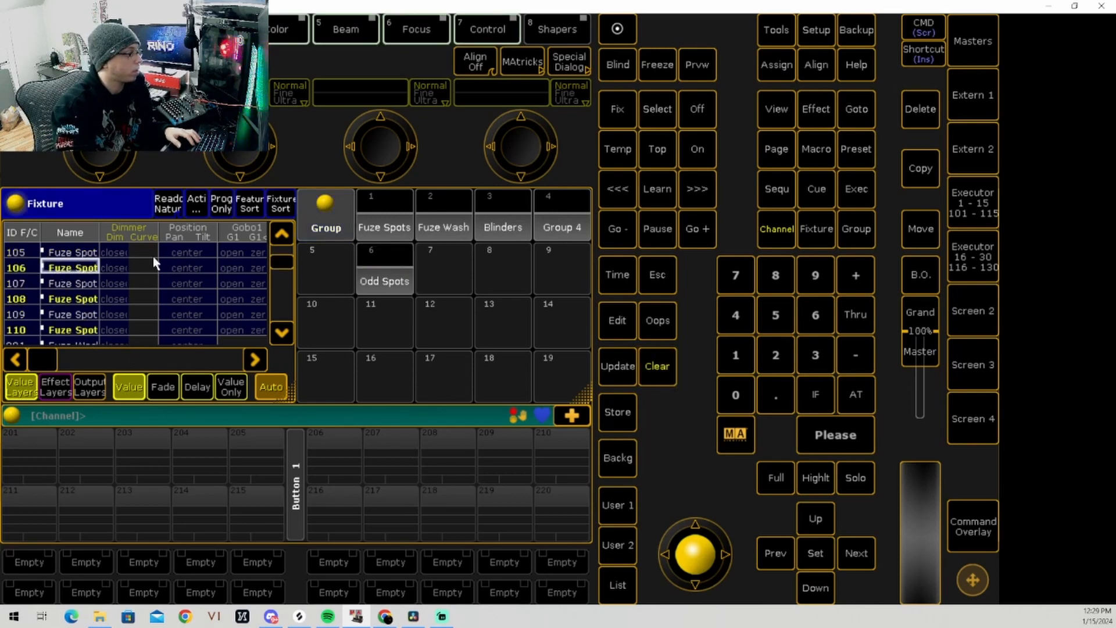
left_click(281, 234)
left_click(281, 234)
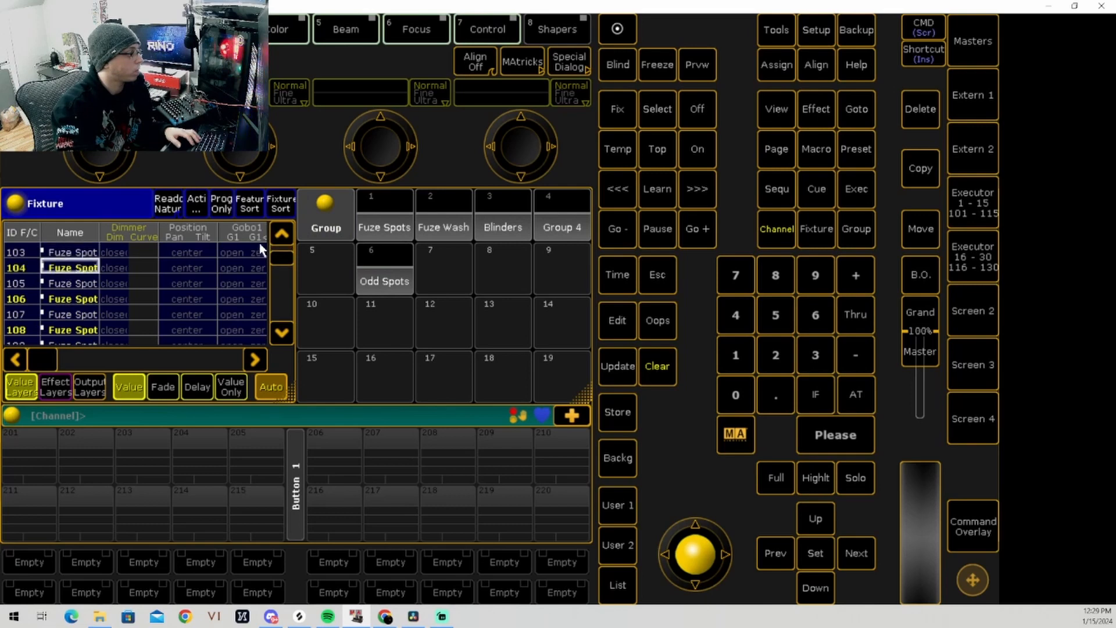
left_click(281, 234)
left_click(282, 234)
left_click(281, 234)
left_click(79, 268)
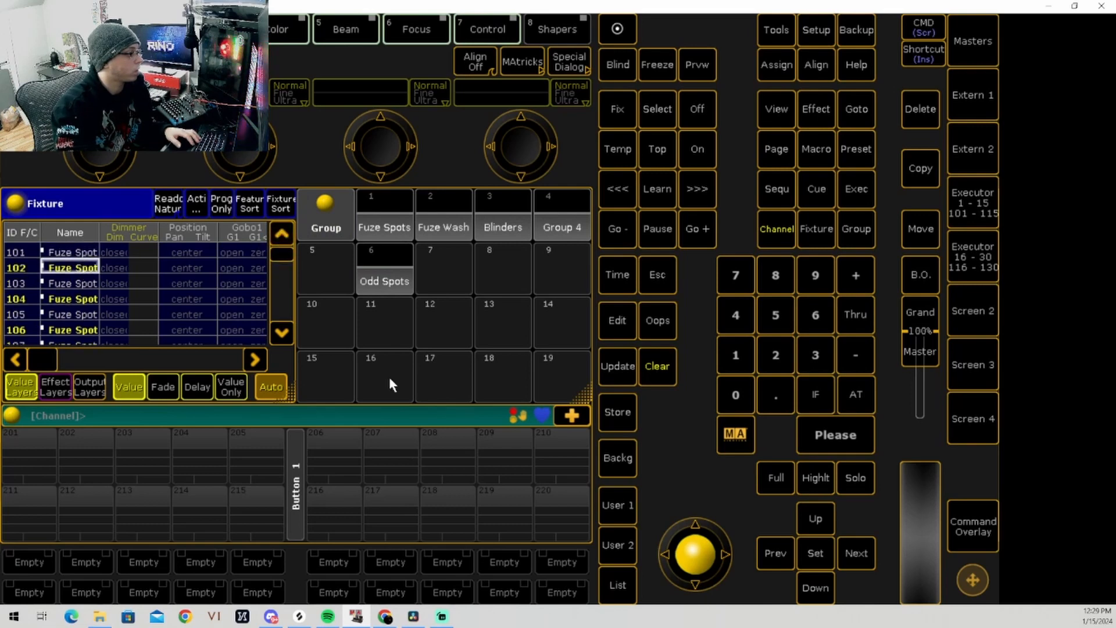
Step: Store the selected even spots as group 11, clear the selection, and label the group "Even Spots"
left_click(617, 412)
left_click(385, 325)
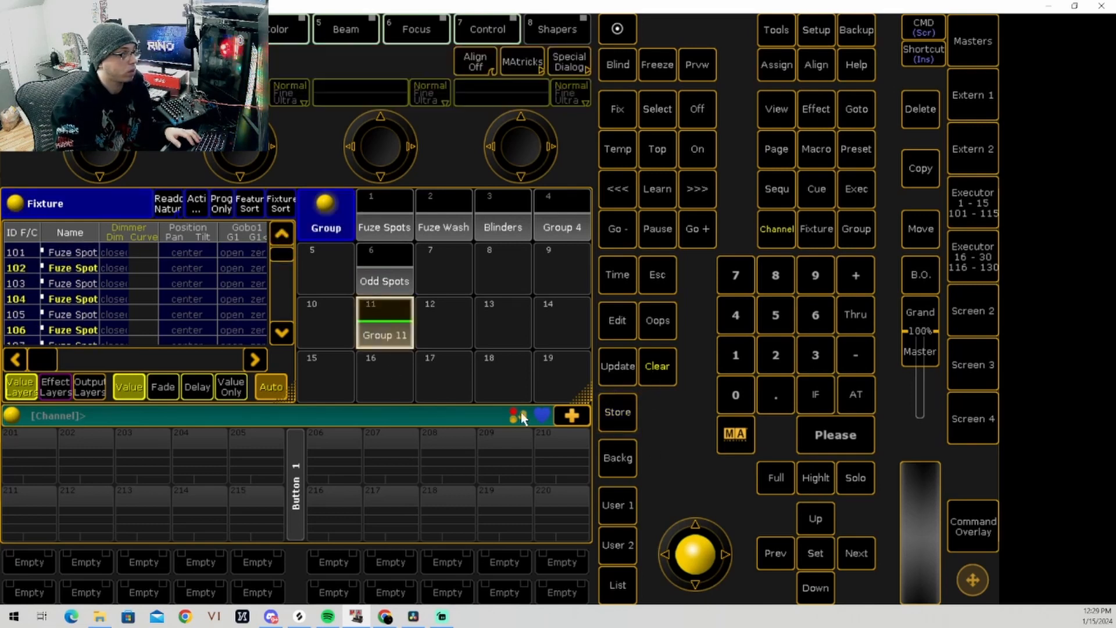
left_click(667, 372)
left_click(788, 65)
left_click(787, 65)
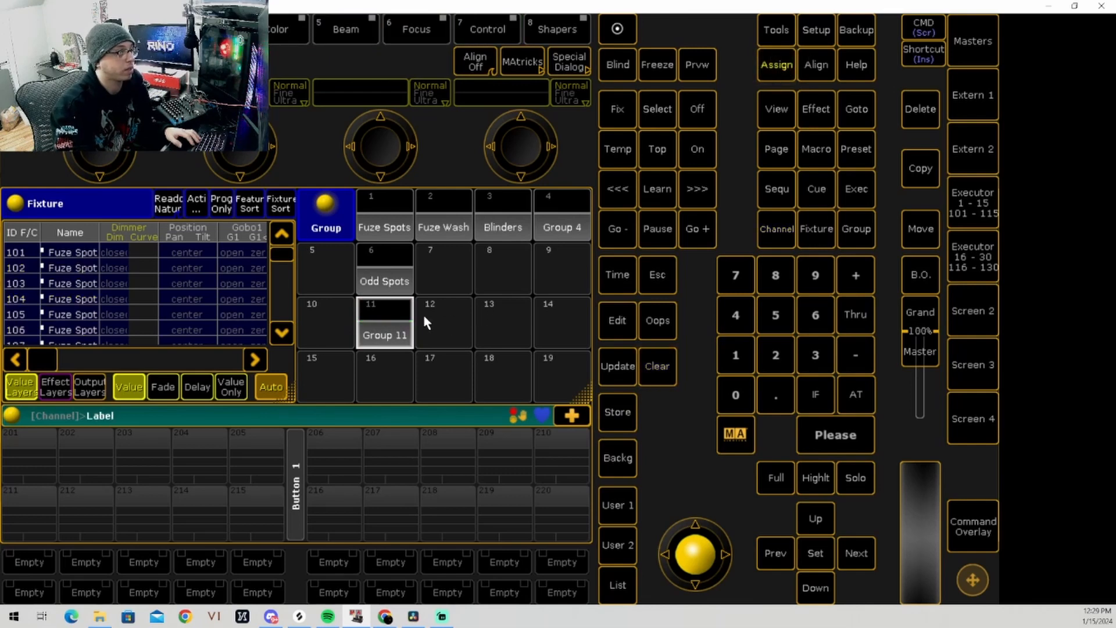
left_click(404, 327)
type("Ev")
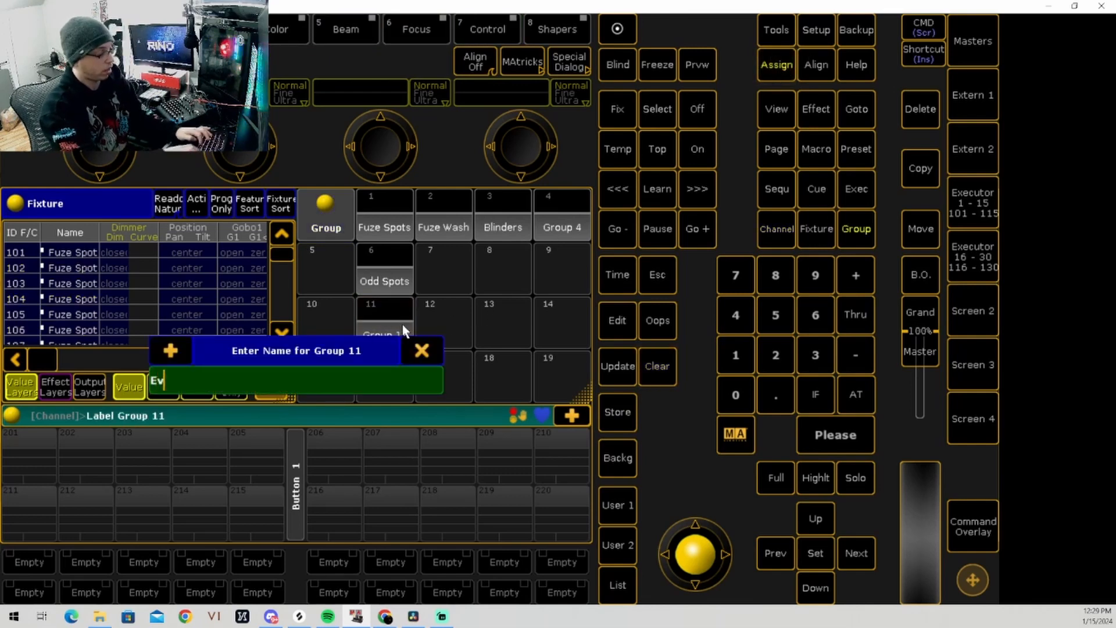
type("en Spots")
key("Return")
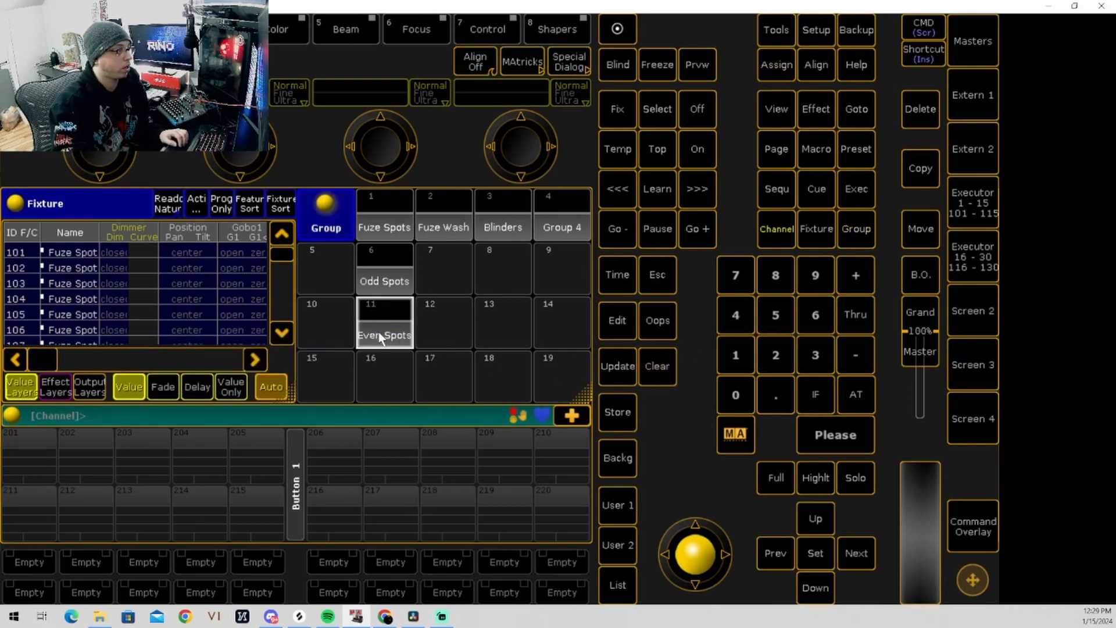
Step: Recall Even Spots and Odd Spots together to check the combined selection, and clear it
left_click(379, 332)
left_click(393, 271)
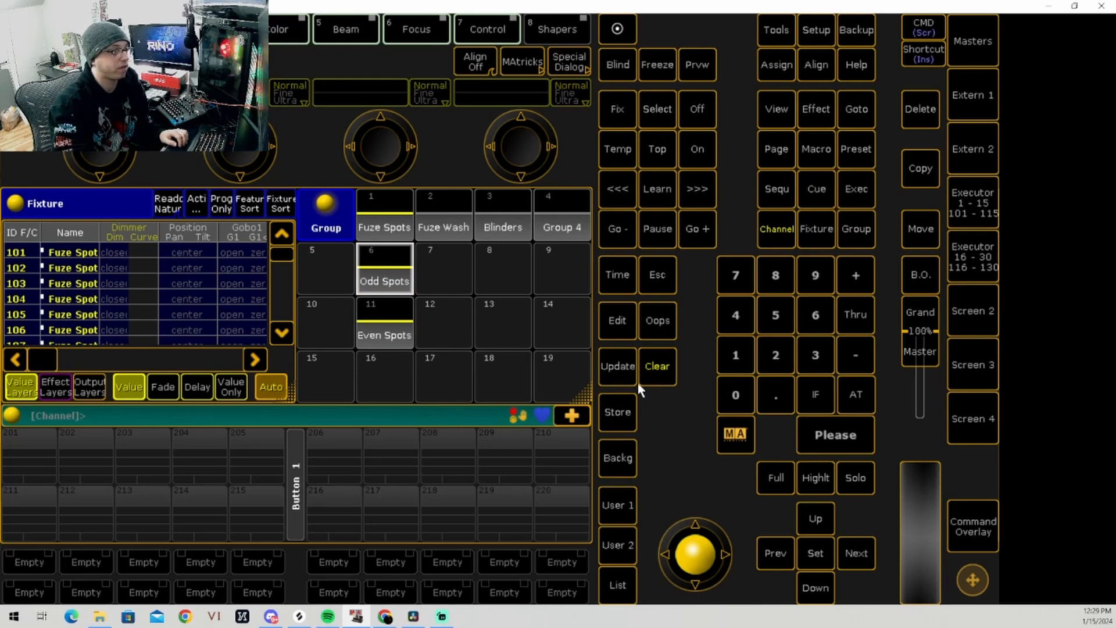
left_click(658, 365)
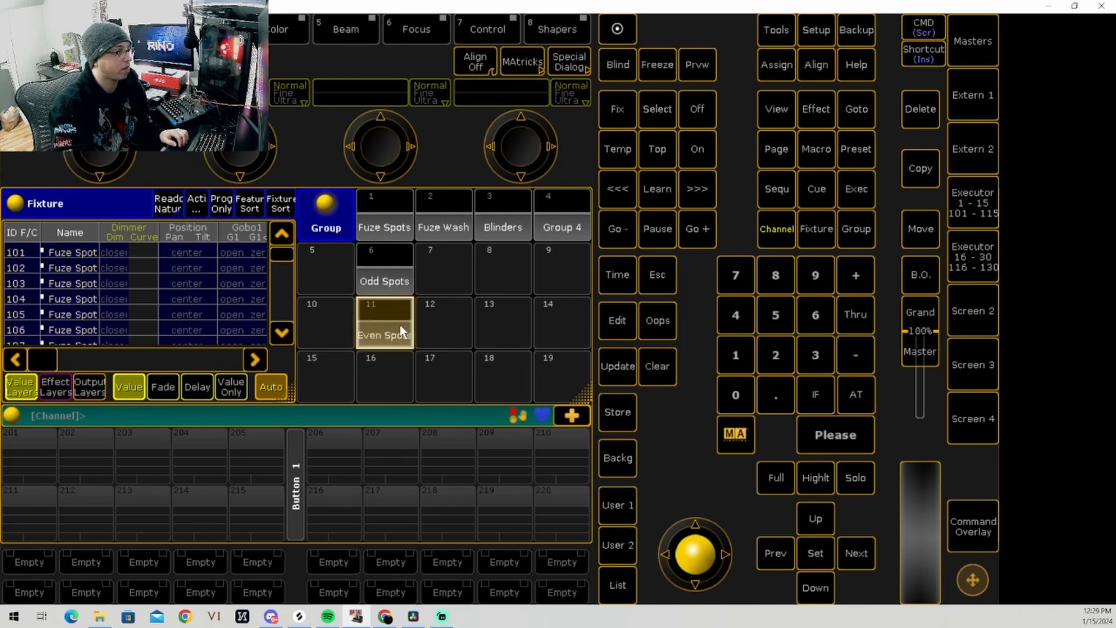
Step: Recall Even Spots and Odd Spots one at a time to check each group's fixtures, clearing the selection after each
left_click(400, 326)
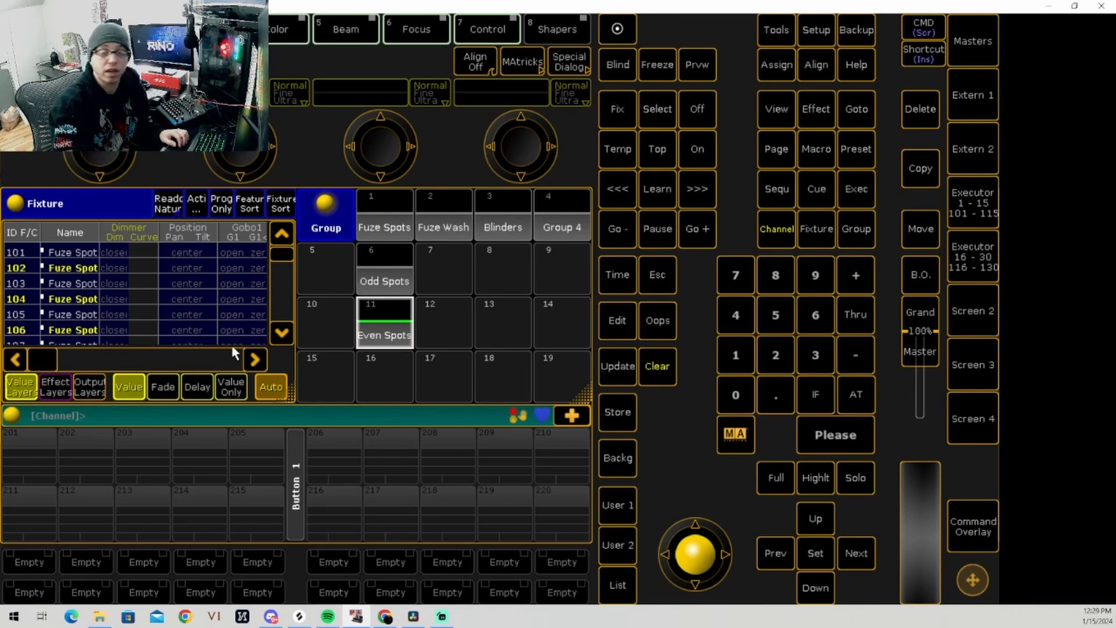
left_click(668, 369)
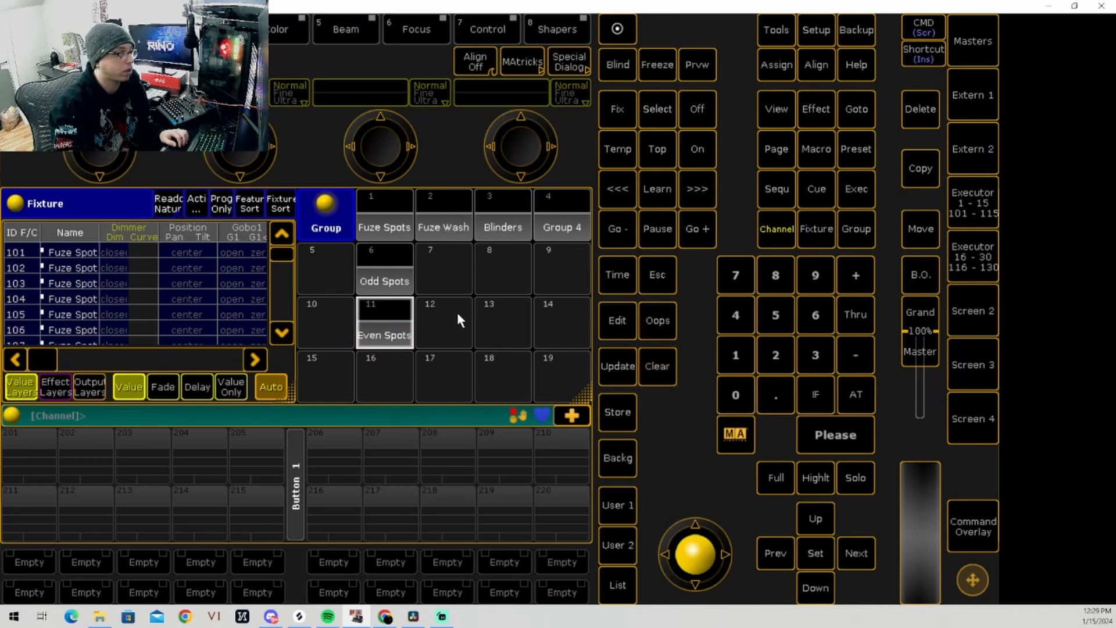
left_click(362, 264)
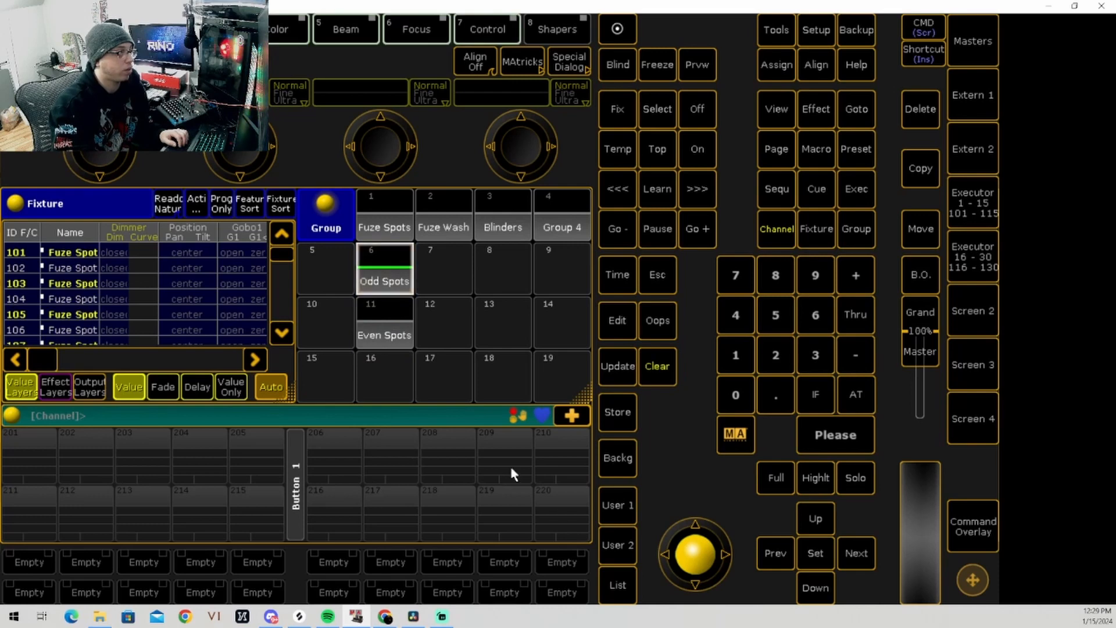
left_click(661, 371)
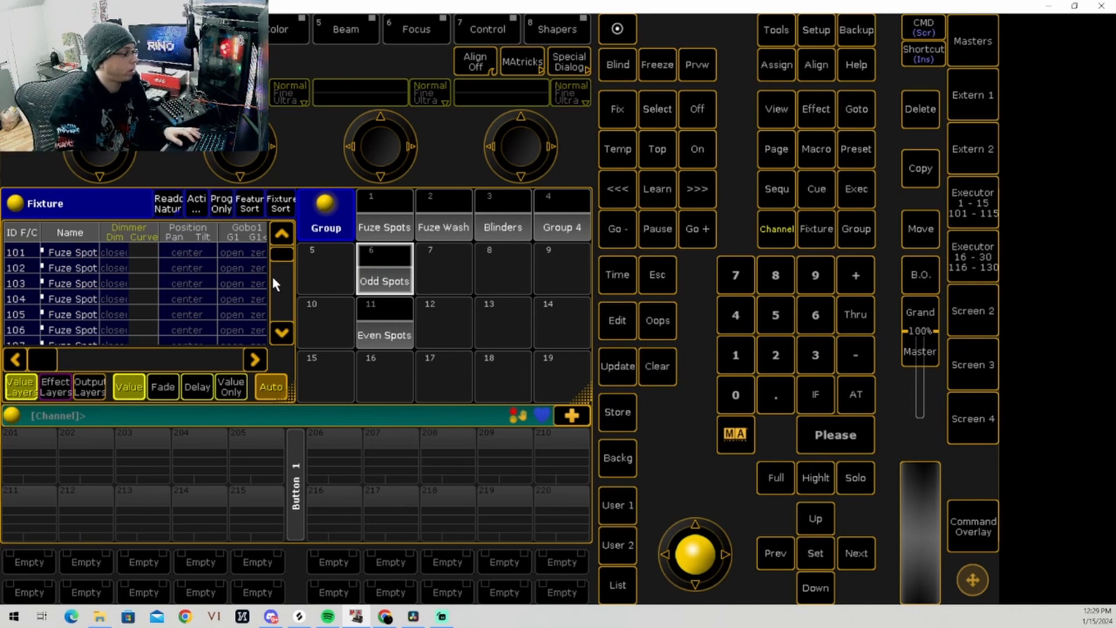
left_click(283, 254)
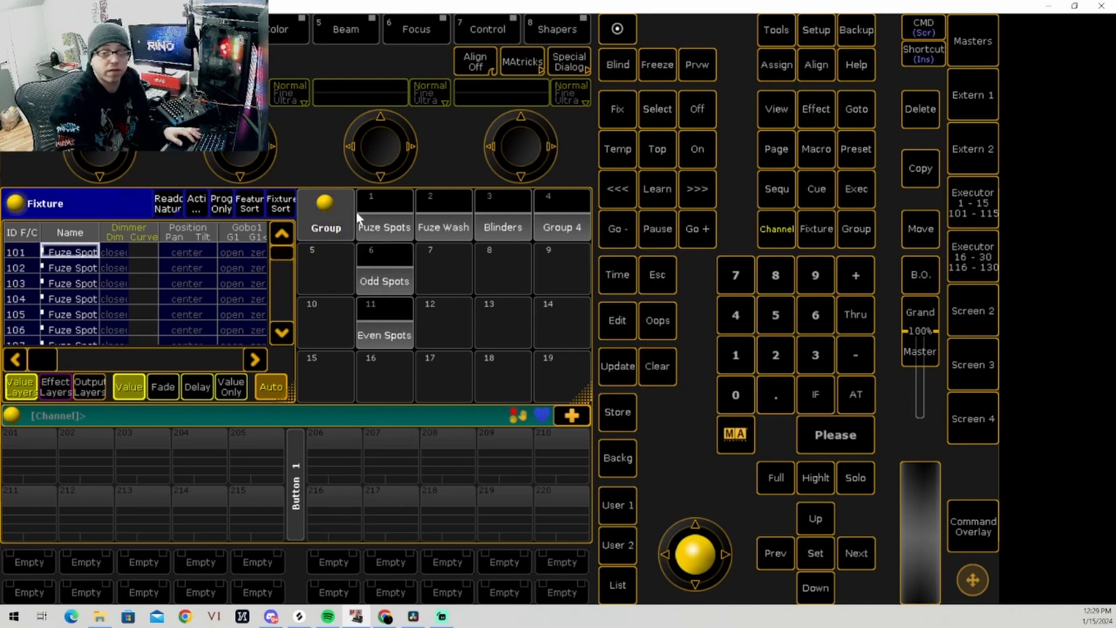